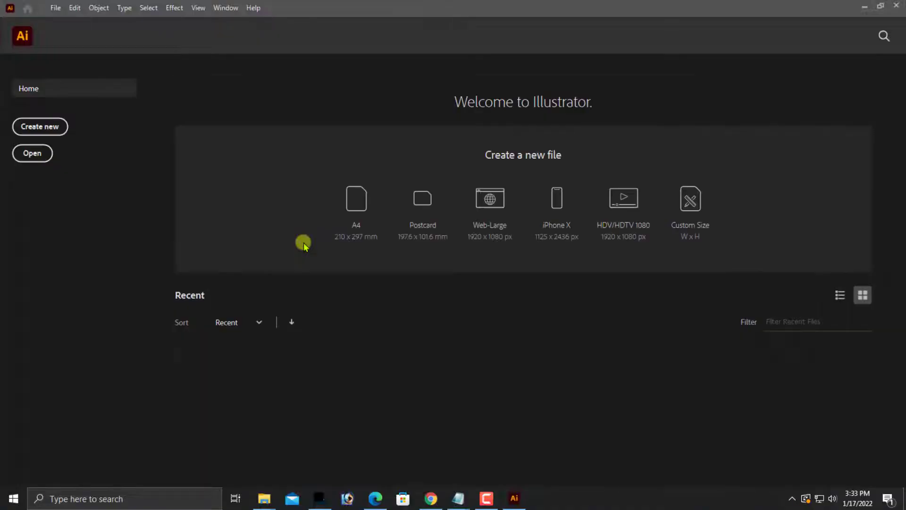
Create a new 8.2677 x 11 in portrait document with the color mode set to RGB Color.
left_click(54, 7)
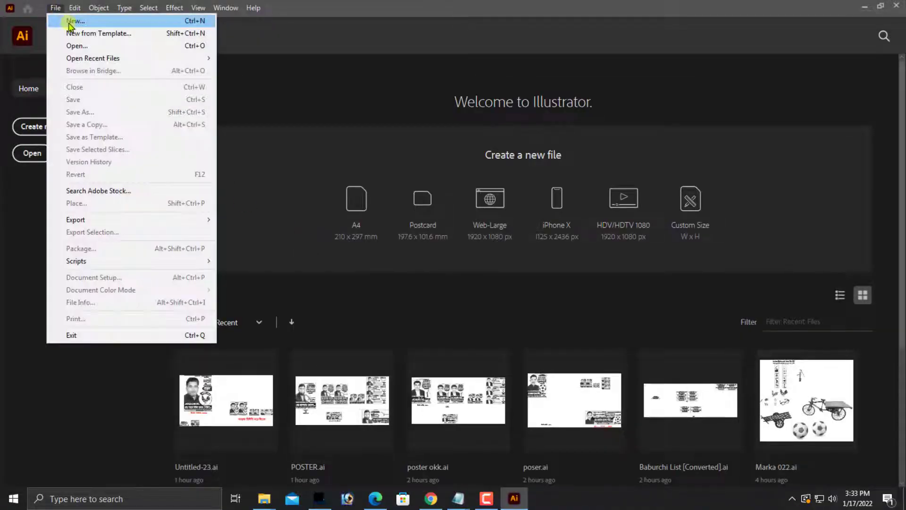
left_click(157, 95)
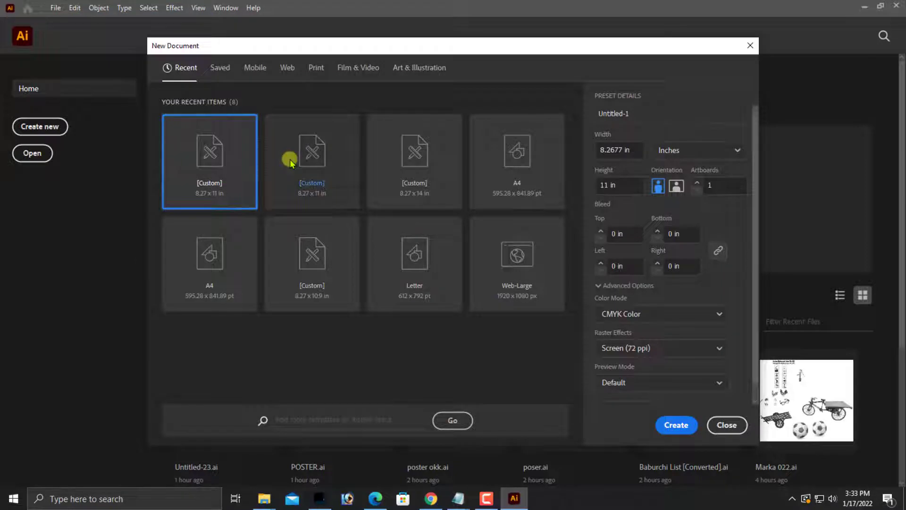
left_click(674, 315)
left_click(675, 333)
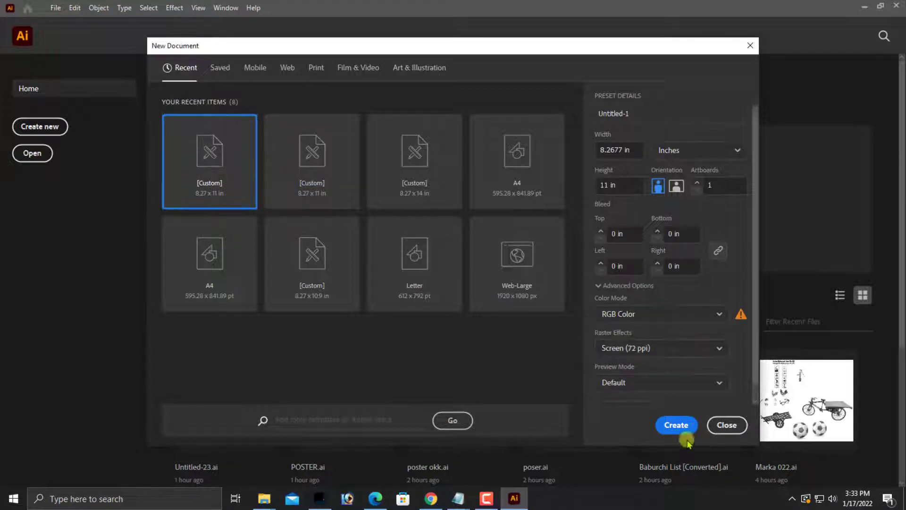
left_click(676, 424)
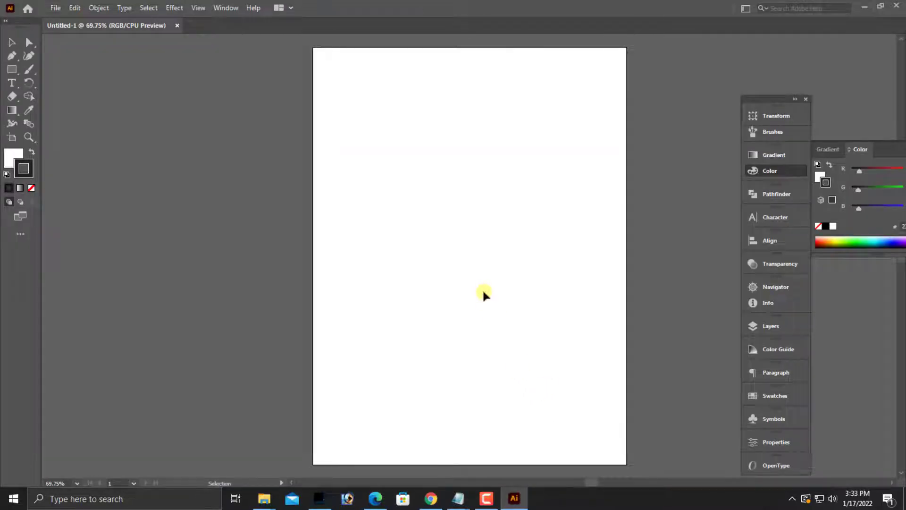
Group the Gradient and Color panels with the other collapsed panels, and set a dark fill with no stroke.
left_click_drag(873, 146, 783, 97)
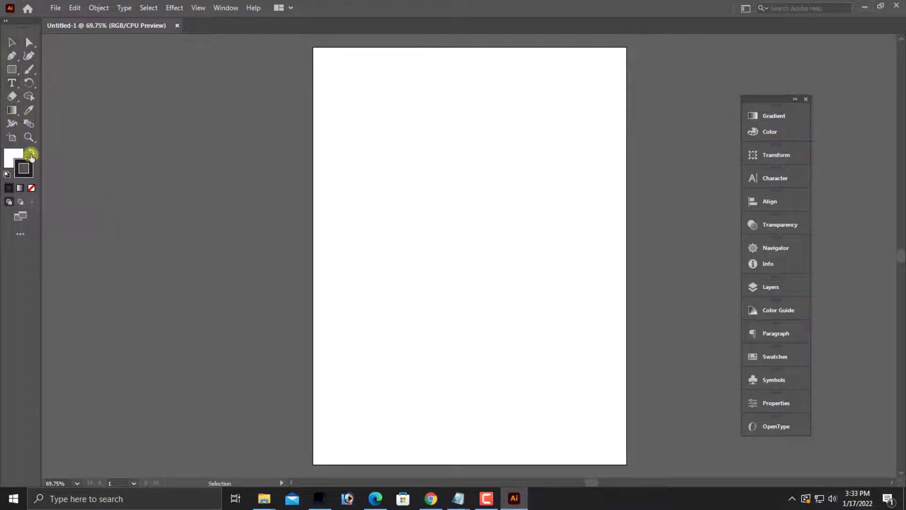
left_click(31, 155)
left_click(31, 187)
left_click(14, 159)
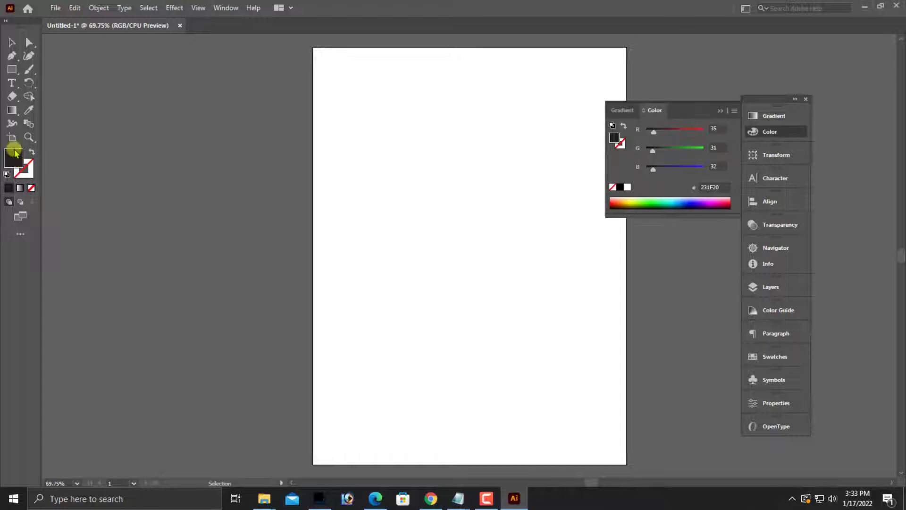
left_click(715, 116)
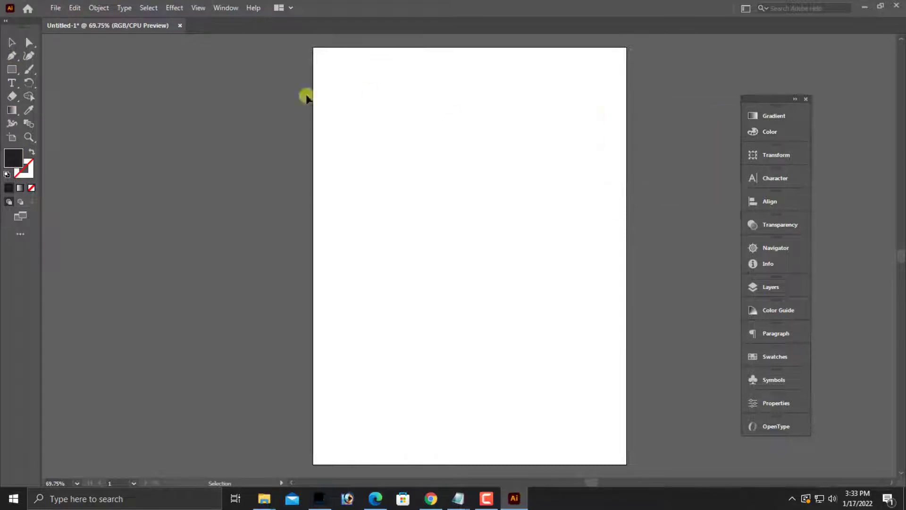
Draw a wide rectangle extending past both sides of the artboard and shift it up over the artboard's top edge.
left_click(12, 70)
left_click_drag(167, 116, 682, 294)
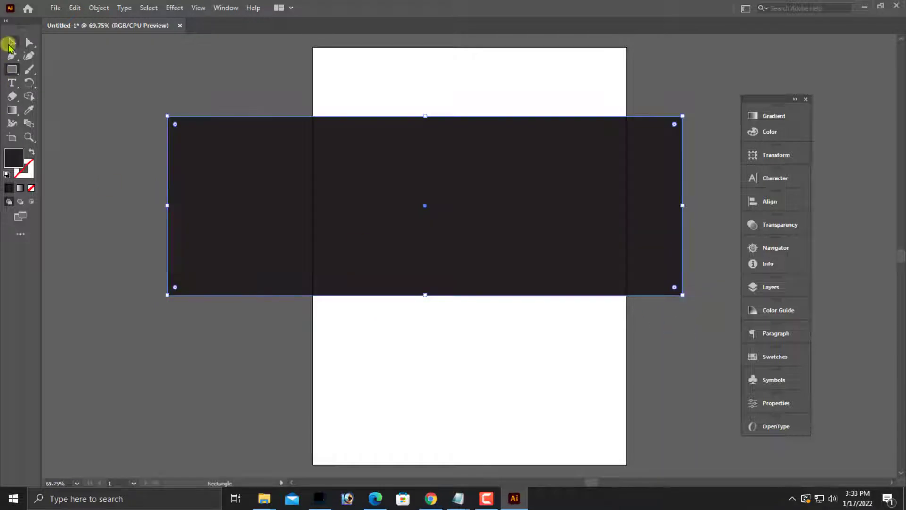
left_click(10, 43)
scroll(411, 250, "up", 5)
left_click_drag(447, 348, 421, 156)
scroll(423, 188, "up", 3)
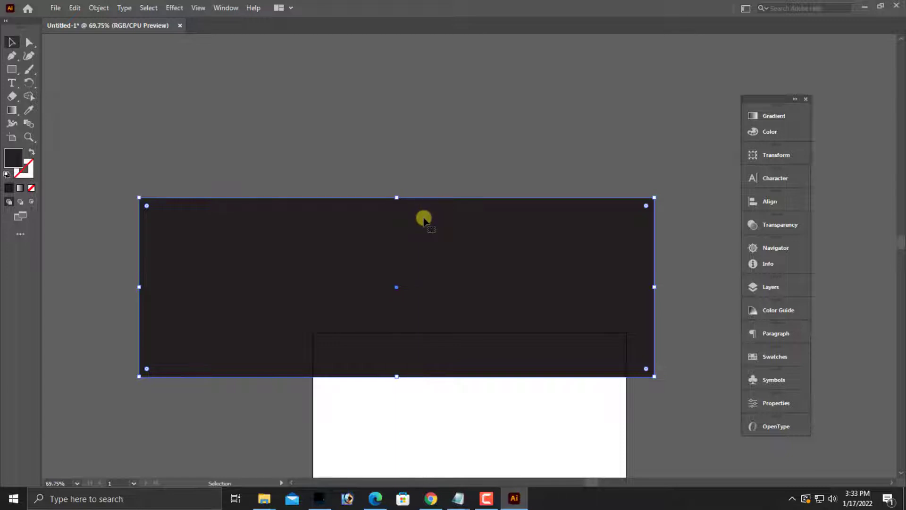
Move the rectangle completely above the artboard and reduce its height by raising its bottom edge.
scroll(425, 229, "down", 1)
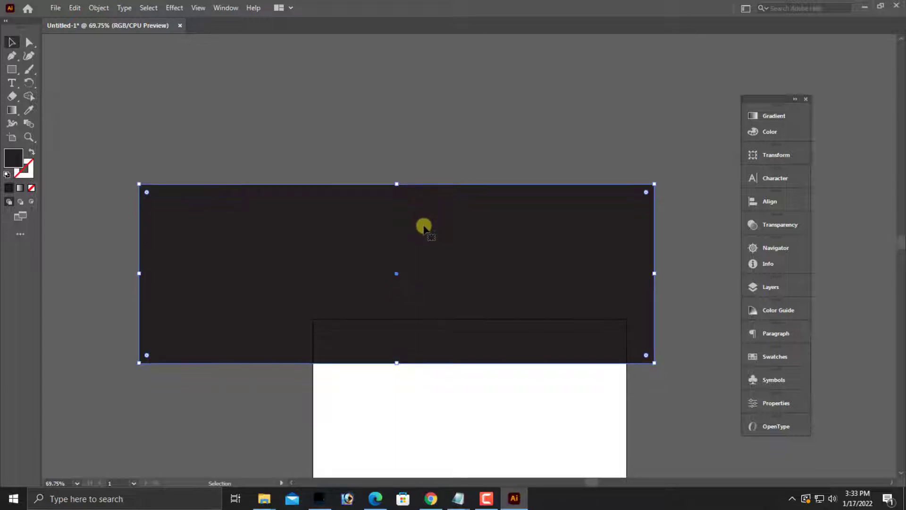
scroll(427, 239, "up", 2)
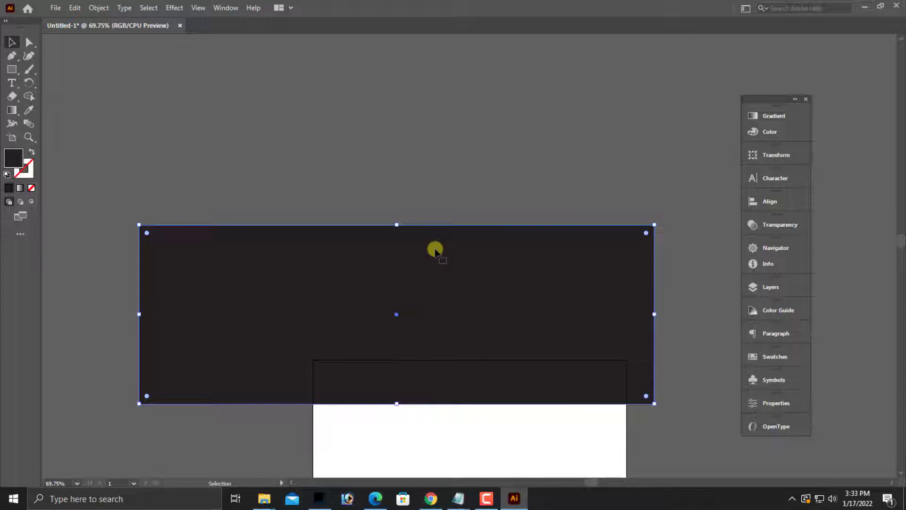
scroll(436, 252, "up", 1)
left_click_drag(430, 333, 444, 226)
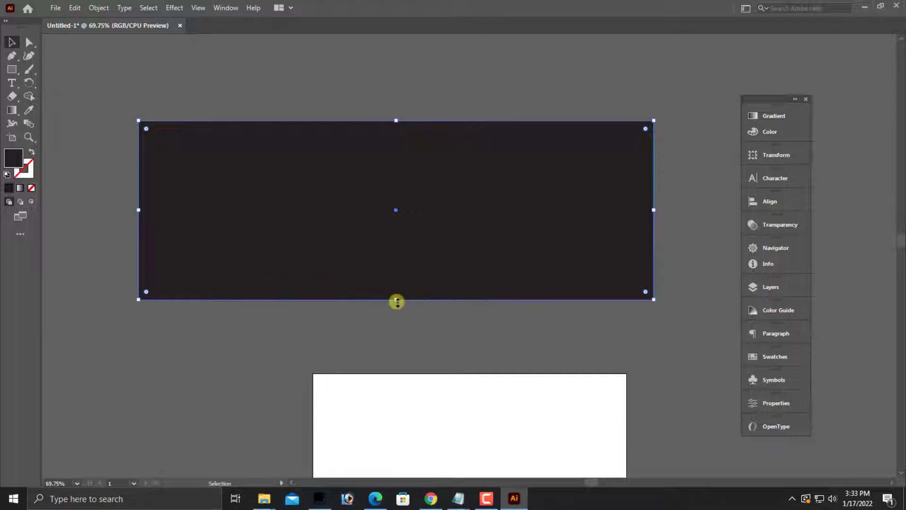
left_click_drag(398, 302, 406, 260)
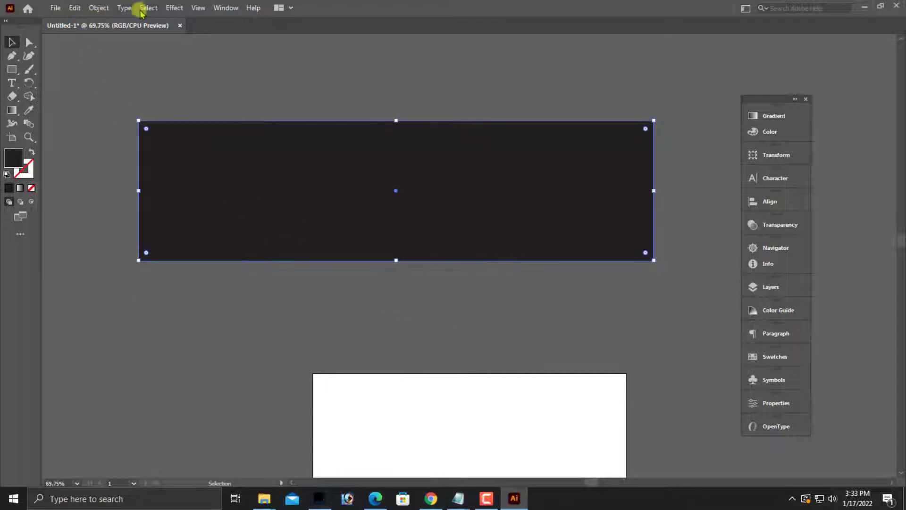
Apply a horizontal Flag warp effect to the rectangle with a bend slightly stronger than the default.
left_click(174, 8)
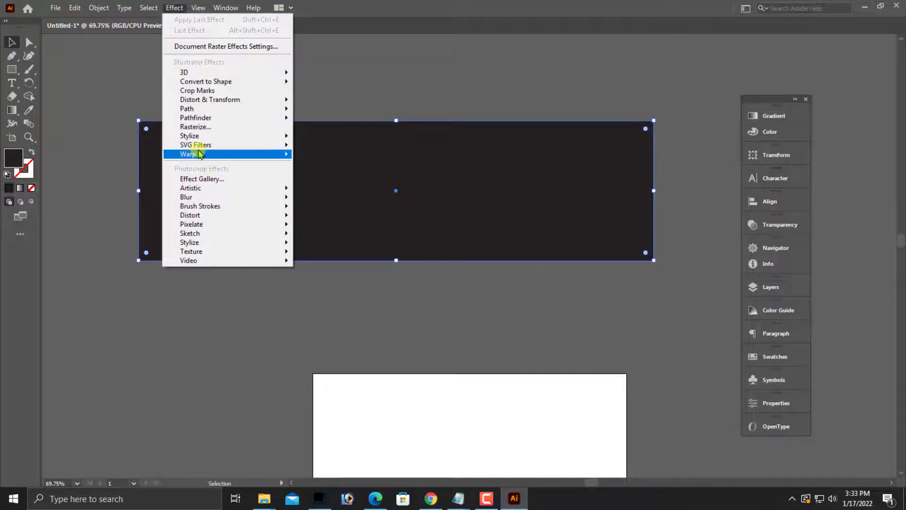
mouse_move(203, 153)
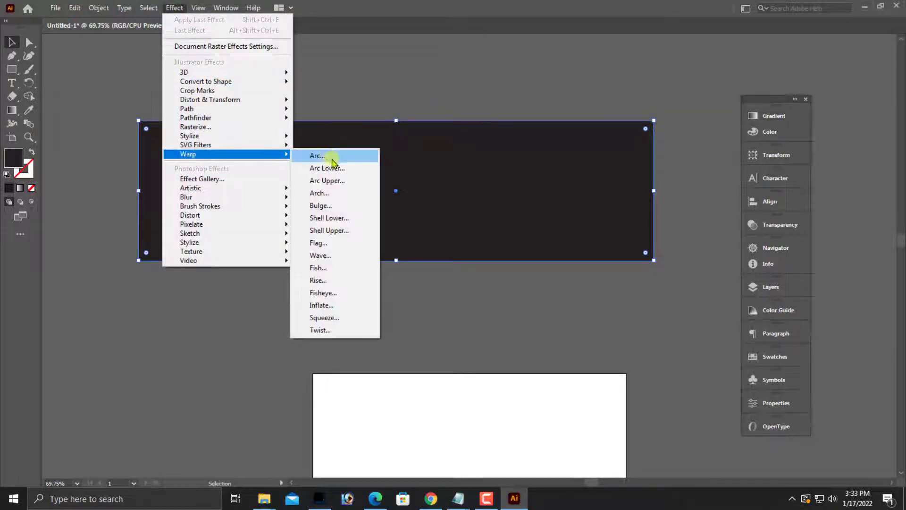
left_click(323, 242)
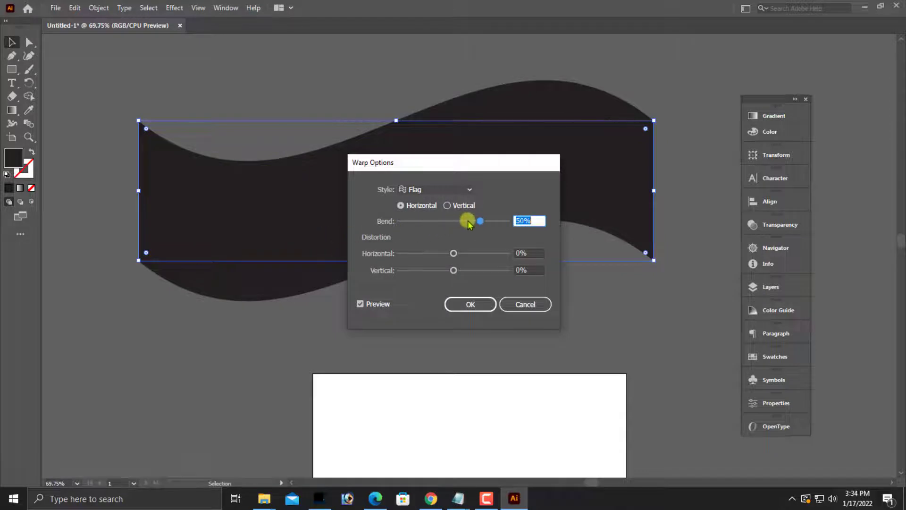
left_click_drag(479, 221, 487, 222)
left_click(470, 304)
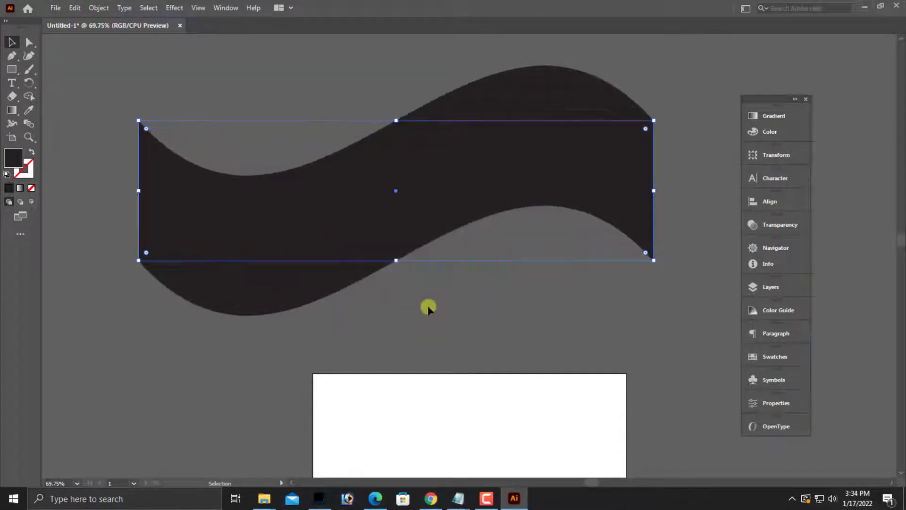
Rotate the warped shape counterclockwise so it slopes upward to the right.
scroll(283, 235, "up", 1)
left_click_drag(133, 142, 135, 207)
scroll(613, 236, "up", 1)
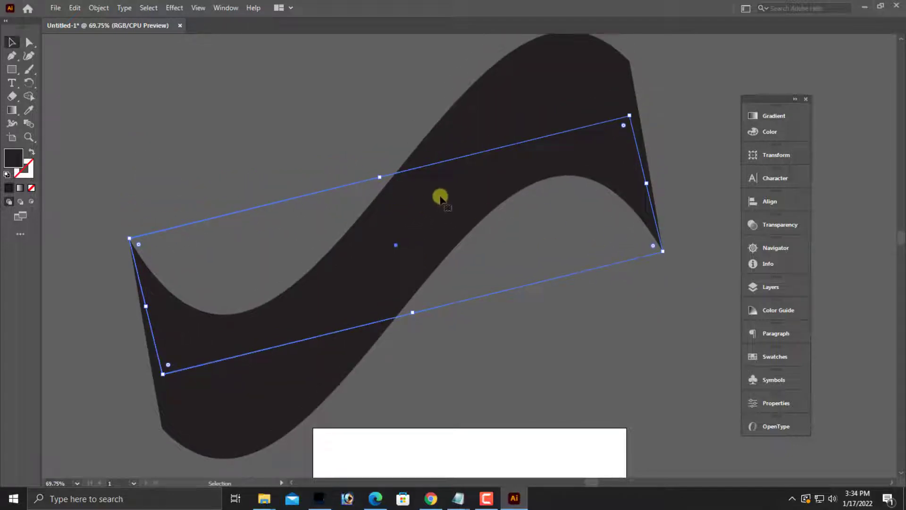
Expand the warped shape's appearance and swap its fill and stroke to leave only a dark outline.
left_click(93, 8)
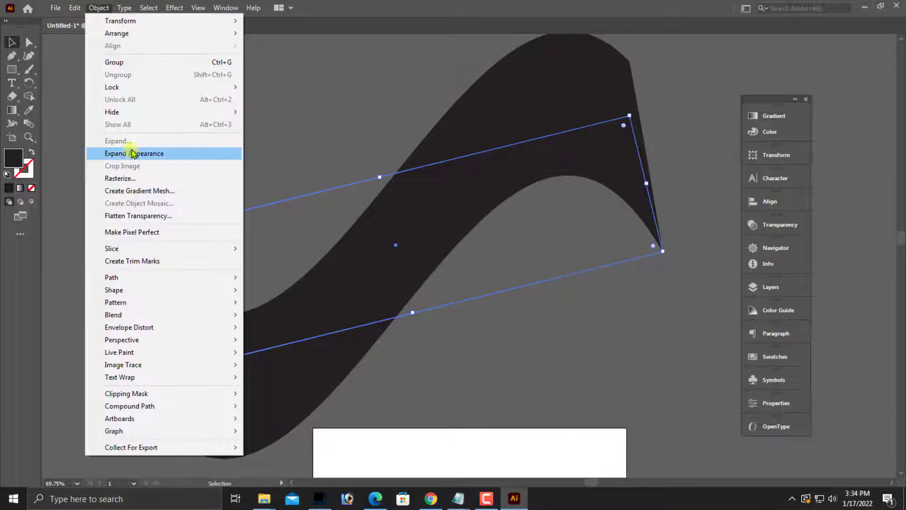
left_click(132, 153)
left_click(97, 8)
left_click(449, 260)
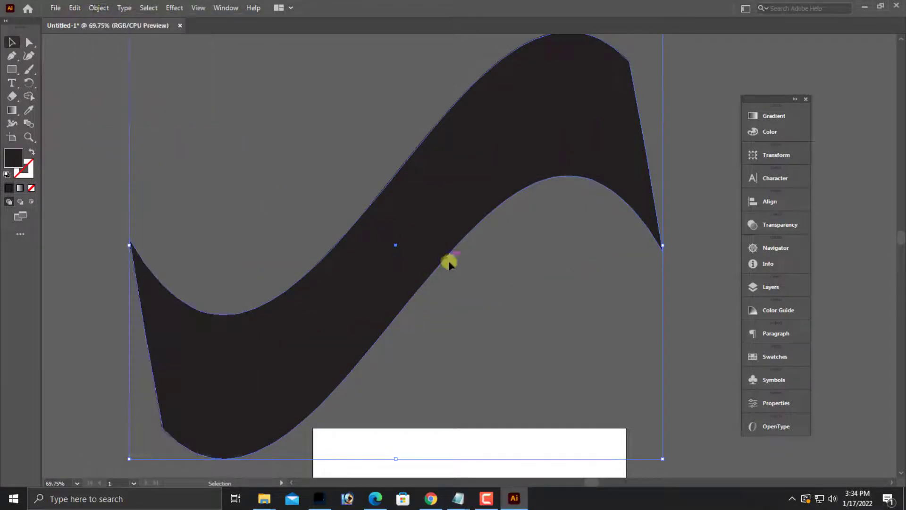
right_click(418, 217)
left_click(469, 314)
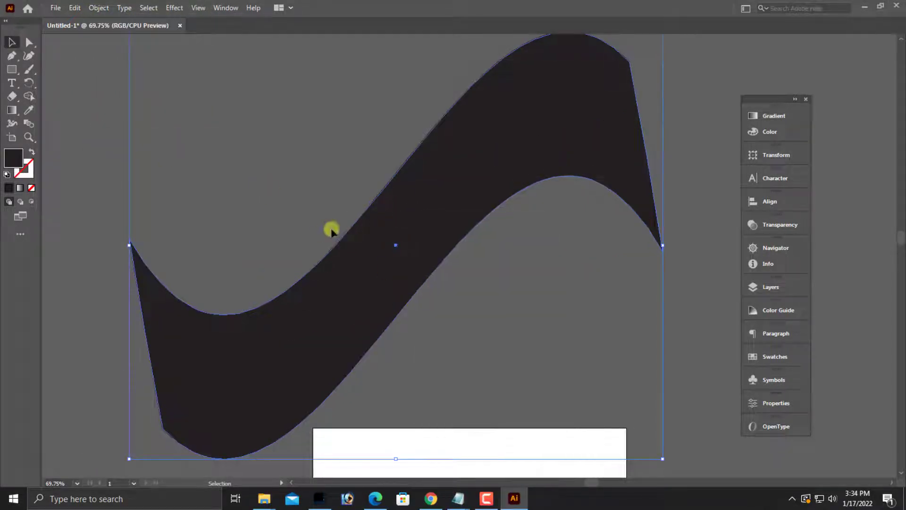
left_click(29, 154)
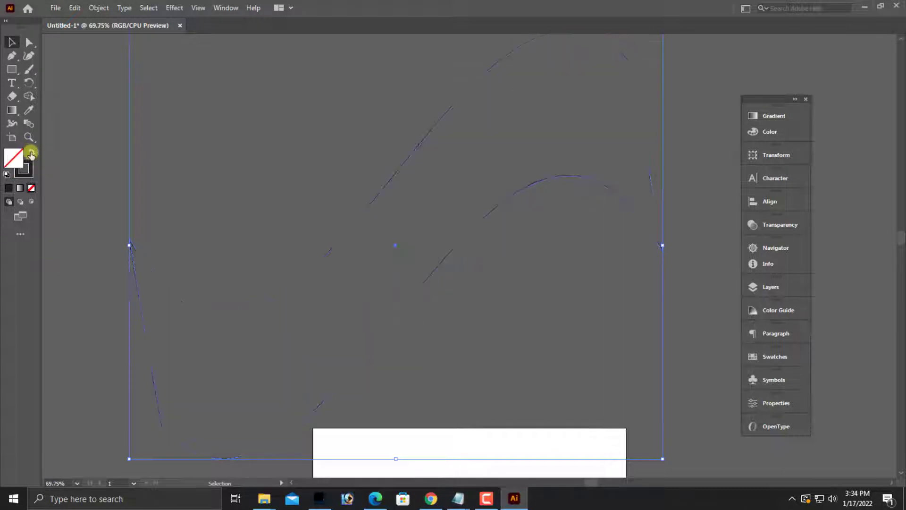
scroll(351, 247, "up", 1)
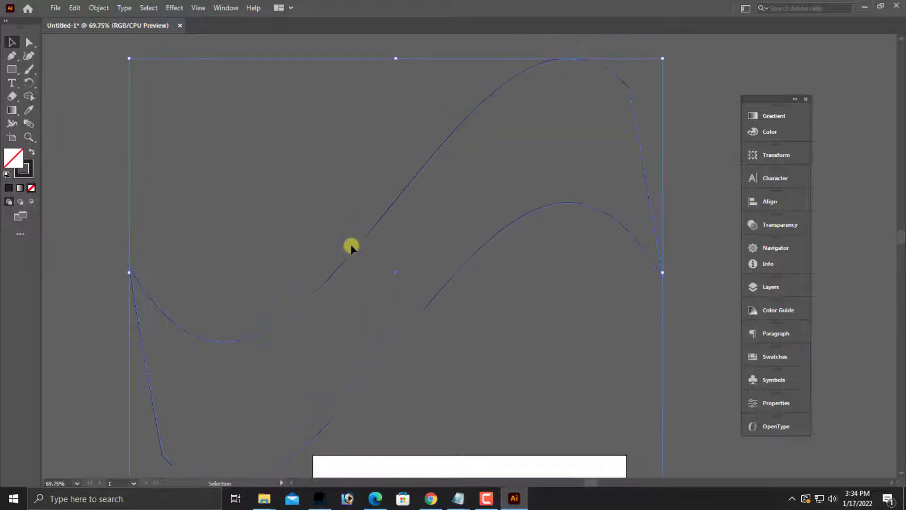
Delete the outline's lower curve and both side edges, keeping only the upper S-shaped curve.
left_click(29, 42)
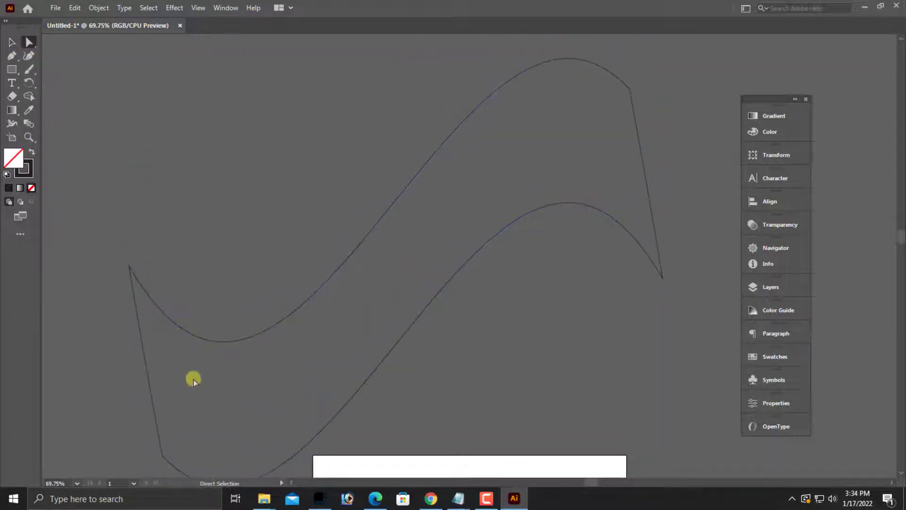
left_click(447, 236)
left_click(147, 403)
scroll(211, 407, "down", 2)
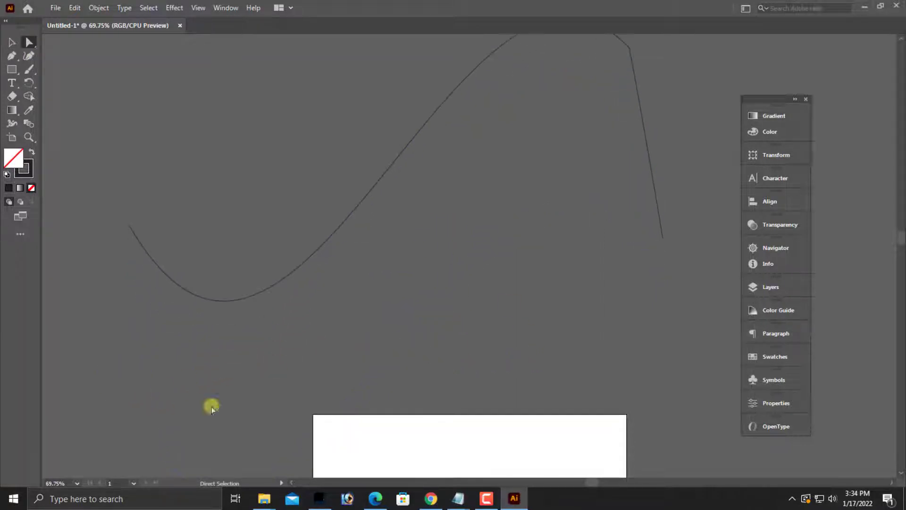
scroll(520, 301, "up", 3)
left_click(654, 272)
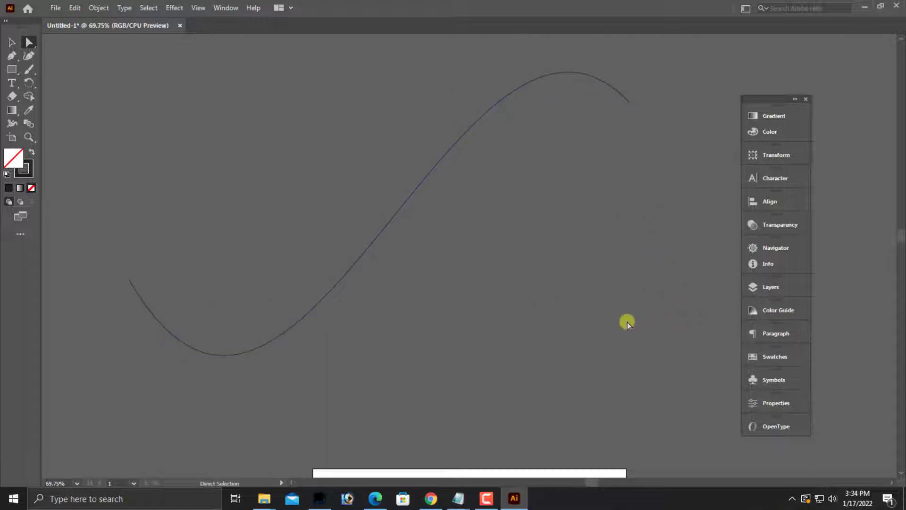
Make the S-shaped curve slightly shorter and wider, and rotate it slightly counterclockwise.
left_click(12, 42)
scroll(396, 281, "up", 3)
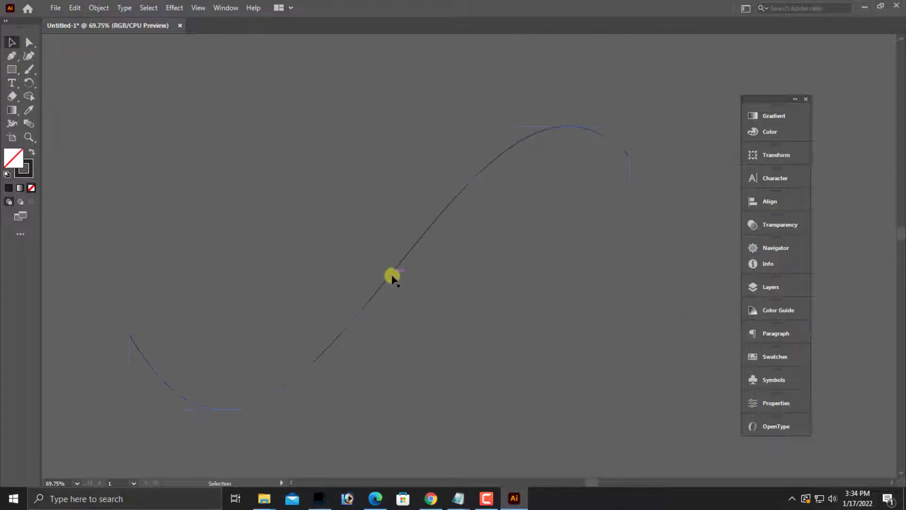
key("ctrl+minus")
key("space")
left_click_drag(420, 328, 343, 328)
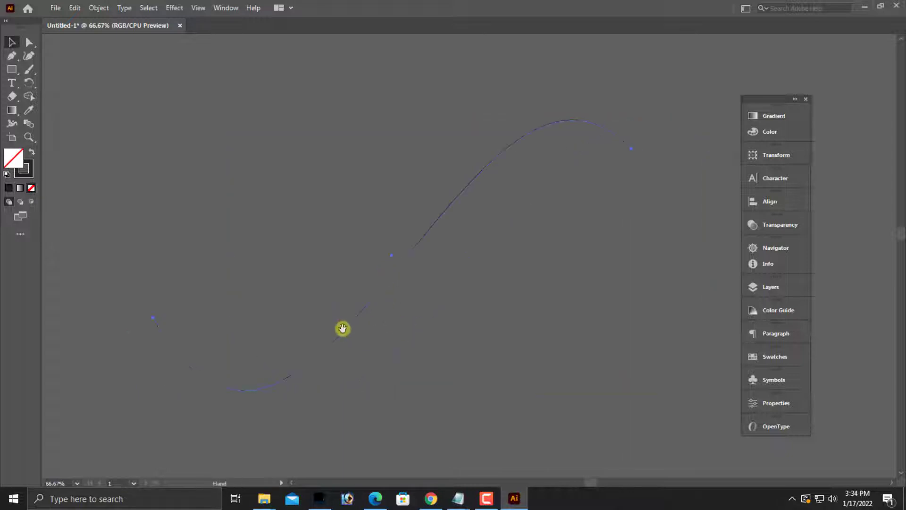
mouse_move(391, 392)
left_mouse_down()
mouse_move(393, 366)
mouse_move(387, 377)
left_mouse_up()
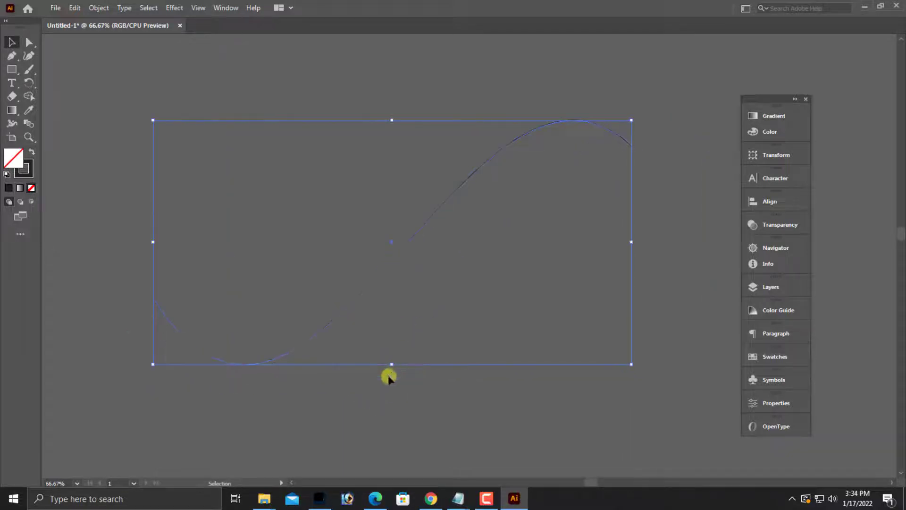
left_click_drag(154, 244, 147, 242)
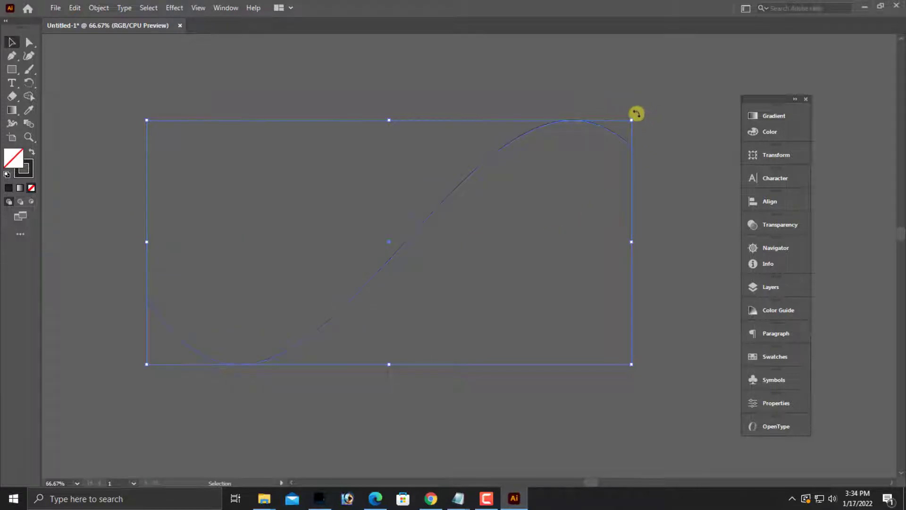
left_click_drag(634, 111, 618, 127)
Place a duplicate of the S-shaped curve slightly below the original.
left_click(458, 206)
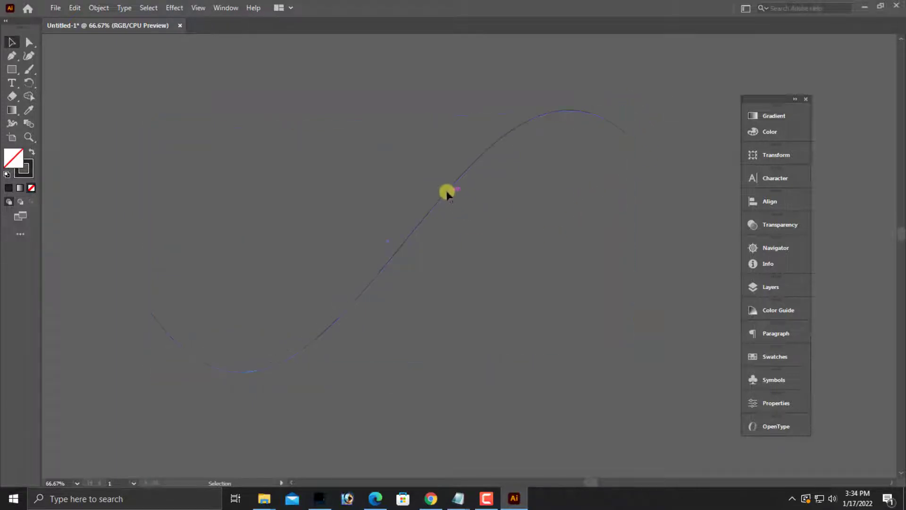
left_click_drag(447, 193, 450, 201)
key("a")
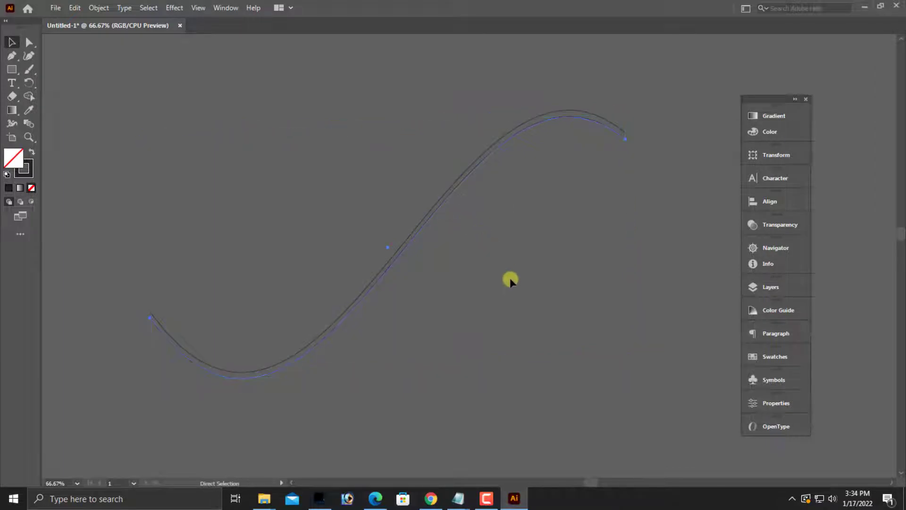
Repeat the downward duplication of the curve many times to build a wide band of evenly spaced parallel lines.
key("ctrl+shift+s")
left_click(848, 451)
key("ctrl+s")
left_click(836, 450)
key("ctrl+d")
key("ctrl+d")
key("ctrl+d")
key("ctrl+d")
key("ctrl+d")
key("ctrl+d")
key("ctrl+d")
key("ctrl+d")
key("ctrl+d")
key("ctrl+d")
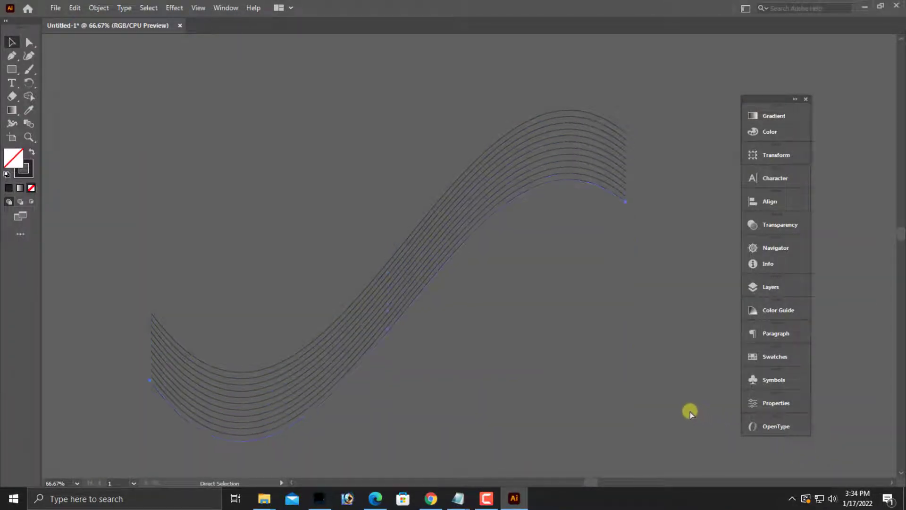
key("ctrl+minus")
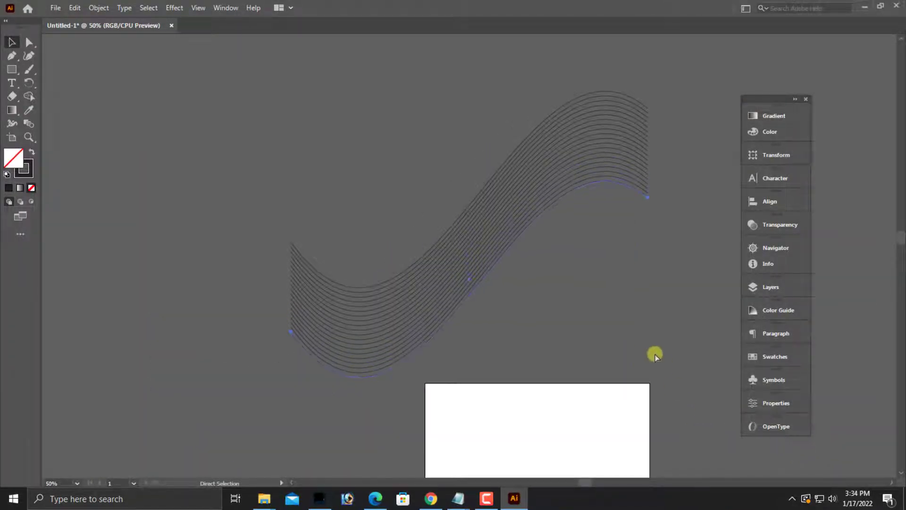
key("v")
key("ctrl+equal")
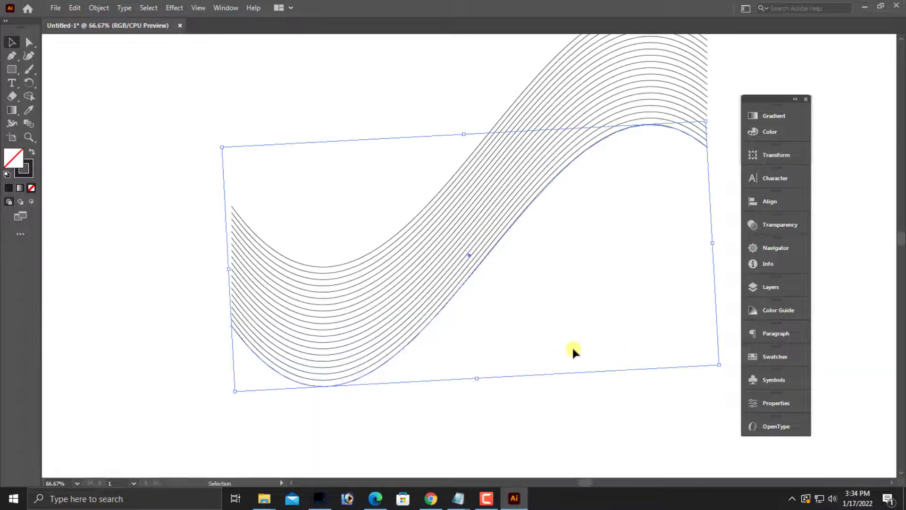
Add about a dozen more evenly spaced duplicates of the curve below the band's lowest line.
key("a")
key("ctrl+d")
key("ctrl+d")
key("ctrl+d")
key("ctrl+d")
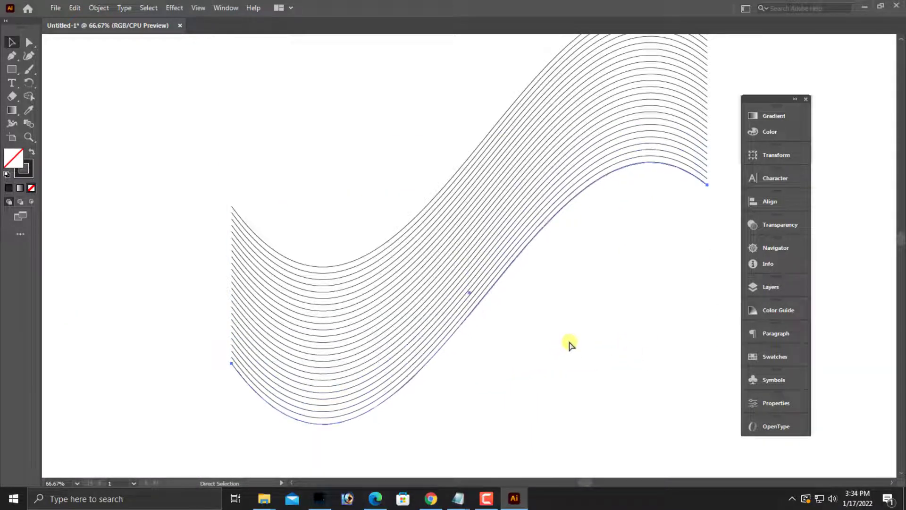
key("ctrl+d")
key("ctrl+d")
key("ctrl+minus")
key("ctrl+d")
key("ctrl+d")
key("ctrl+d")
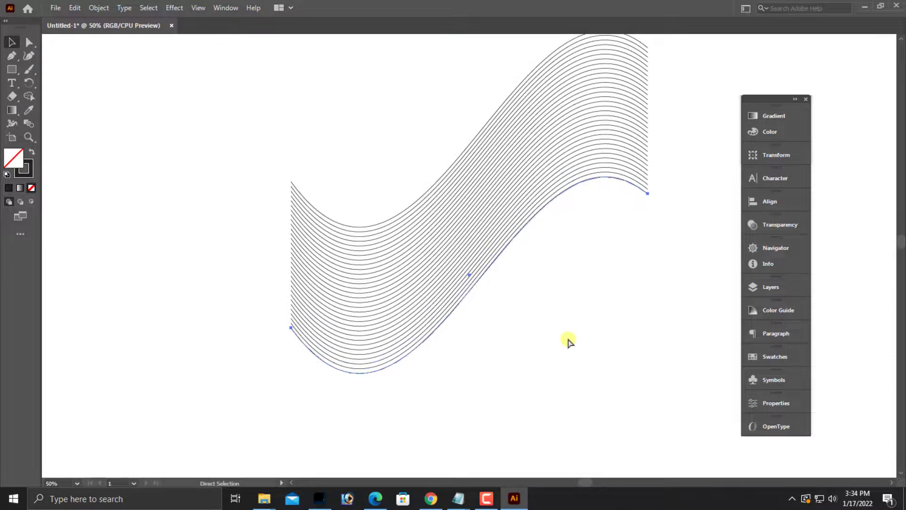
key("ctrl+d")
key("ctrl+d")
key("ctrl+d")
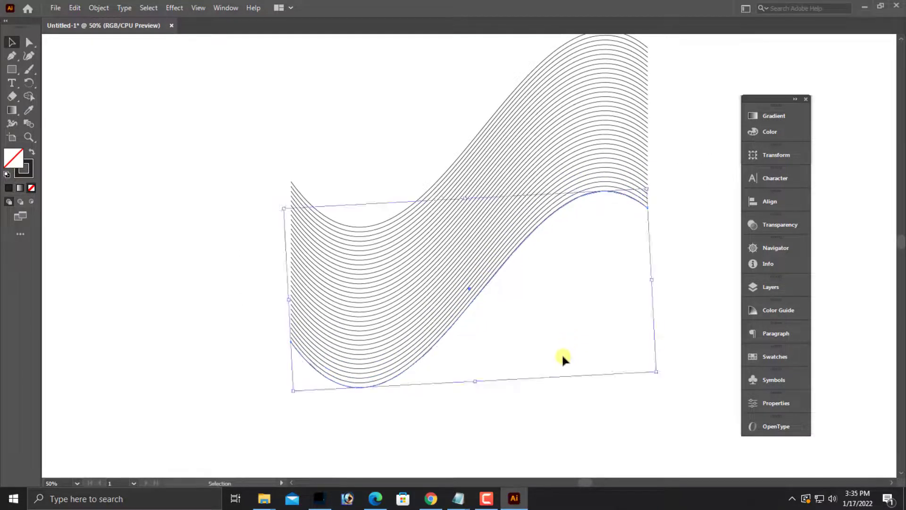
Select all the lines of the wave band and rotate them slightly clockwise.
left_click(565, 352)
scroll(562, 349, "up", 3)
left_click_drag(328, 122, 629, 397)
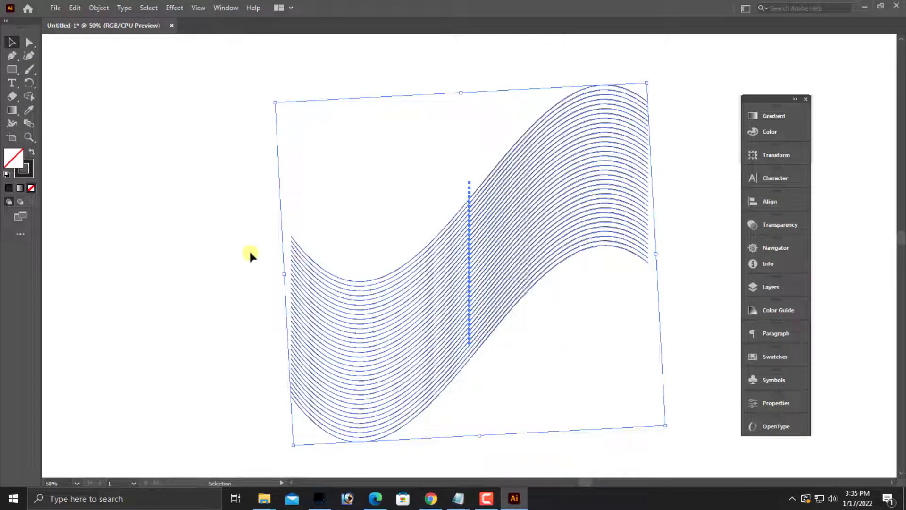
left_click(251, 201)
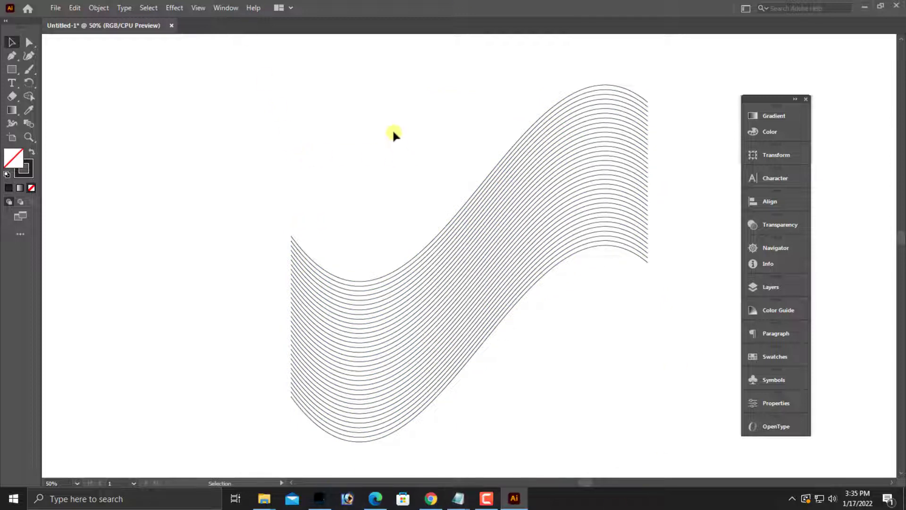
left_click_drag(393, 135, 536, 327)
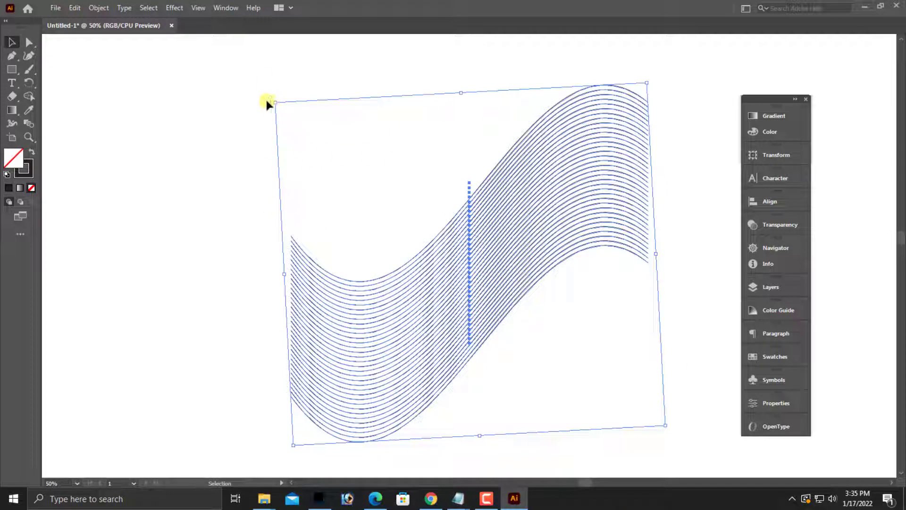
left_click_drag(275, 91, 276, 80)
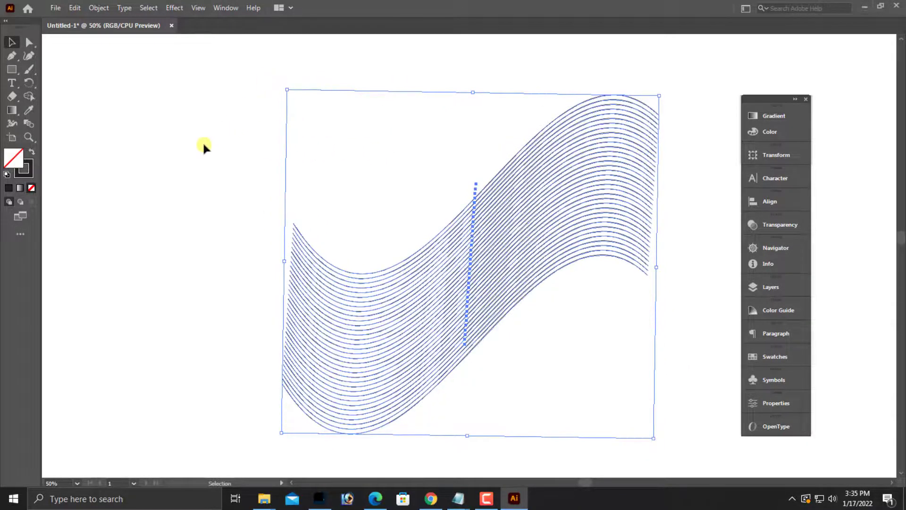
left_click(203, 148)
Draw a wide rectangle across the middle of the wave band, with a solid dark fill and no stroke.
left_click(12, 69)
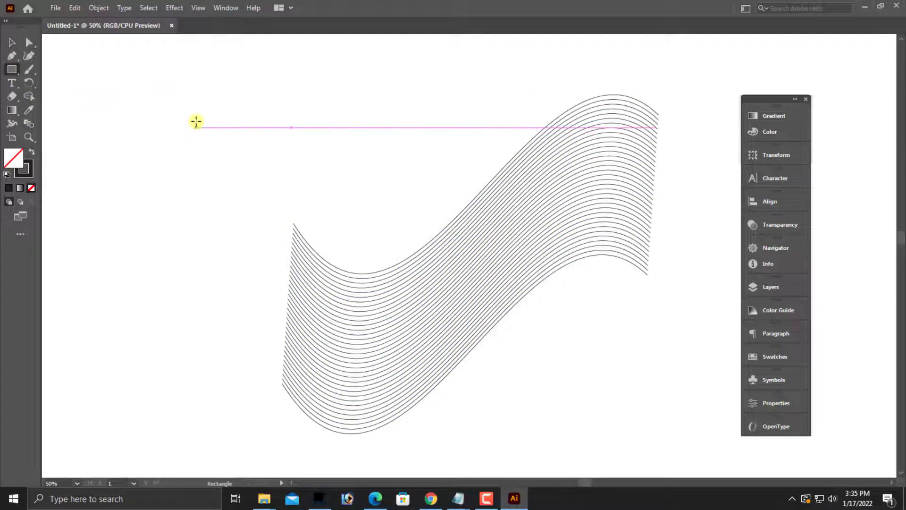
mouse_move(296, 151)
left_mouse_down()
mouse_move(413, 202)
mouse_move(618, 412)
mouse_move(633, 405)
mouse_move(641, 344)
left_mouse_up()
key("v")
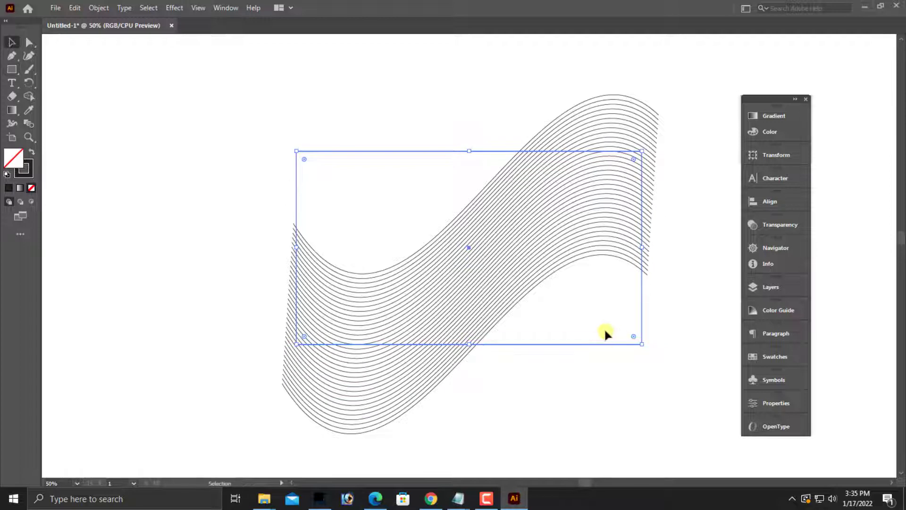
left_click(32, 152)
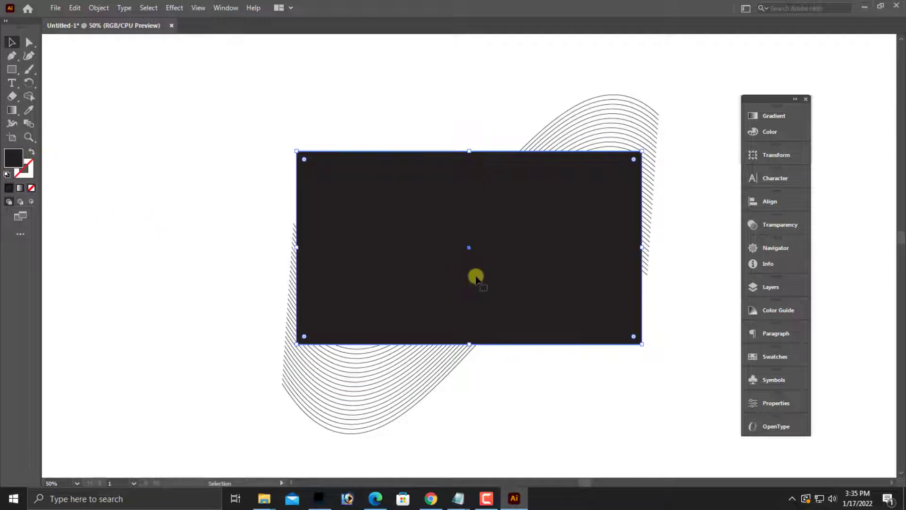
Move the filled rectangle off the lines to the empty area above the wave band.
scroll(519, 292, "up", 2)
left_click_drag(556, 301, 538, 148)
scroll(551, 239, "up", 3)
left_click_drag(475, 249, 408, 166)
Fill the rectangle with a linear gradient and set its black end stop to red, RGB 193, 0, 0.
left_click(772, 117)
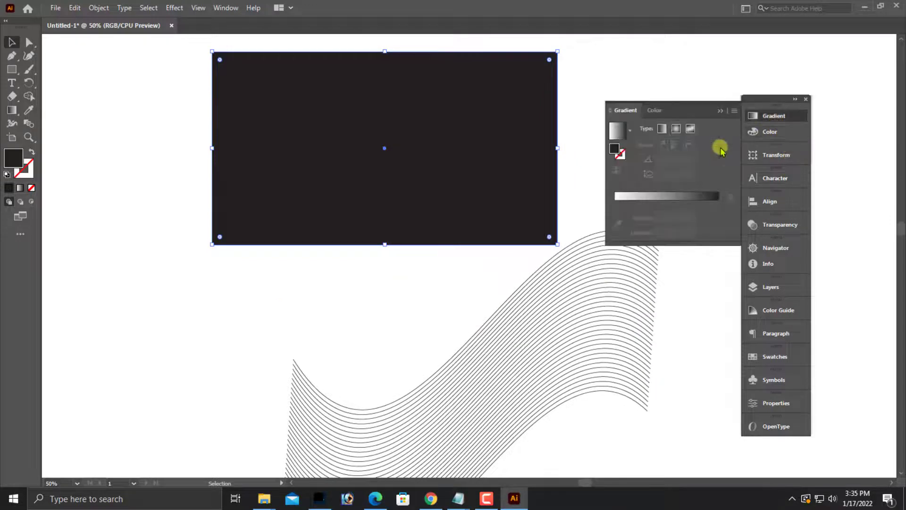
left_click(662, 147)
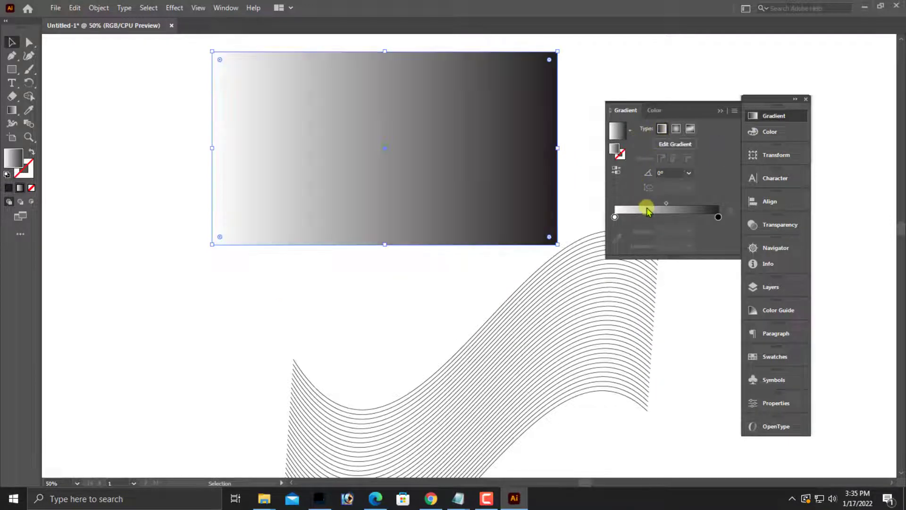
left_click(718, 218)
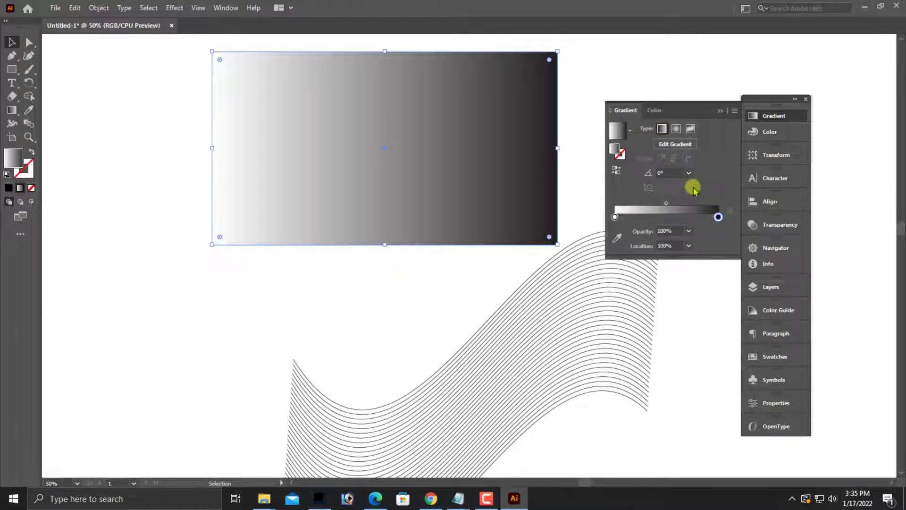
left_click(654, 111)
left_click(734, 110)
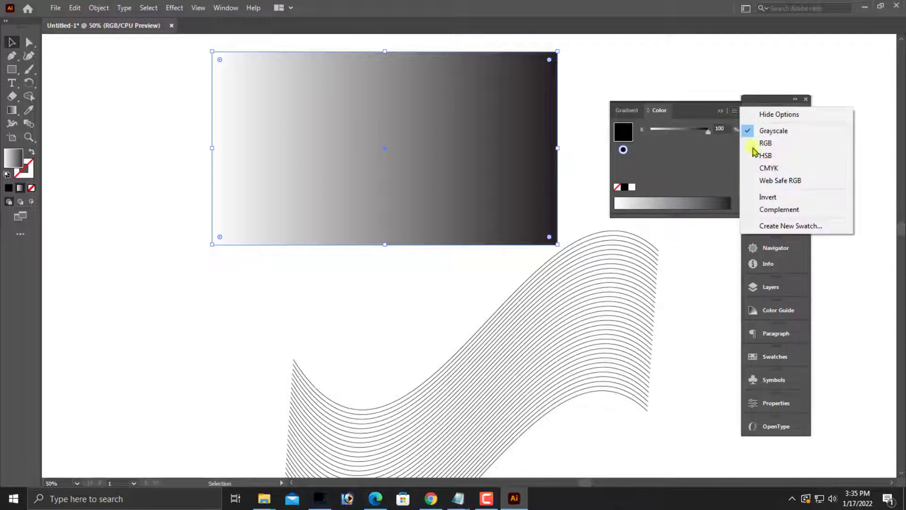
left_click(763, 143)
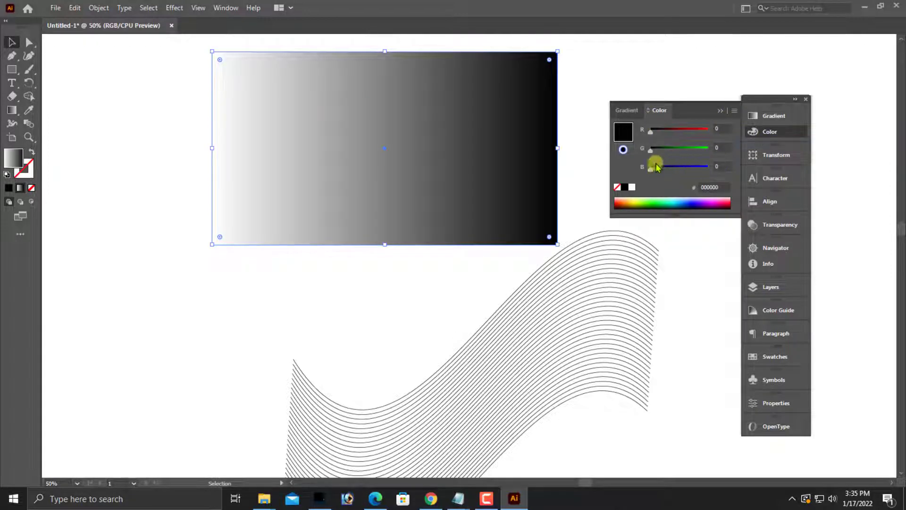
left_click(679, 128)
left_click_drag(684, 129, 653, 152)
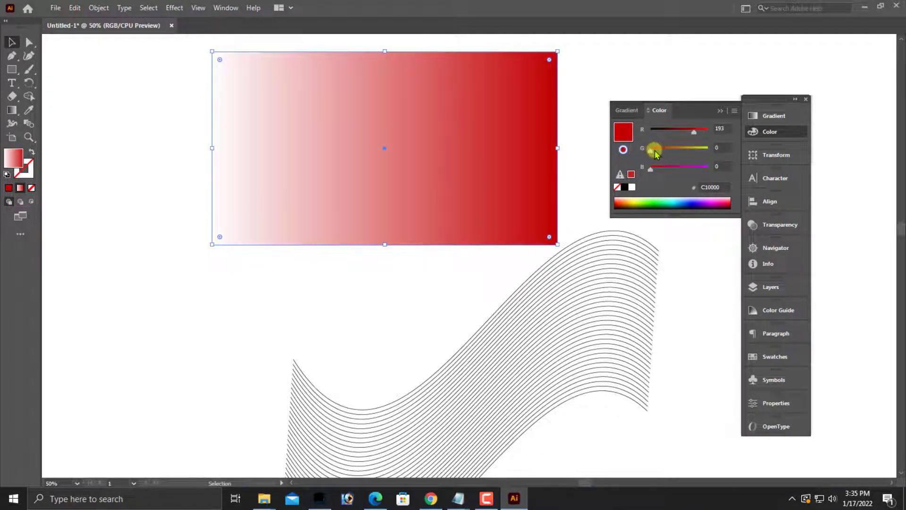
Set the gradient's white start stop to blue, RGB 54, 0, 224.
left_click(774, 116)
left_click(621, 217)
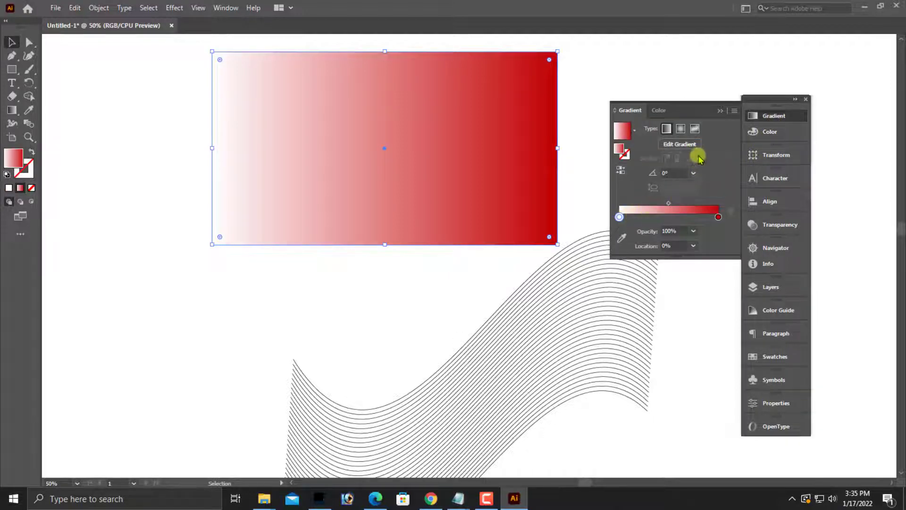
left_click(658, 111)
left_click(734, 111)
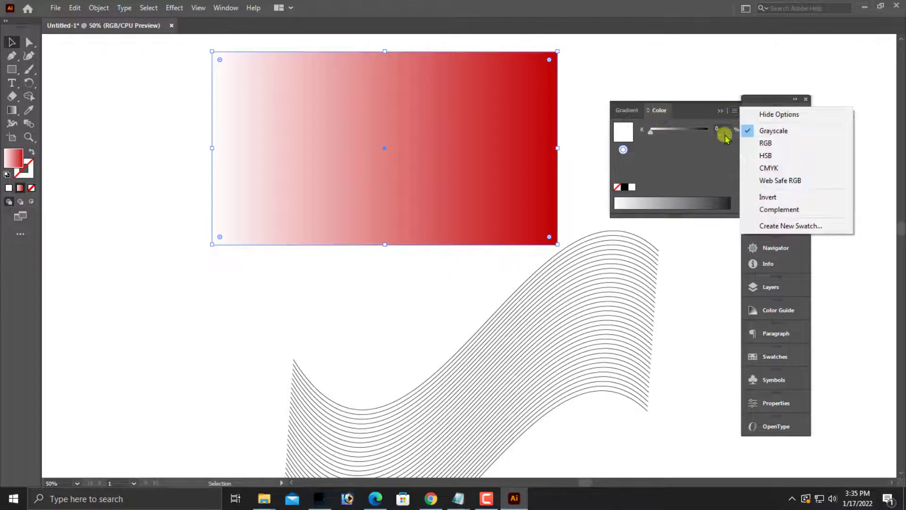
left_click(761, 142)
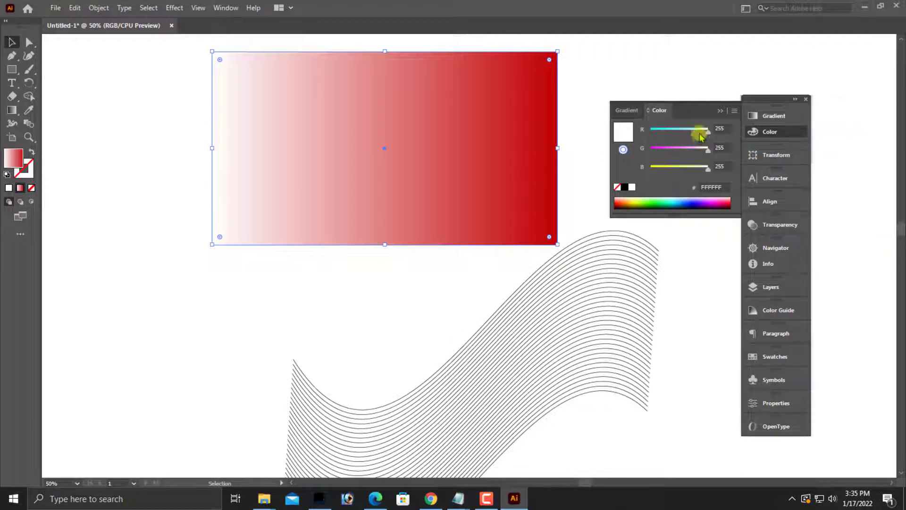
left_click_drag(700, 136, 651, 150)
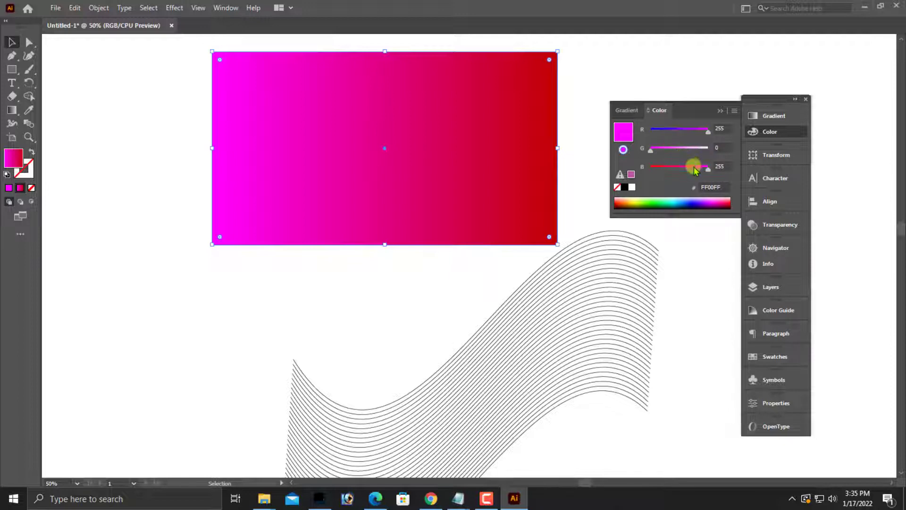
left_click_drag(695, 170, 718, 168)
left_click_drag(679, 129, 664, 131)
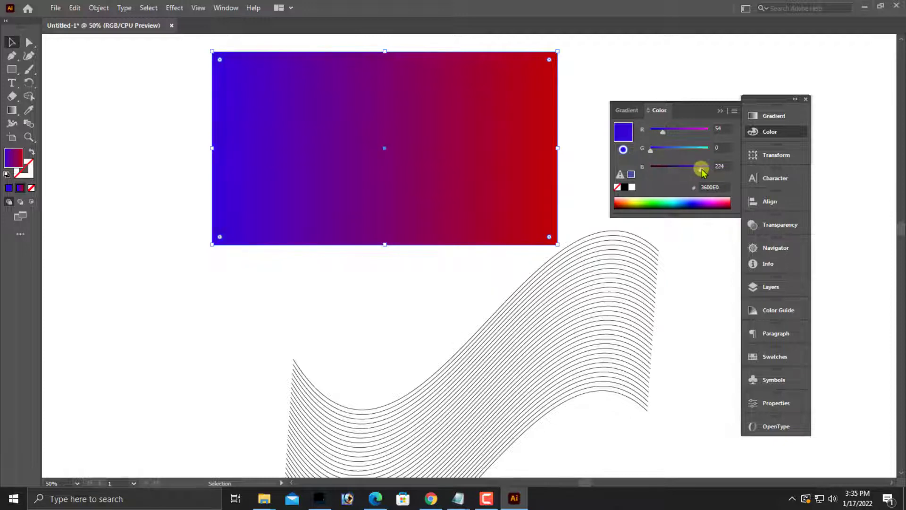
Shift the rectangle slightly left and redirect its gradient diagonally, with blue at the upper-right corner and red at the lower-left.
scroll(369, 247, "up", 1)
left_click_drag(359, 228, 334, 228)
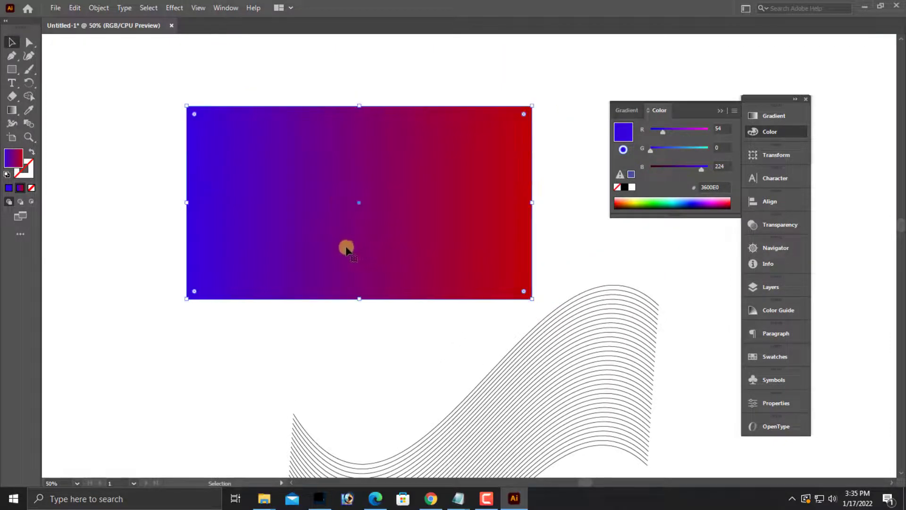
left_click(13, 111)
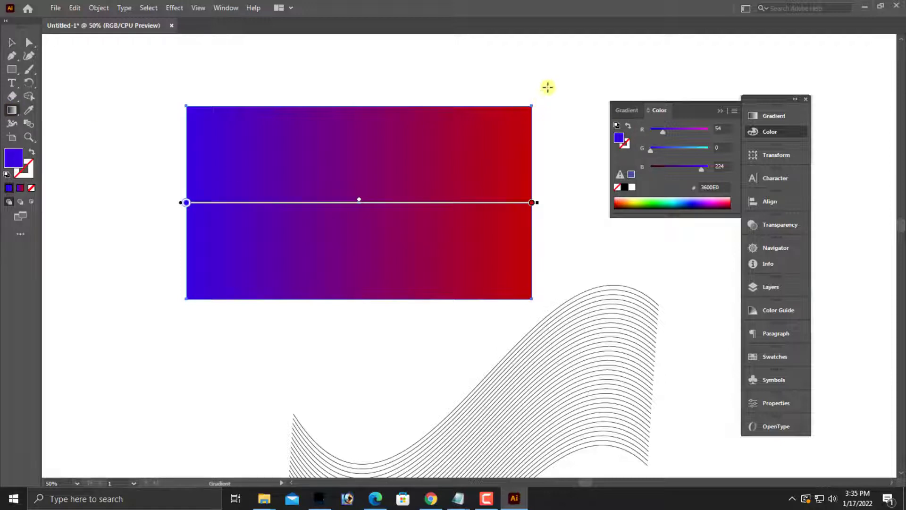
left_click_drag(566, 81, 182, 305)
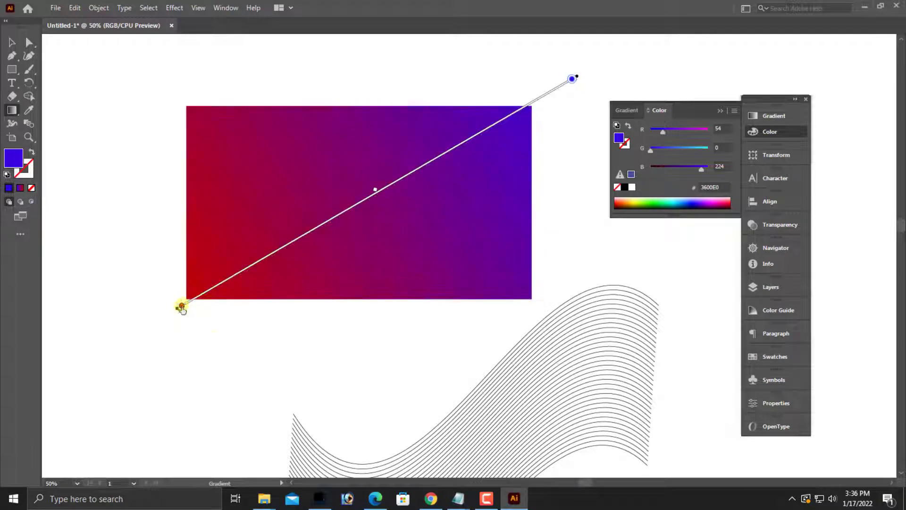
left_click(12, 42)
left_click(117, 206)
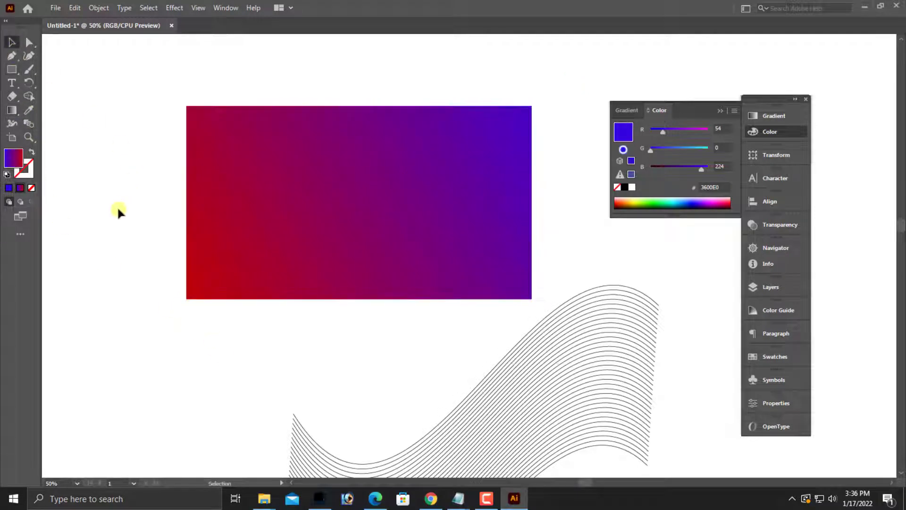
Move the whole band of lines up onto the gradient rectangle so that it crosses it diagonally.
key("ctrl+minus")
left_click_drag(476, 376, 428, 338)
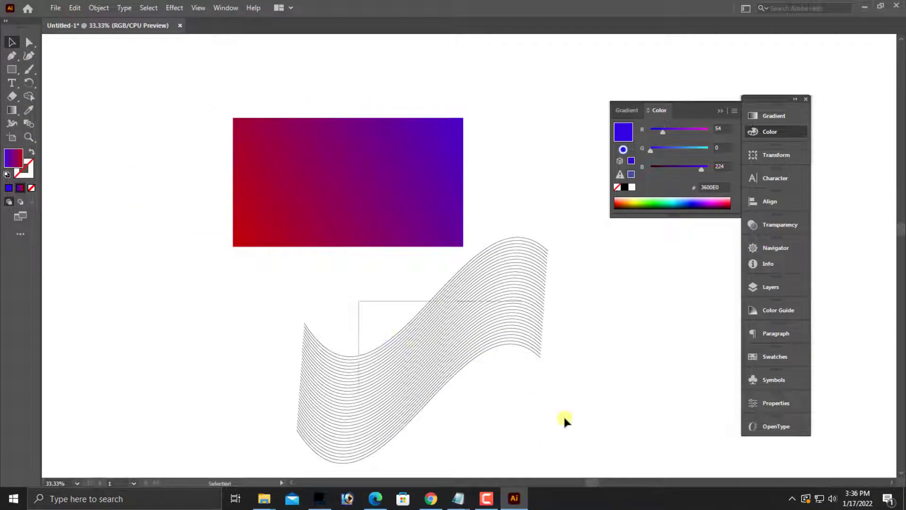
left_click(443, 350)
left_click_drag(398, 282, 364, 128)
key("ctrl+plus")
key("ctrl+minus")
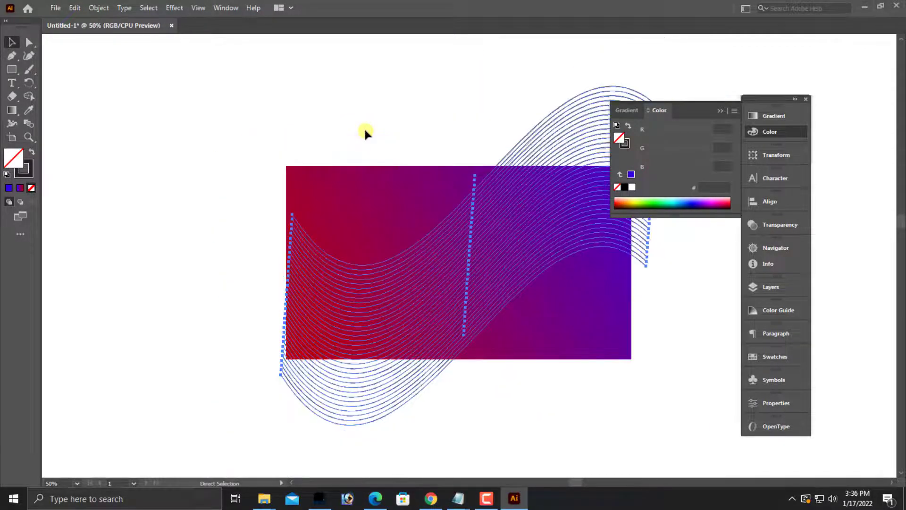
left_click_drag(497, 276, 383, 275)
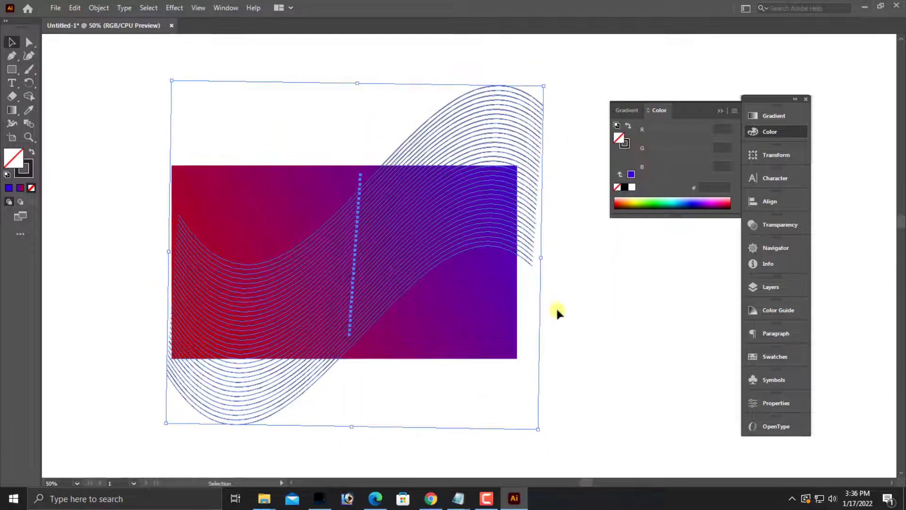
left_click(562, 325)
Lock the gradient rectangle, and slightly enlarge and rotate the band of lines clockwise so it extends past both rectangle sides.
left_click(273, 202)
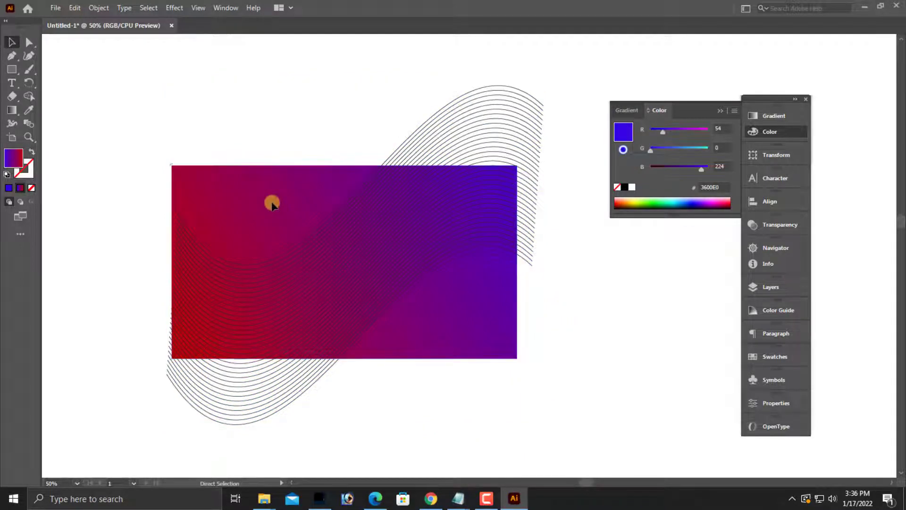
left_click_drag(262, 178, 530, 410)
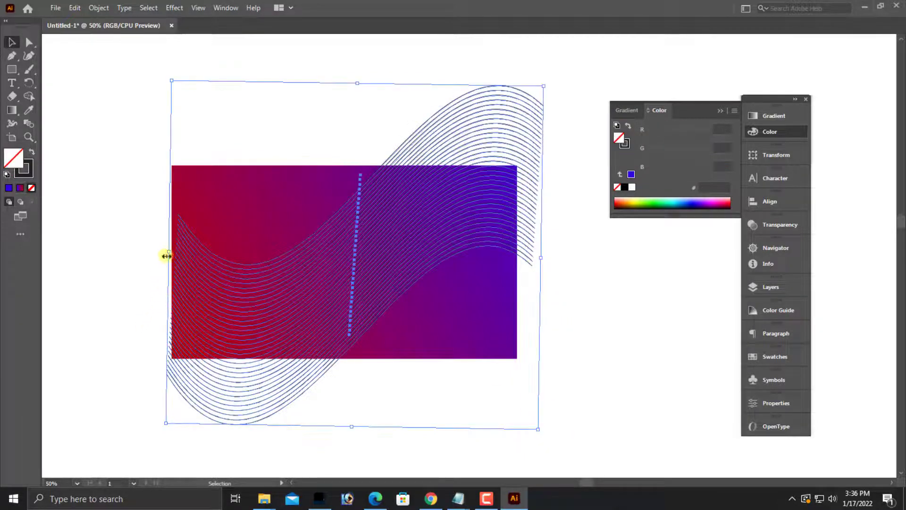
left_click_drag(166, 256, 154, 254)
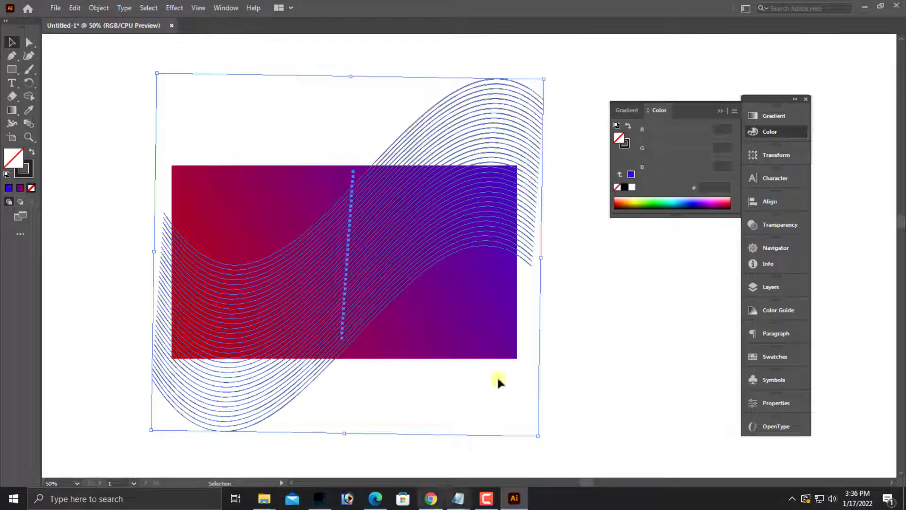
left_click_drag(553, 85, 560, 105)
mouse_move(443, 203)
left_mouse_down()
mouse_move(431, 218)
mouse_move(437, 211)
left_mouse_up()
left_click(392, 113)
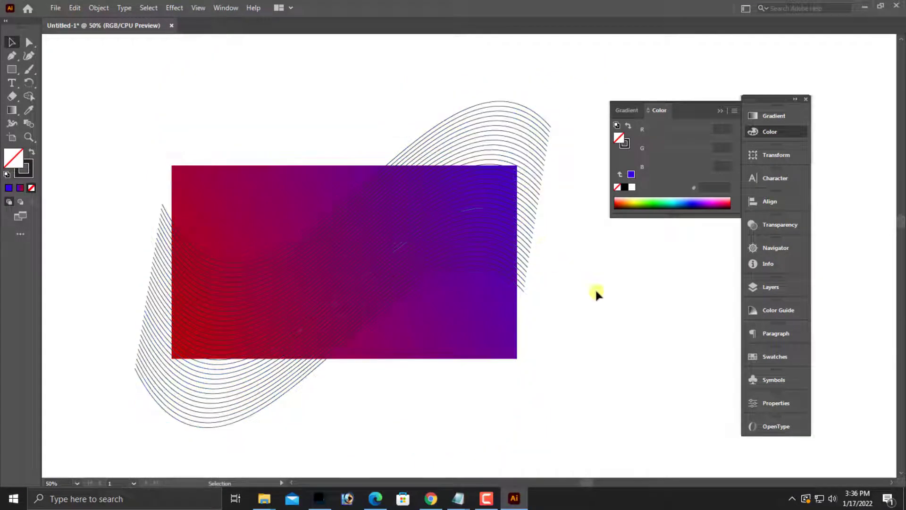
left_click_drag(300, 108, 521, 352)
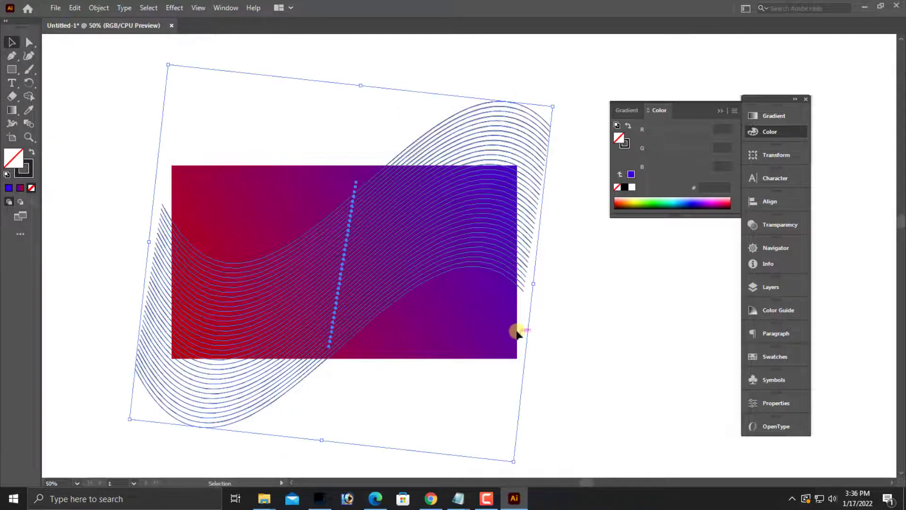
left_click(31, 176)
left_click(579, 399)
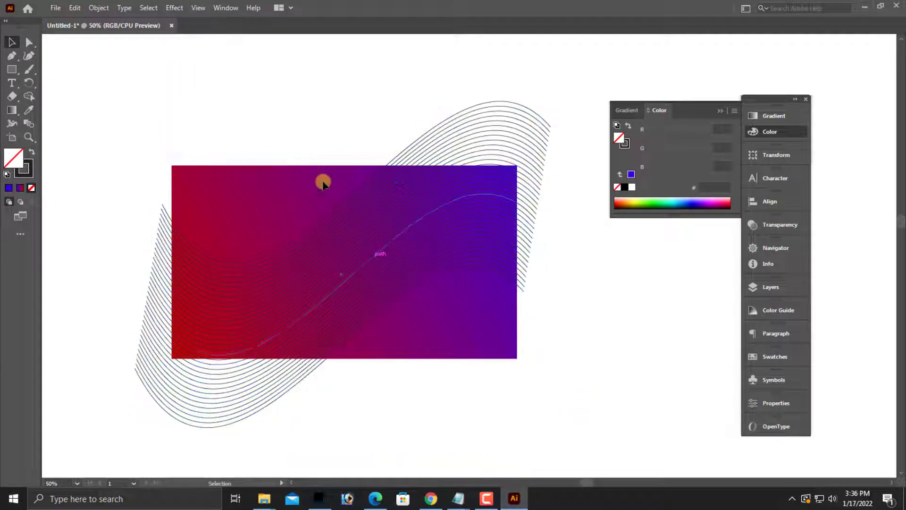
Sample the rectangle's red-to-blue gradient with the Eyedropper and apply it to the wavy lines' stroke, leaving them without a fill.
left_click_drag(305, 130, 505, 345)
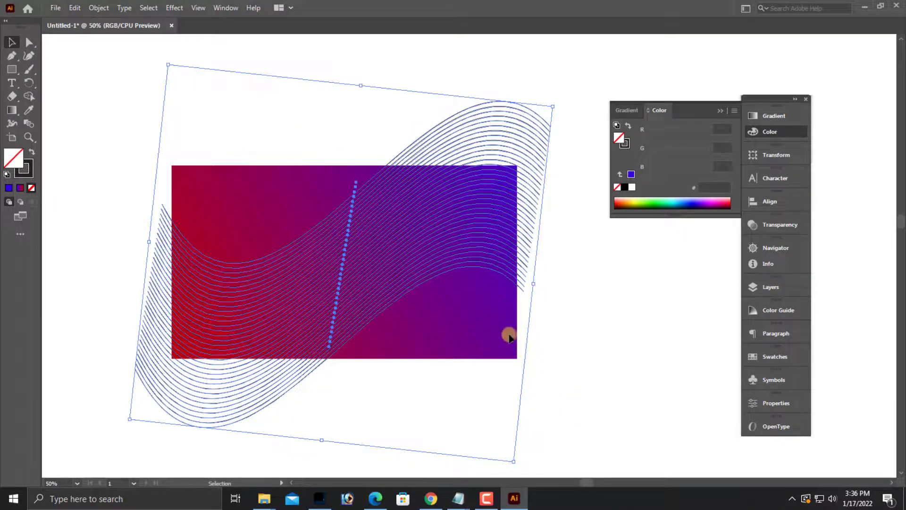
left_click(624, 188)
left_click(625, 144)
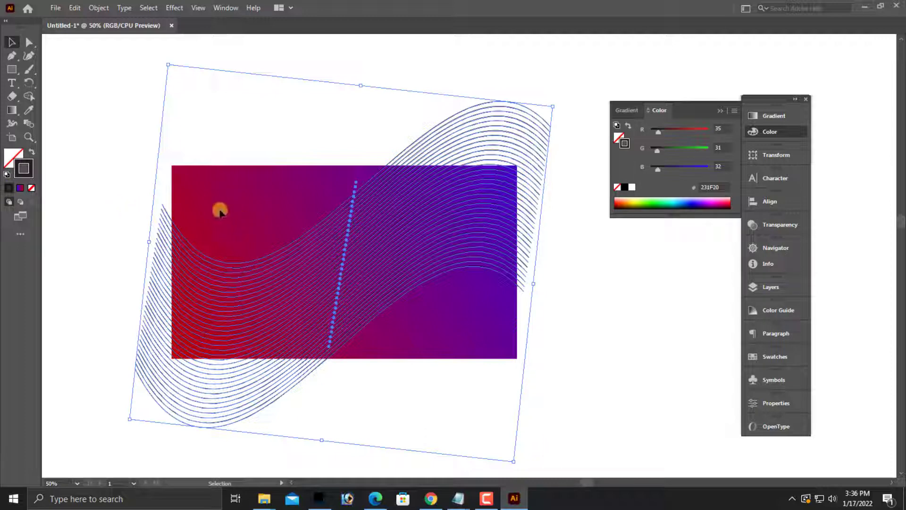
left_click(28, 110)
left_click(247, 202)
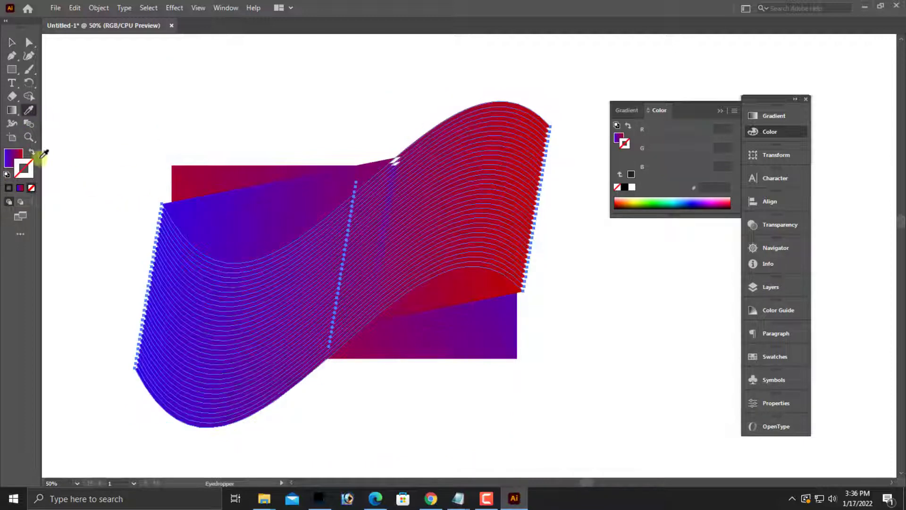
left_click(11, 42)
left_click(32, 152)
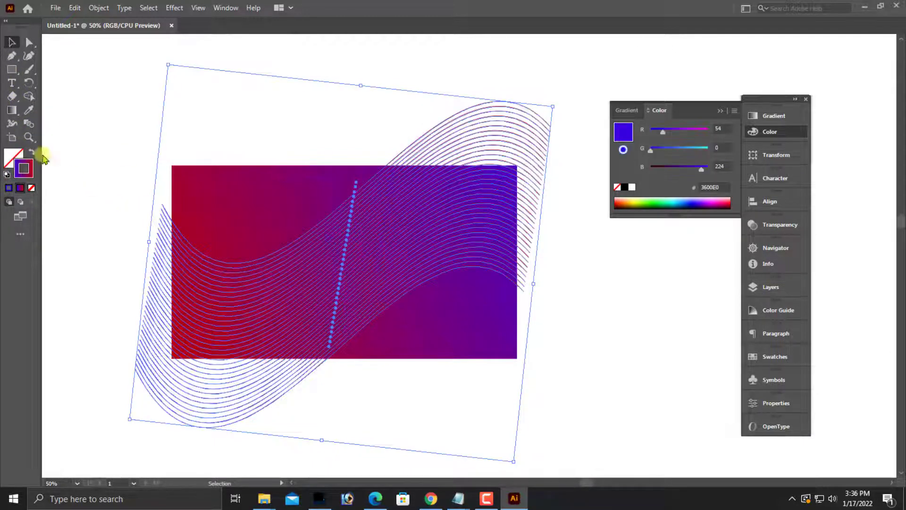
left_click(79, 159)
left_click_drag(331, 128, 503, 421)
left_click(477, 406)
key("ctrl+plus")
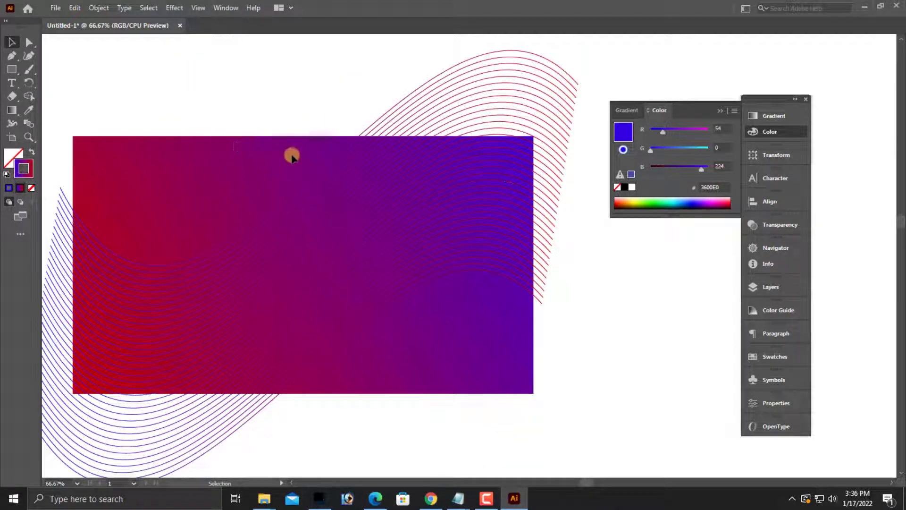
left_click_drag(236, 141, 580, 365)
left_click_drag(409, 383, 479, 348)
left_click(428, 417)
scroll(424, 410, "up", 1)
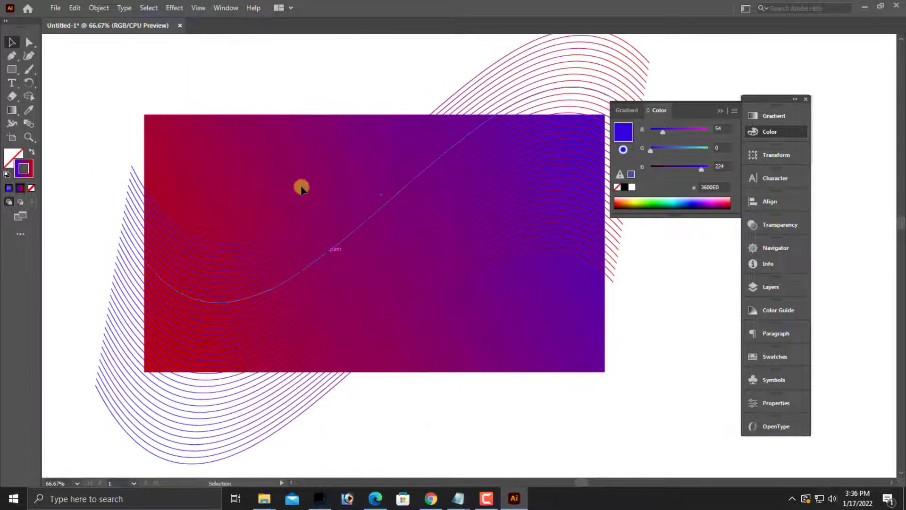
Set the stroke weight of all the wavy lines to 5 pt.
left_click_drag(266, 122, 580, 257)
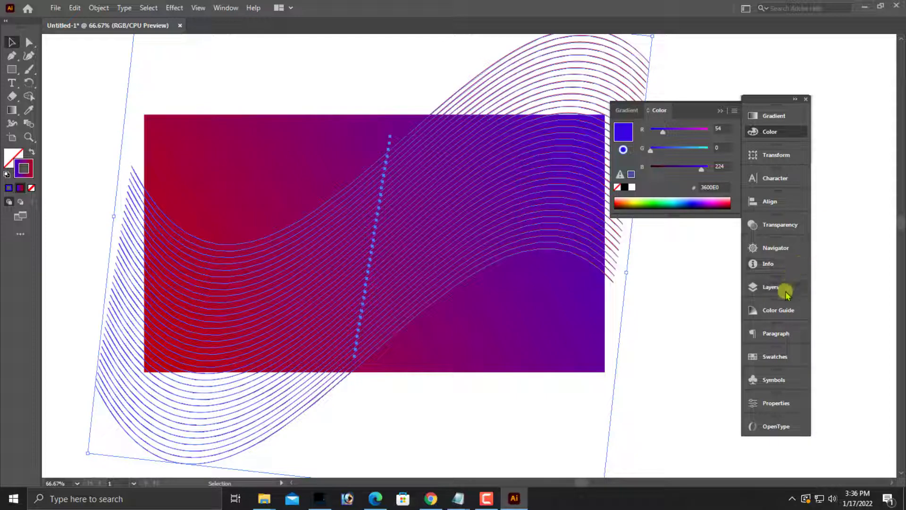
left_click(214, 10)
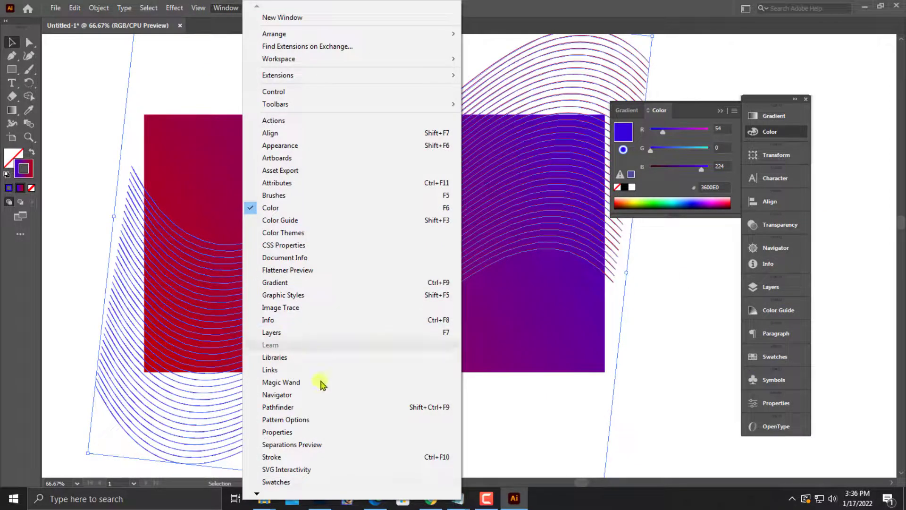
left_click(325, 455)
left_click(677, 127)
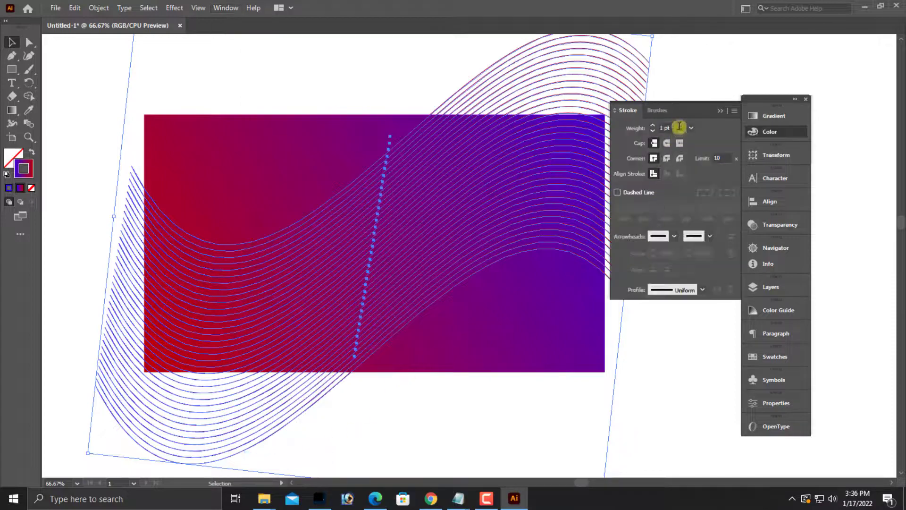
type("5")
key("Return")
left_click(355, 105)
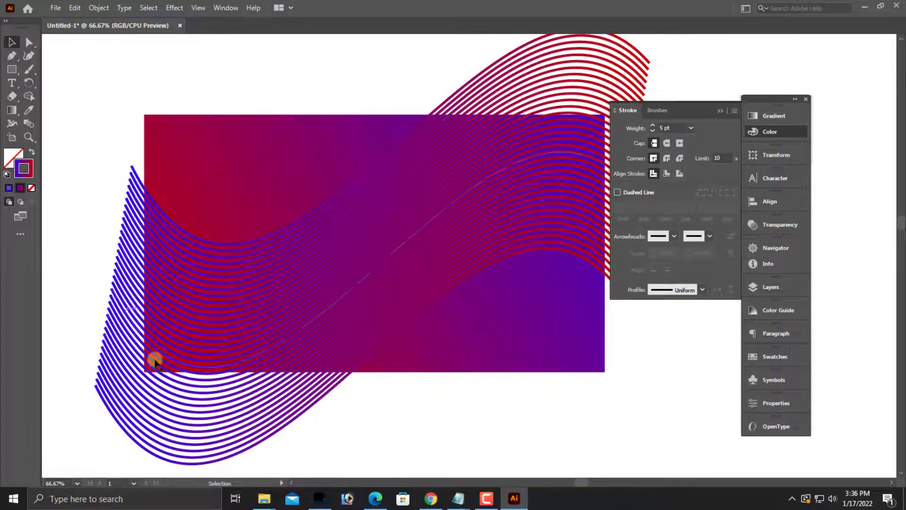
key("ctrl+minus")
key("ctrl+plus")
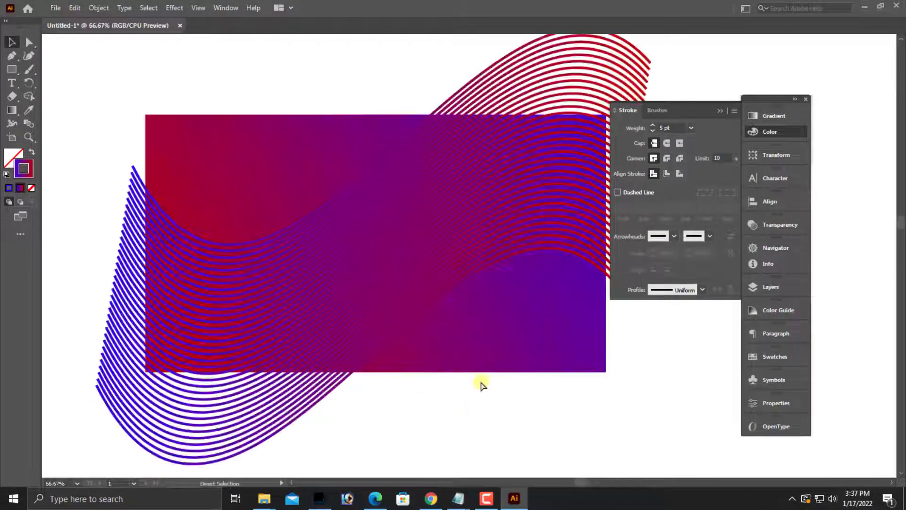
left_click_drag(464, 391, 391, 400)
left_click_drag(408, 256, 460, 266)
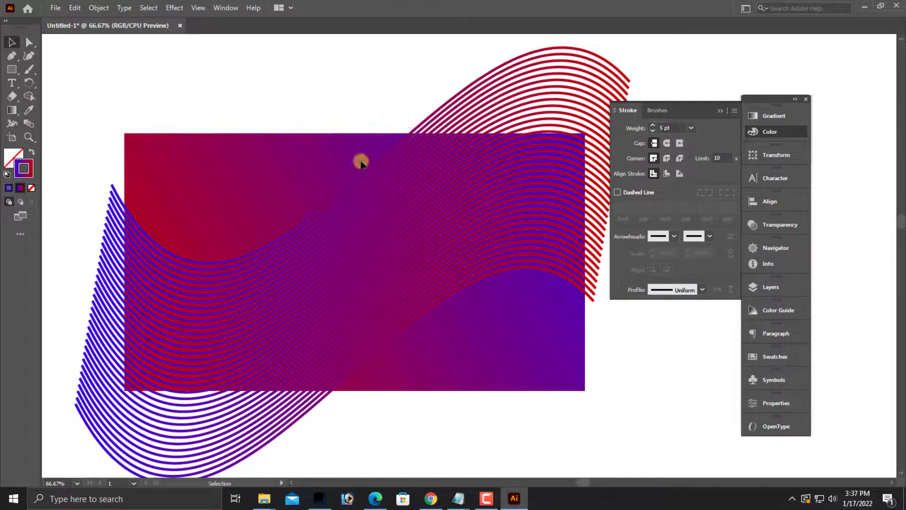
Reduce the stroke weight of all the wavy lines to 3 pt.
left_click_drag(331, 136, 521, 372)
left_click_drag(677, 127, 579, 121)
key("Down")
key("Down")
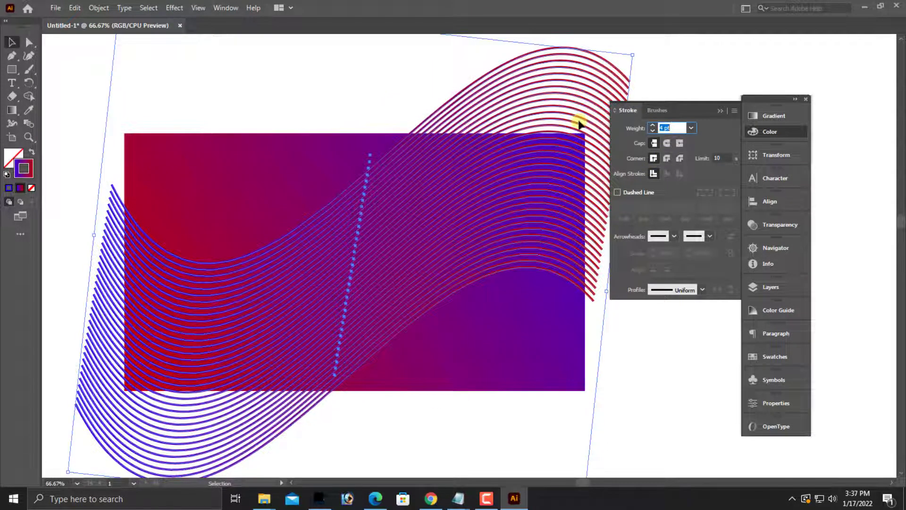
key("ctrl+minus")
left_click(511, 417)
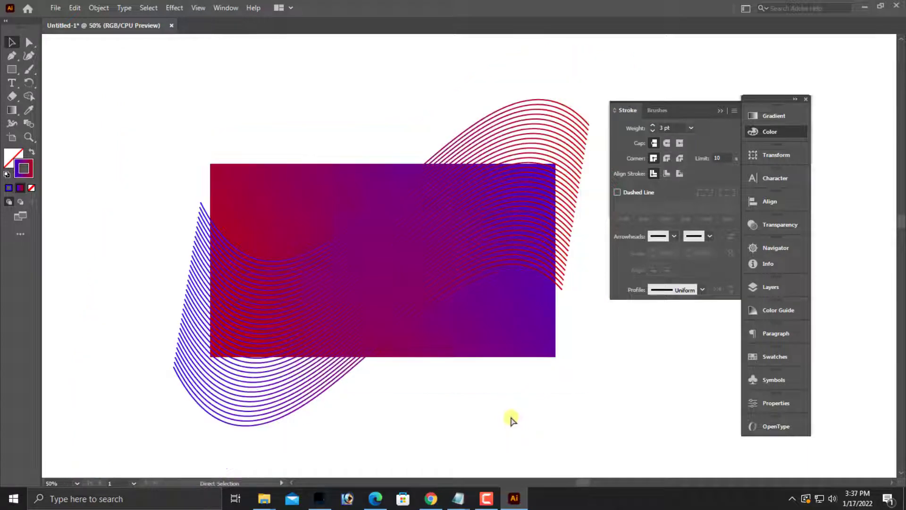
left_click_drag(524, 404, 473, 406)
Change the blue start stop of the lines' stroke gradient to cyan, RGB 0, 255, 255.
left_click_drag(378, 104, 527, 306)
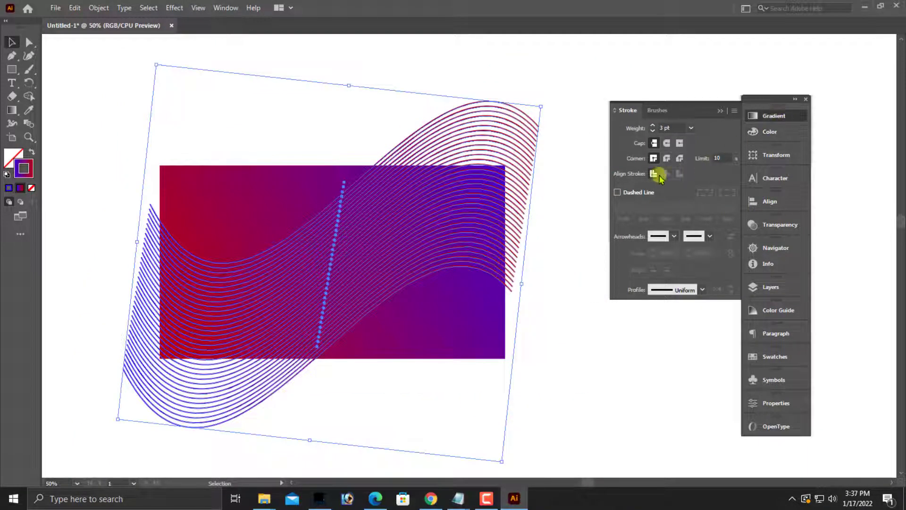
left_click(774, 116)
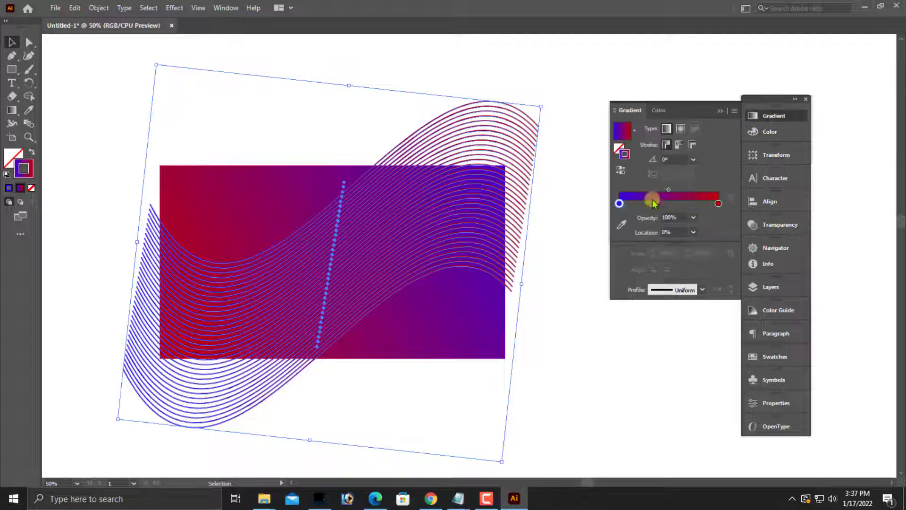
left_click(770, 131)
left_click_drag(663, 130, 676, 151)
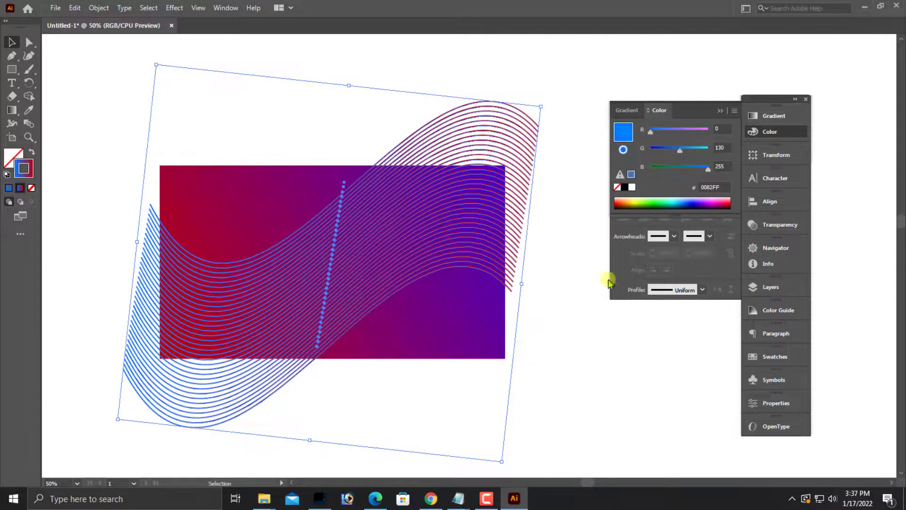
left_click(506, 330)
left_click_drag(343, 118, 509, 241)
left_click_drag(680, 153, 705, 148)
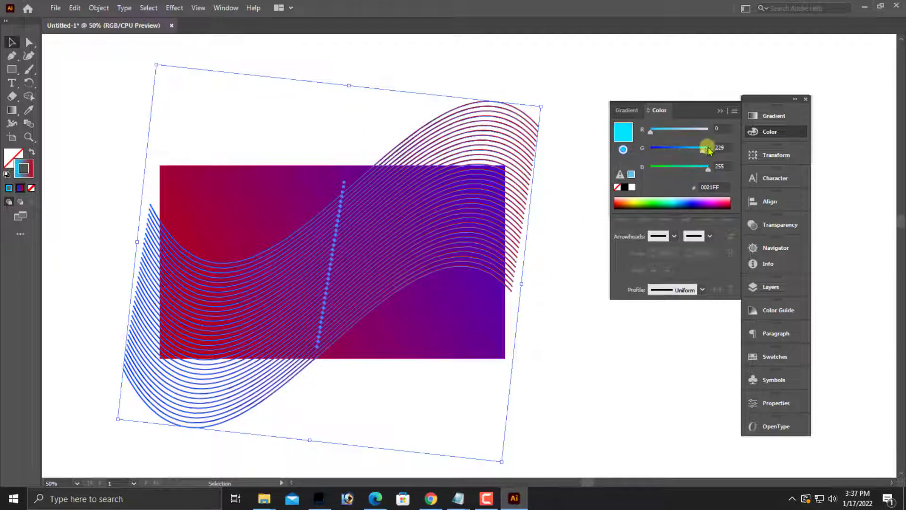
left_click(588, 300)
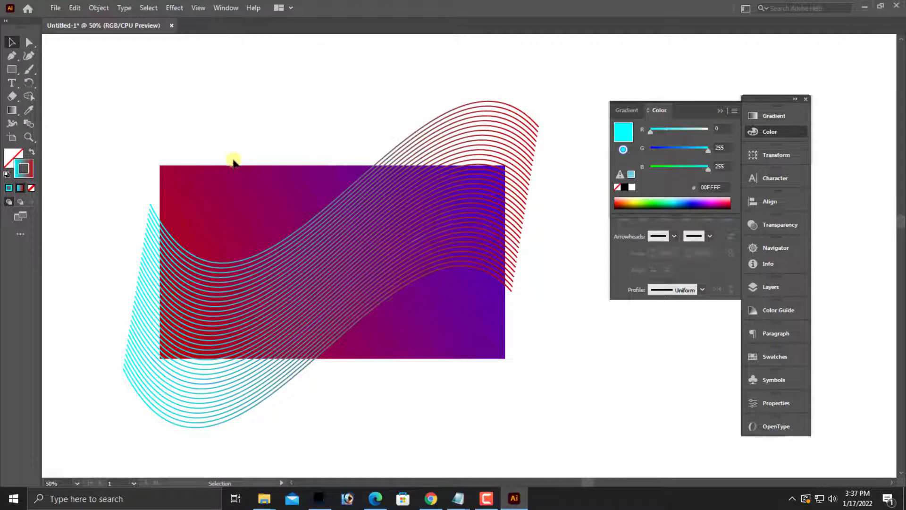
Add a second cyan stop slightly past the middle of the lines' stroke gradient.
left_click_drag(231, 156, 472, 428)
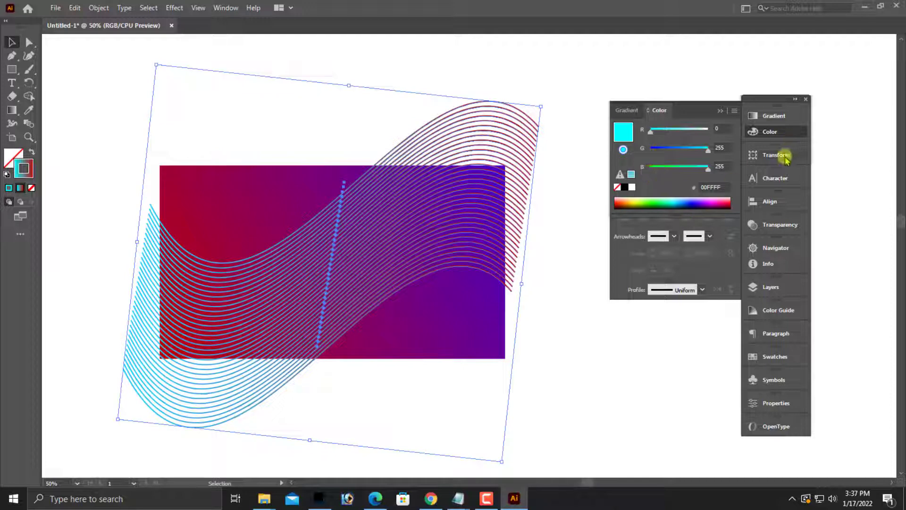
left_click(773, 117)
mouse_move(626, 206)
left_mouse_down()
mouse_move(684, 198)
mouse_move(675, 203)
left_mouse_up()
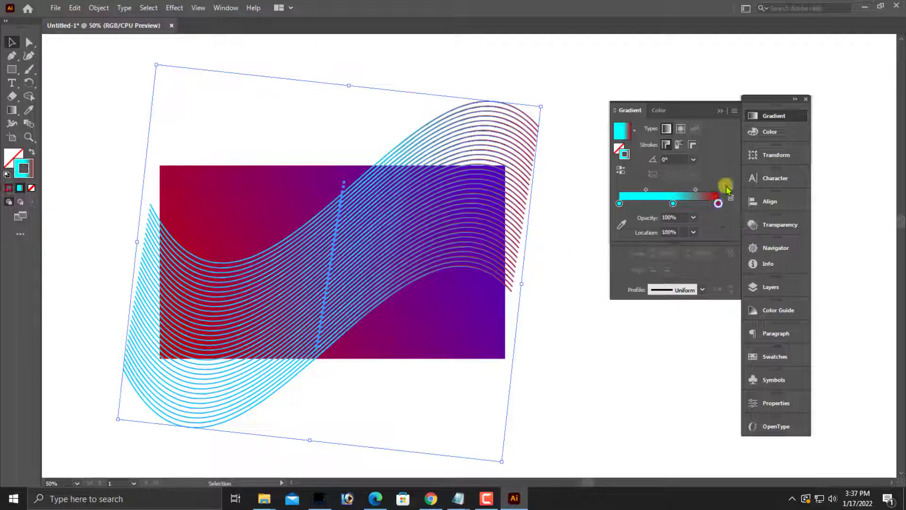
Change the red end stop of the lines' stroke gradient to green, RGB 0, 220, 0.
left_click(767, 132)
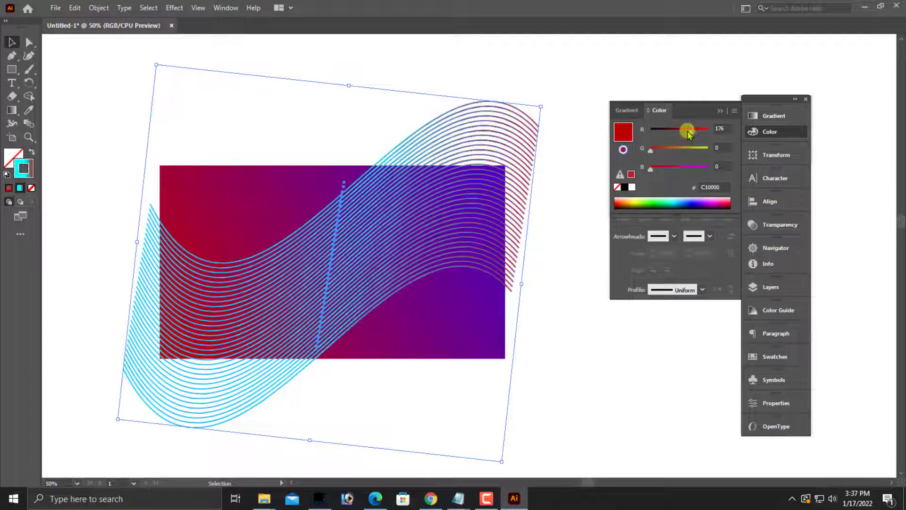
mouse_move(688, 134)
left_mouse_down()
mouse_move(641, 129)
mouse_move(665, 151)
mouse_move(701, 152)
left_mouse_up()
left_click(520, 378)
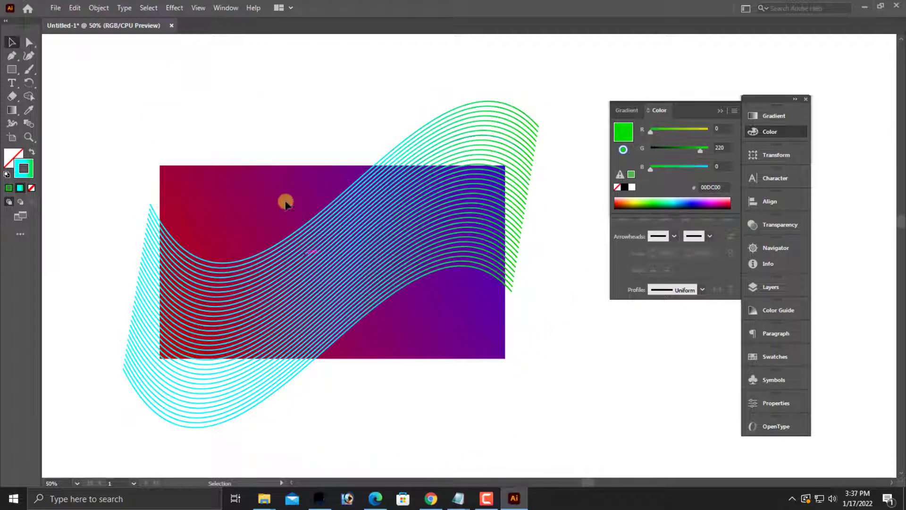
Shift the middle stop of the lines' stroke gradient to about 50% and recolor it bright green, RGB 0, 255, 69.
left_click_drag(288, 102, 467, 355)
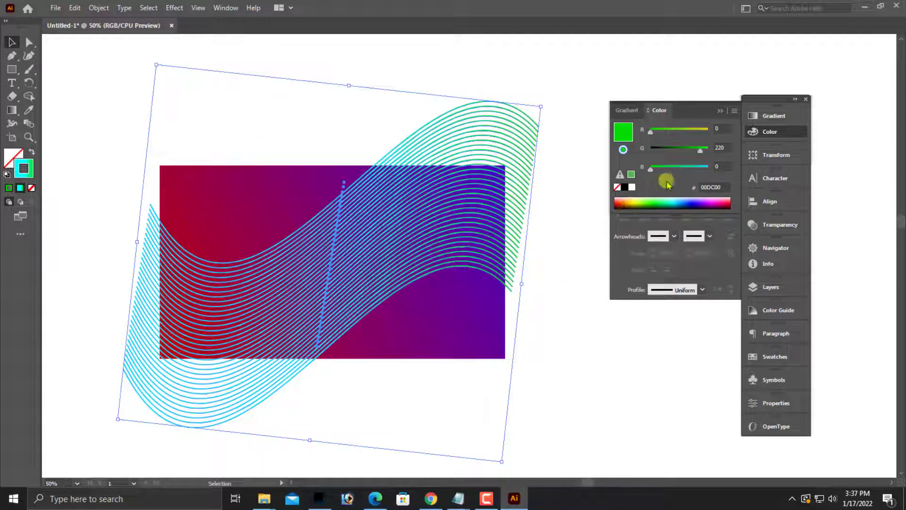
left_click(769, 116)
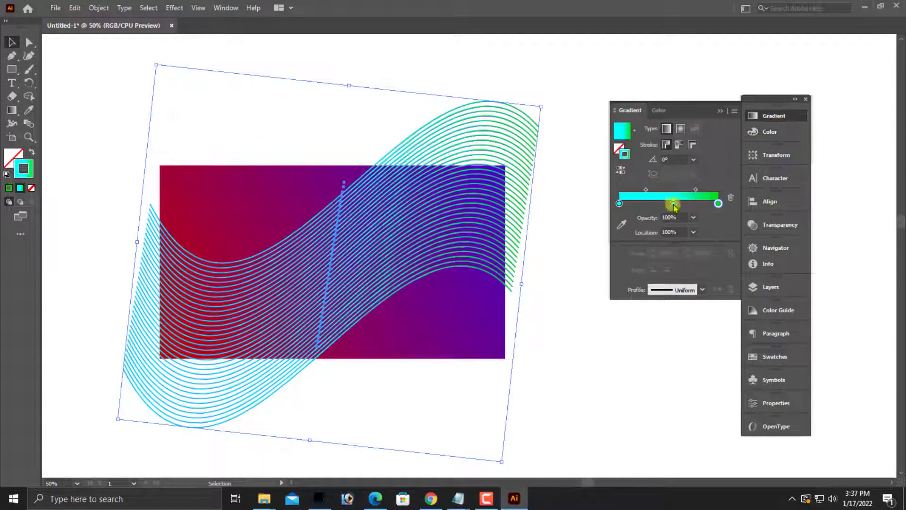
left_click(673, 204)
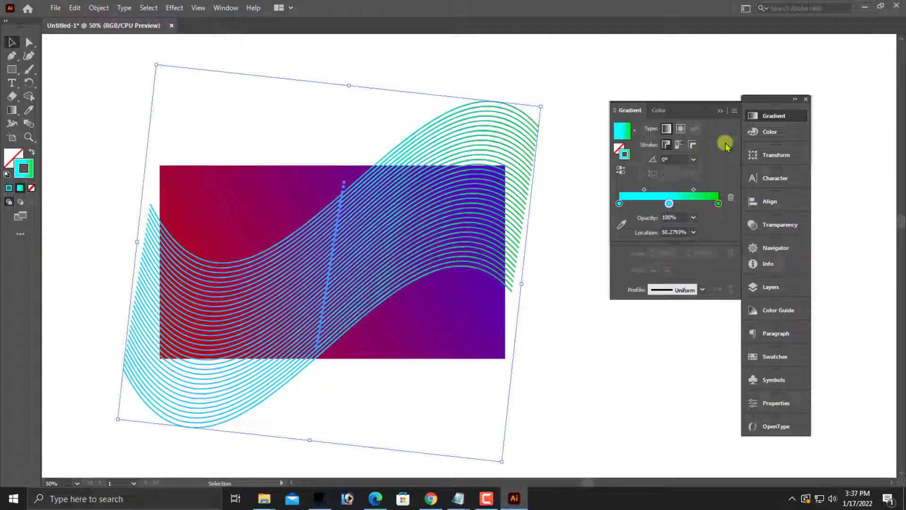
left_click(753, 132)
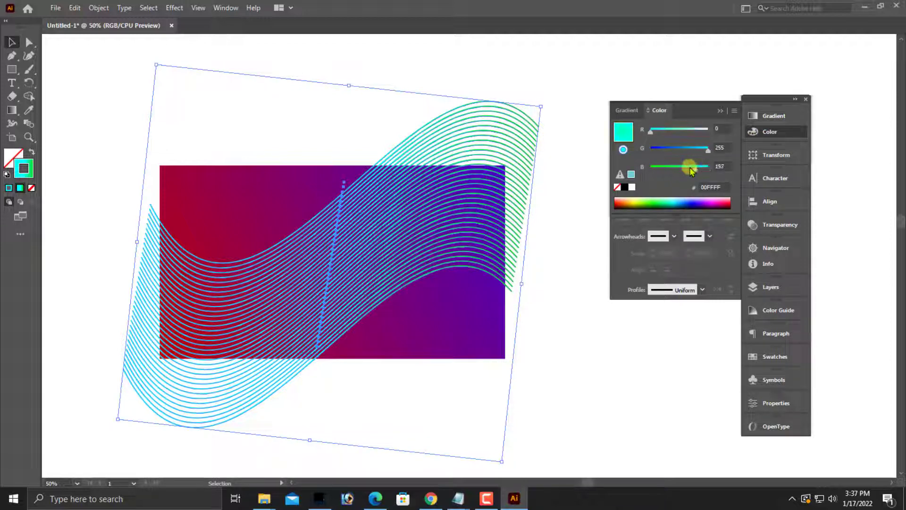
left_click_drag(689, 167, 681, 168)
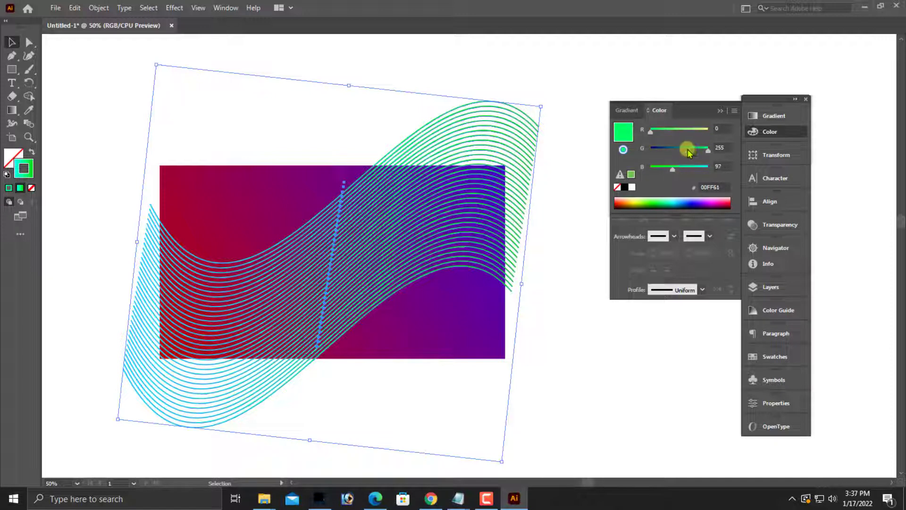
left_click(683, 149)
left_click_drag(678, 151, 710, 150)
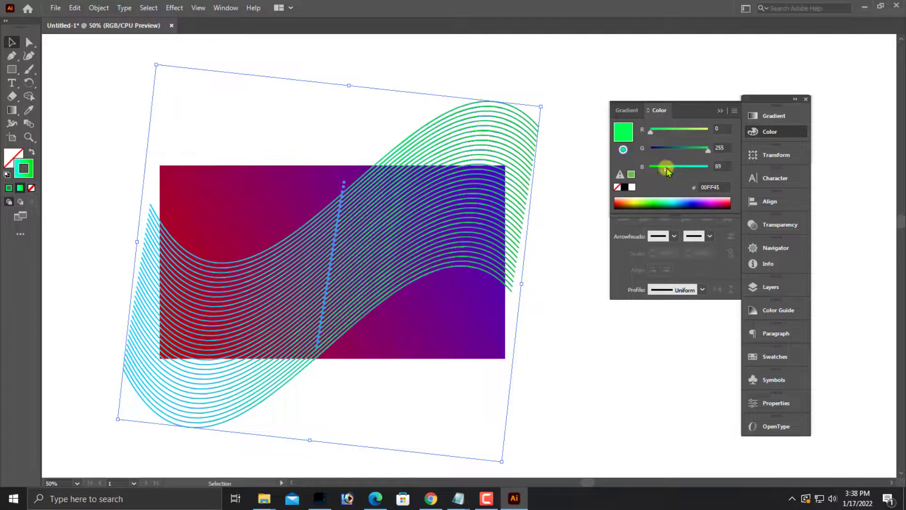
left_click(528, 348)
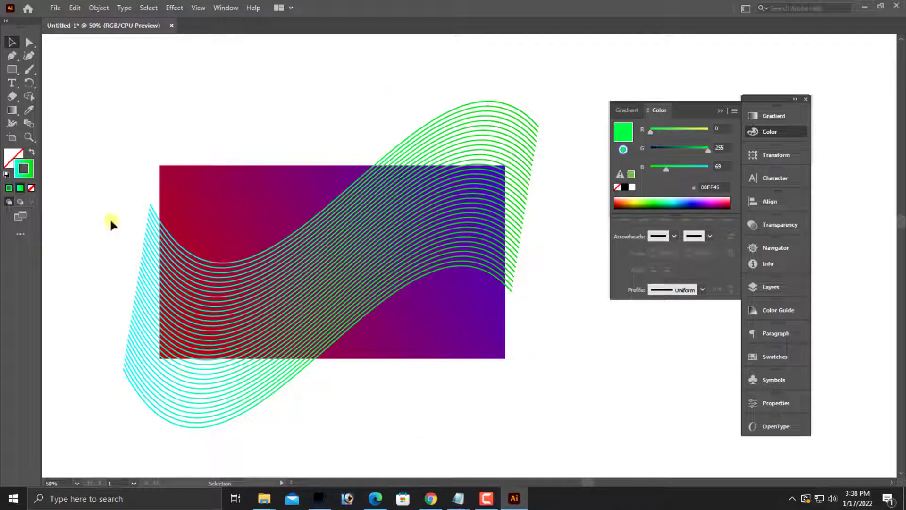
Move the cyan start stop of the lines' stroke gradient to about 16% and lighten it to RGB 119, 255, 255.
left_click_drag(272, 139, 453, 357)
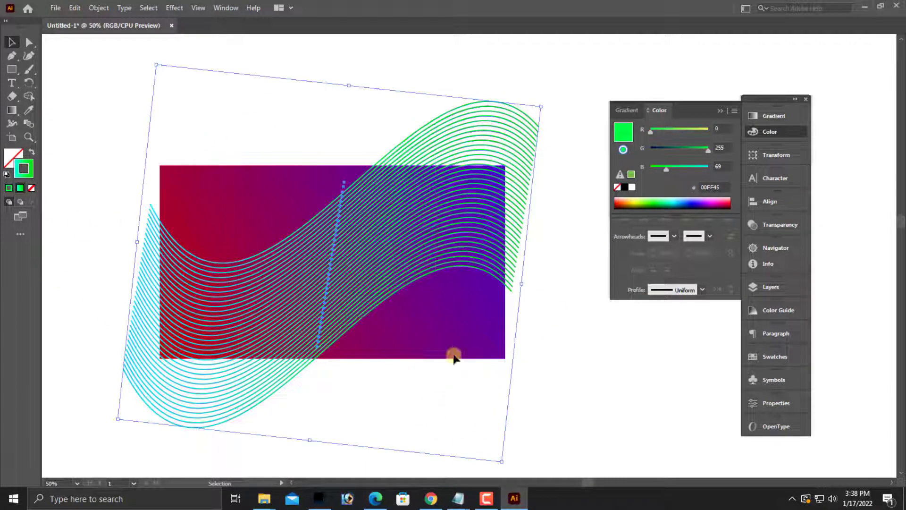
left_click(767, 118)
left_click_drag(618, 206, 637, 207)
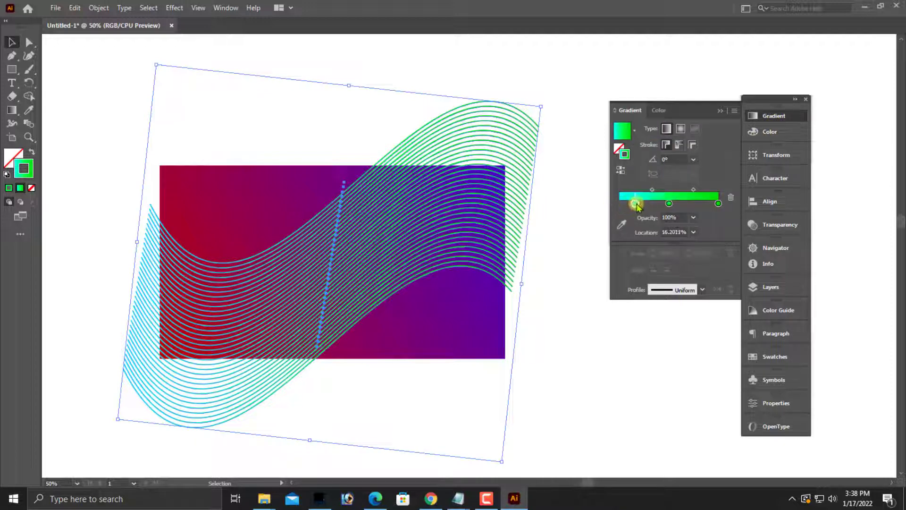
left_click(769, 132)
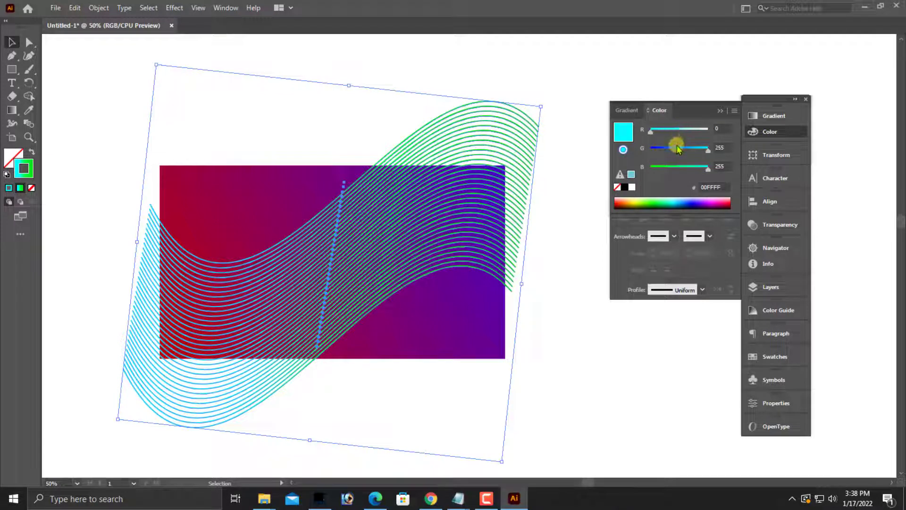
left_click_drag(666, 135, 678, 132)
left_click(557, 313)
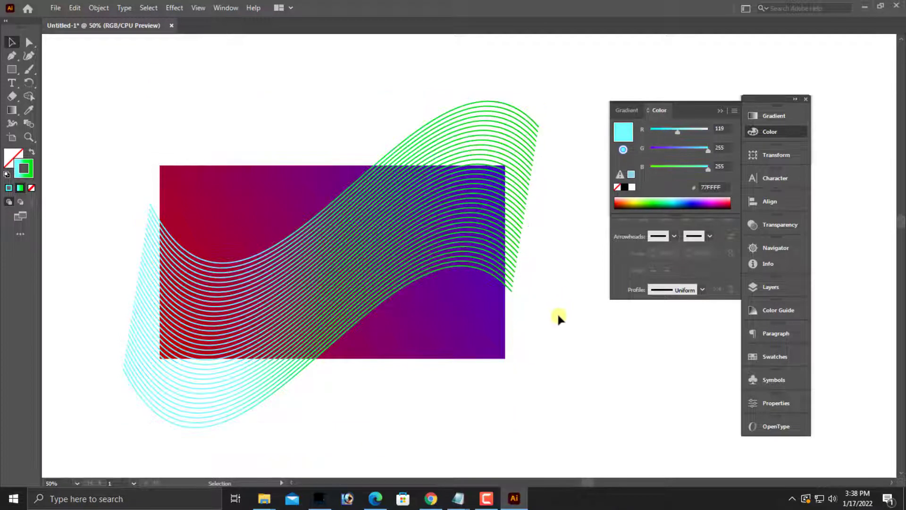
Squash the wave of lines slightly from its upper edge and group all its lines.
scroll(380, 192, "up", 1)
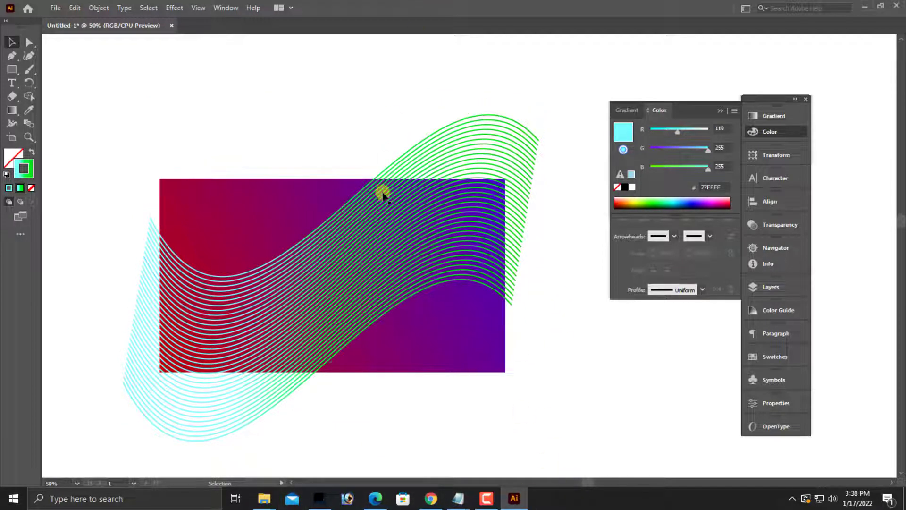
left_click_drag(279, 134, 528, 428)
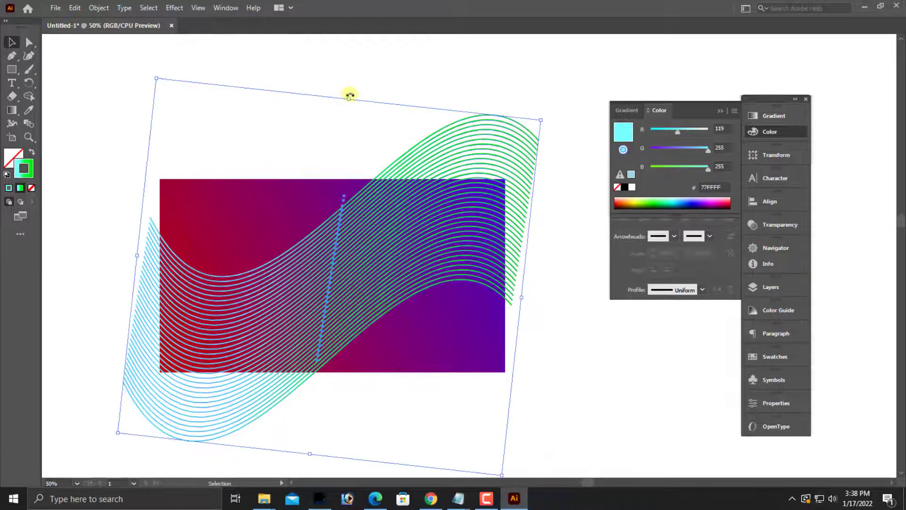
left_click_drag(351, 97, 348, 108)
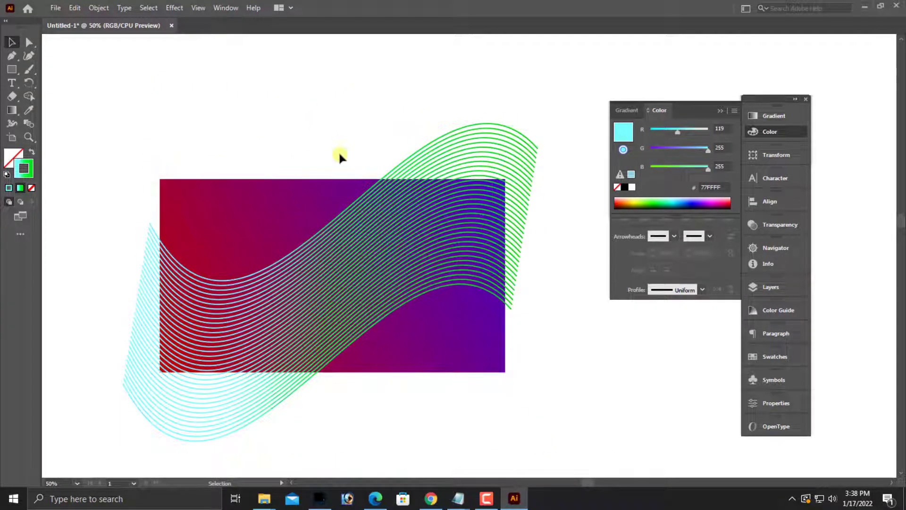
right_click(396, 203)
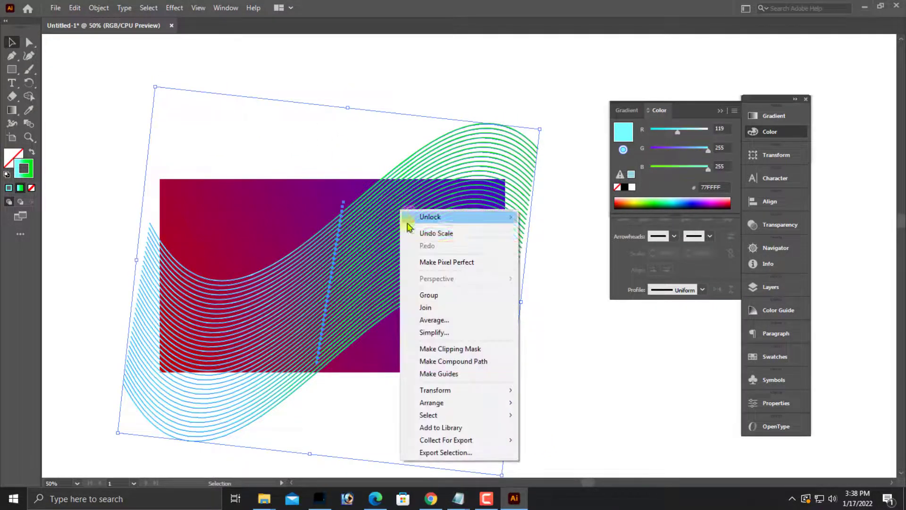
left_click(427, 294)
key("ctrl+c")
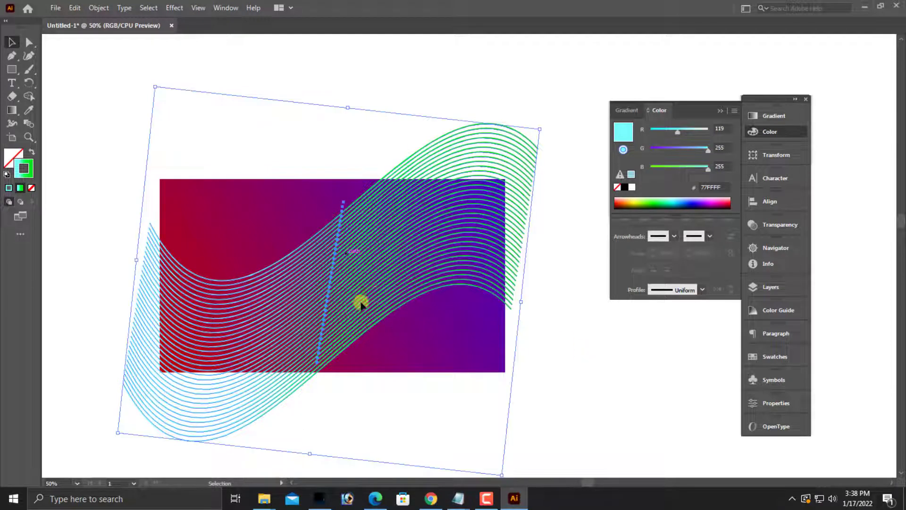
Copy the grouped wave of lines and paste a duplicate exactly over the original.
left_click(547, 362)
key("ctrl+minus")
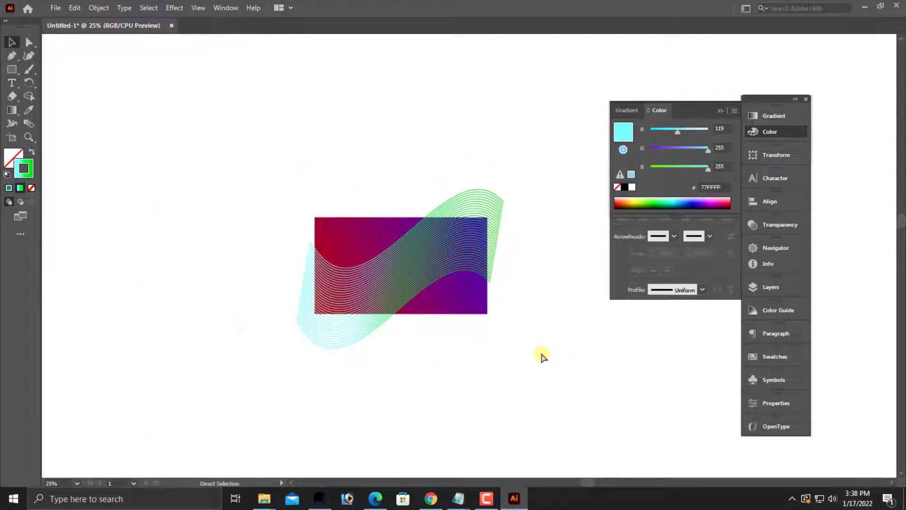
left_click_drag(217, 188, 598, 356)
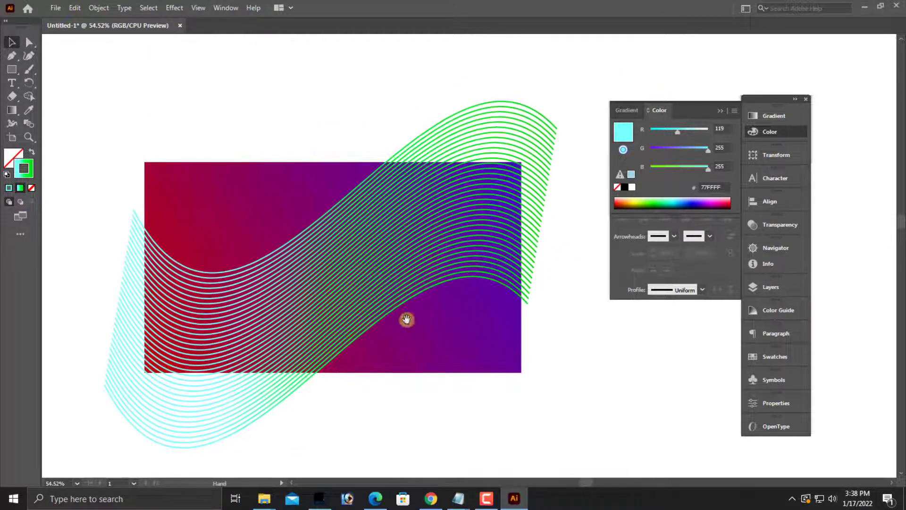
left_click(391, 329)
left_click(412, 394)
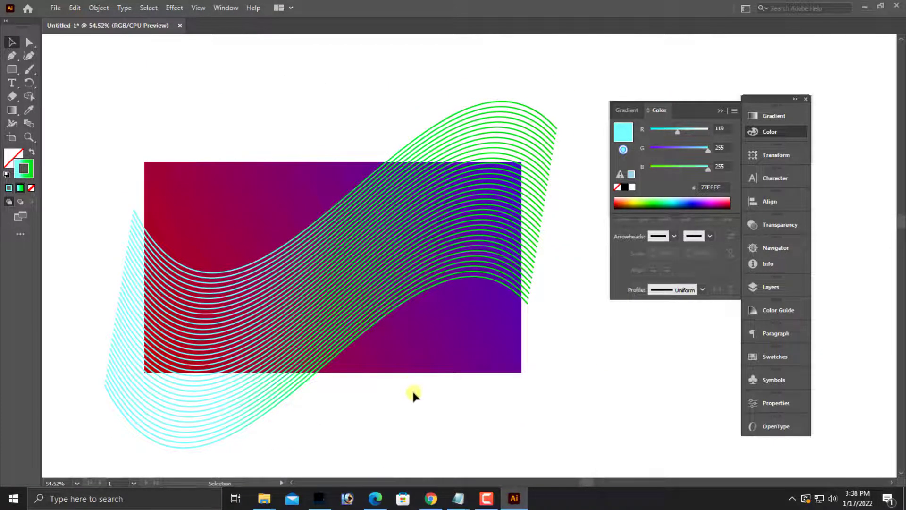
left_click(386, 311)
left_click(411, 344)
left_click(404, 293)
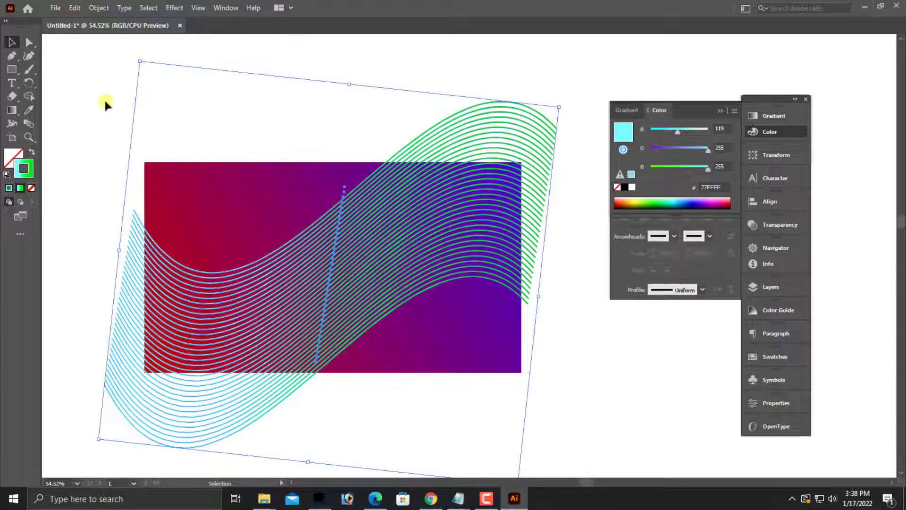
left_click(76, 11)
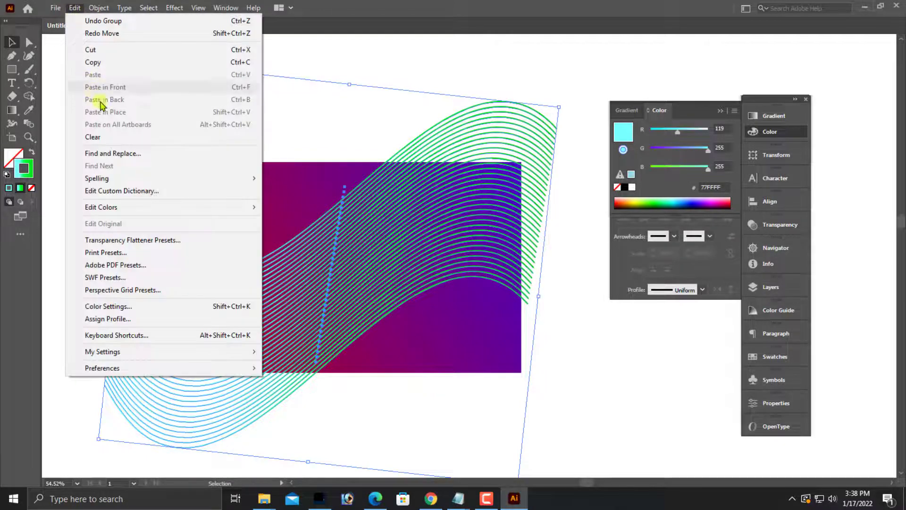
left_click(94, 63)
left_click(75, 8)
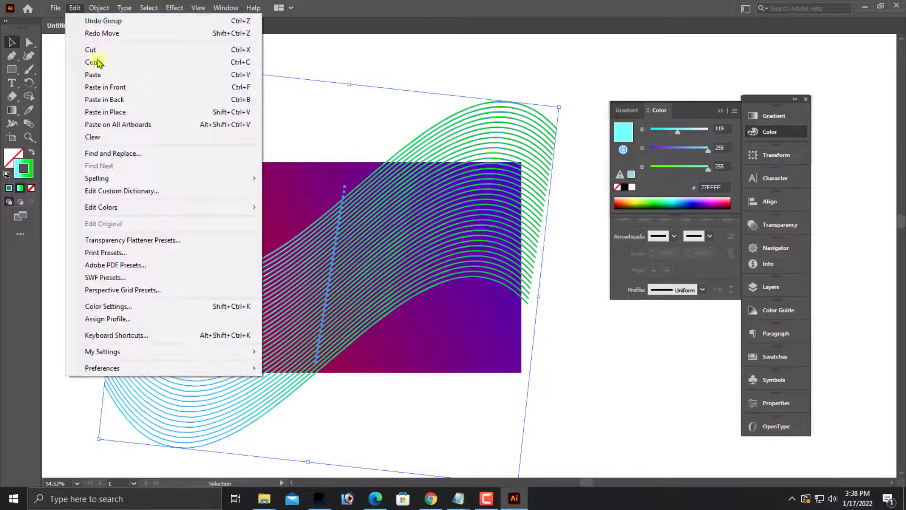
left_click(97, 95)
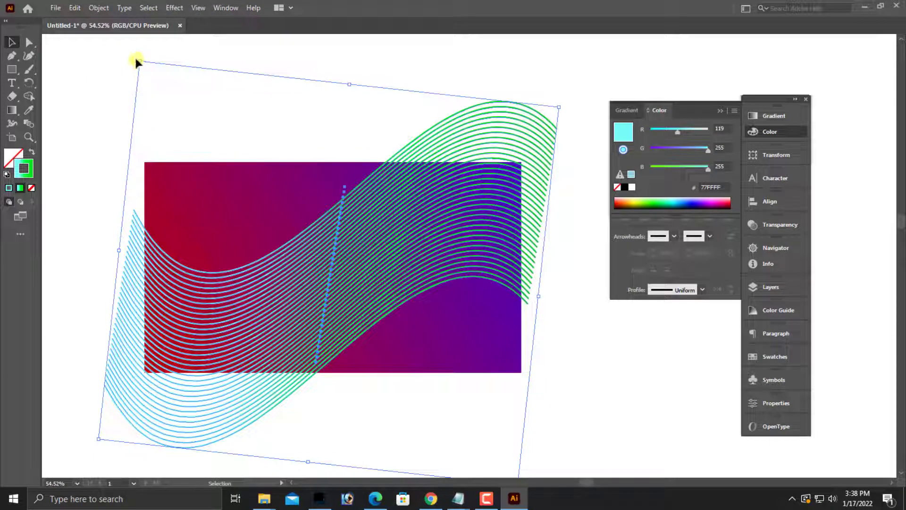
Rotate the duplicate wave so it crosses the original over the rectangle, with its green end at the upper left, and nudge it slightly up and left.
left_click_drag(135, 57, 347, 334)
left_click(342, 405)
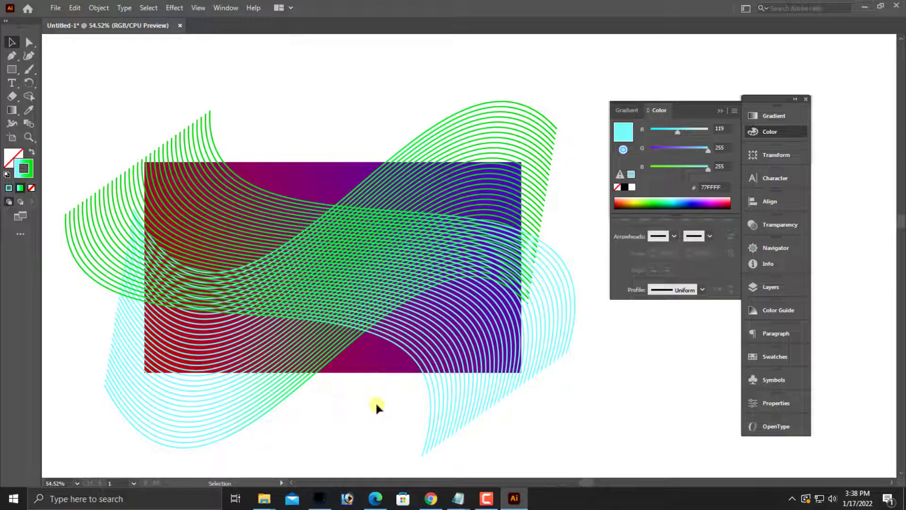
left_click(479, 384)
mouse_move(461, 375)
left_mouse_down()
mouse_move(466, 362)
mouse_move(484, 364)
mouse_move(471, 368)
left_mouse_up()
left_click(362, 421)
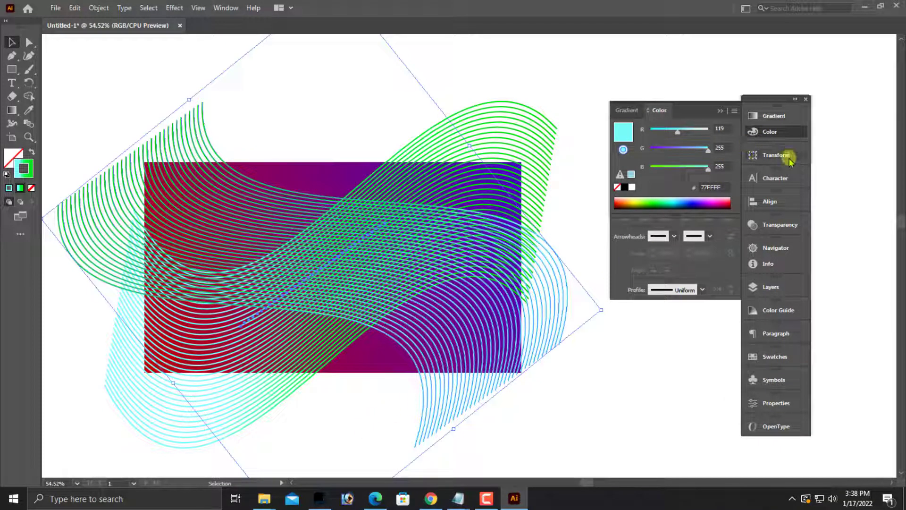
Set the rotated wave's blend mode to Screen.
left_click(783, 224)
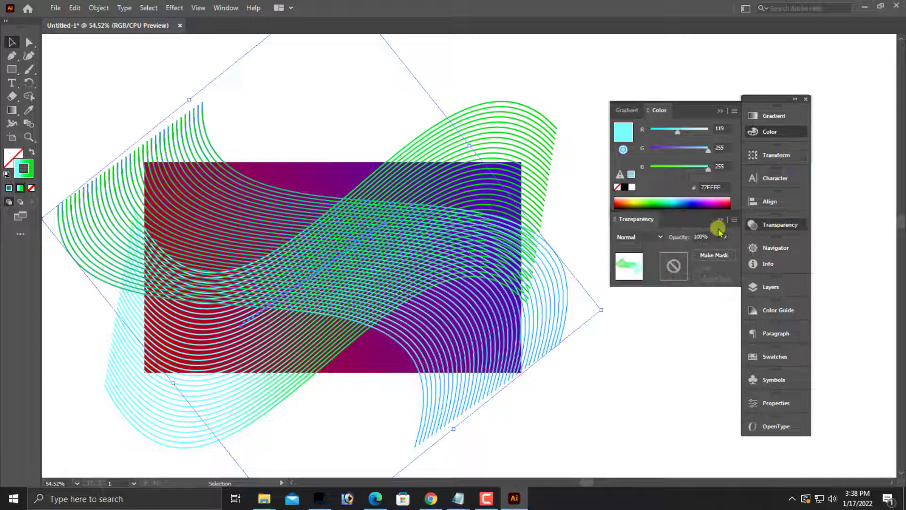
left_click(642, 236)
left_click(643, 329)
left_click(584, 347)
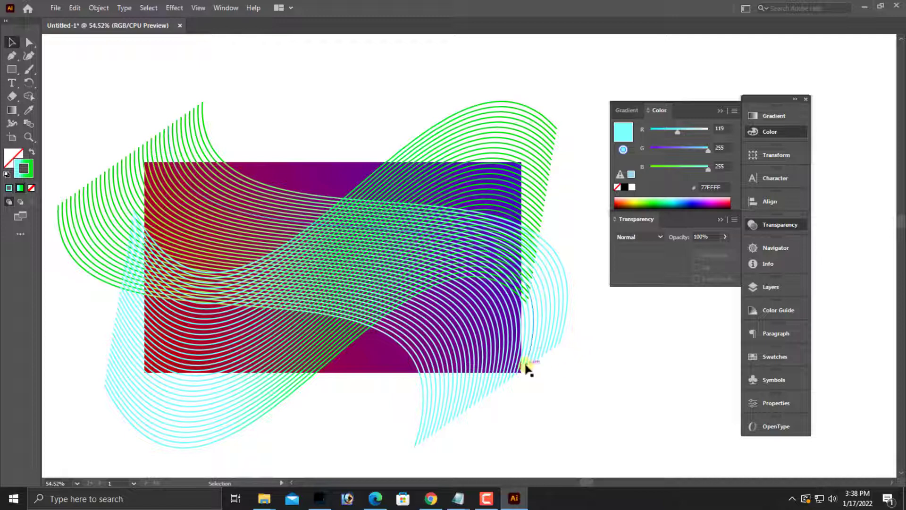
Set the original wave's blend mode to Color Dodge.
left_click(306, 365)
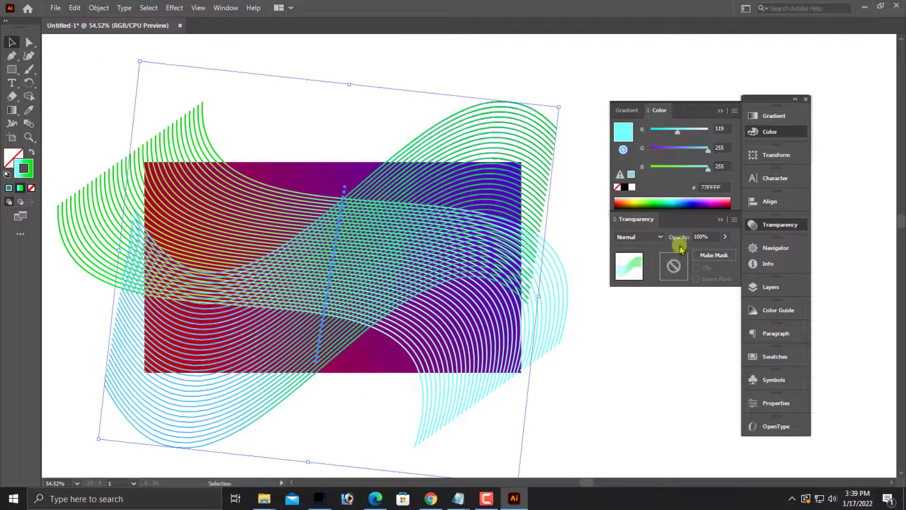
left_click(652, 236)
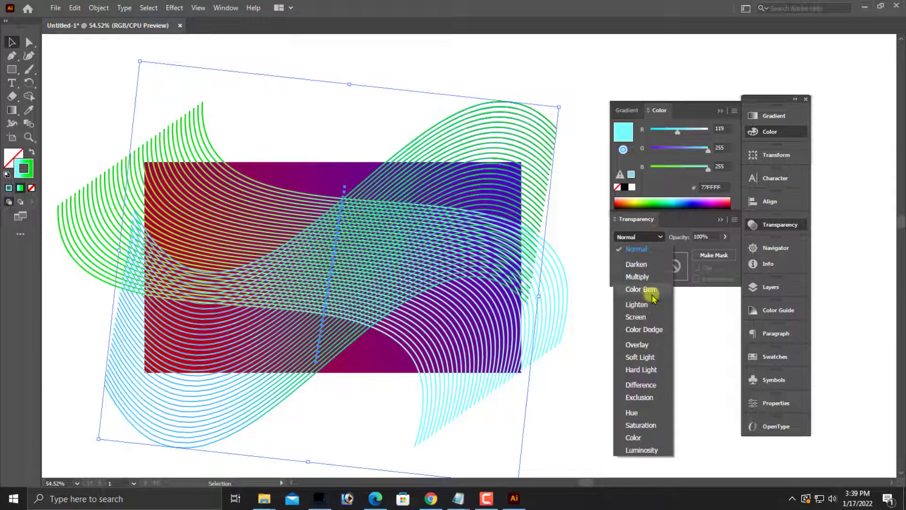
left_click(647, 329)
left_click(680, 380)
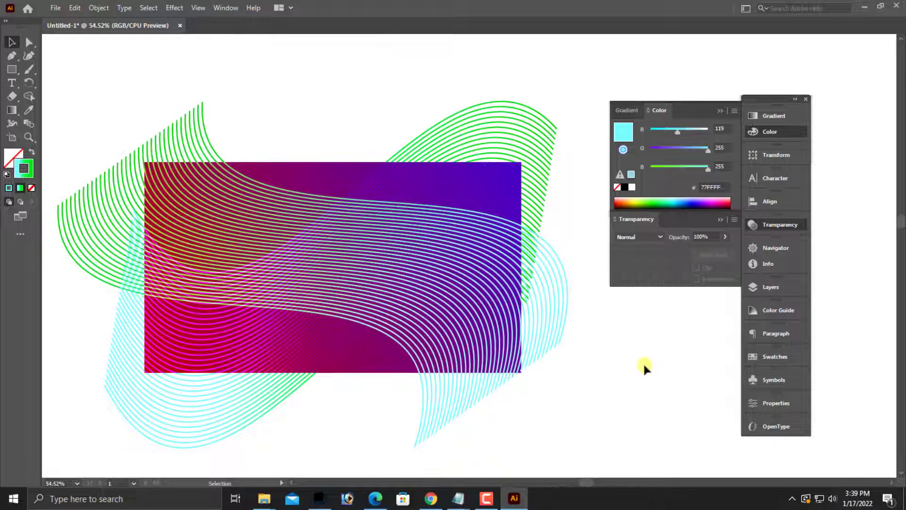
Change the rotated wave's blend mode to Lighten.
left_click(526, 344)
left_click(652, 237)
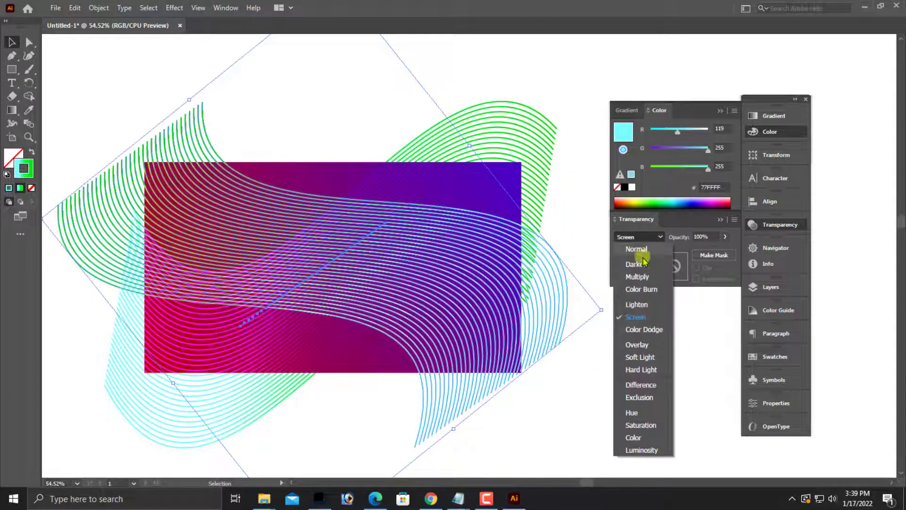
left_click(647, 305)
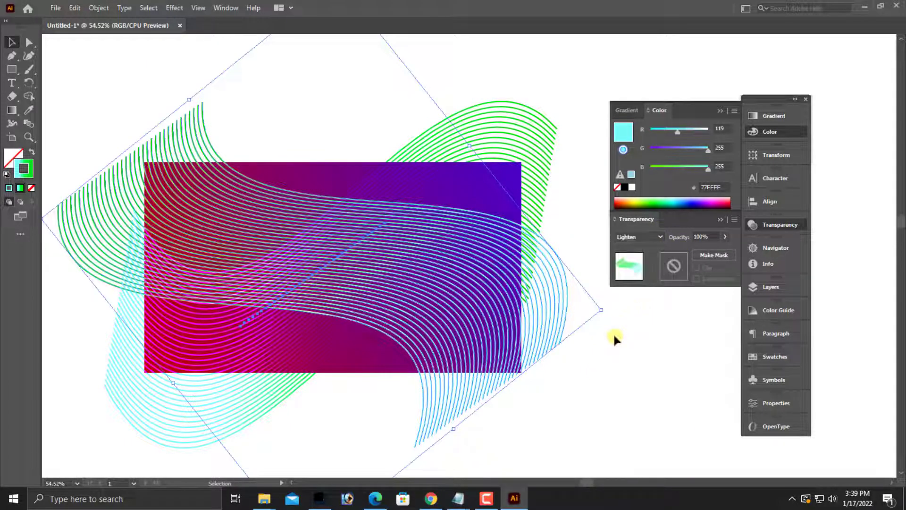
Try the Color Burn and Overlay blend modes on the rotated wave, undoing each one.
left_click(648, 237)
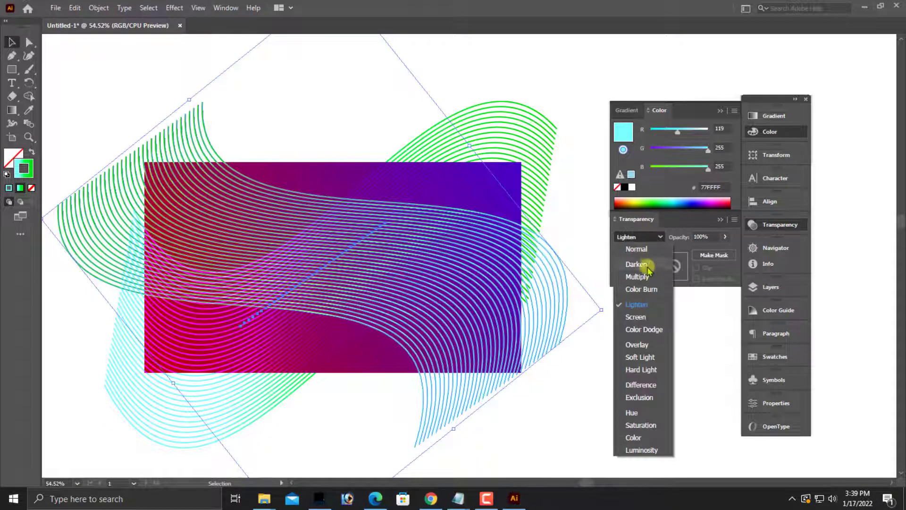
left_click(647, 290)
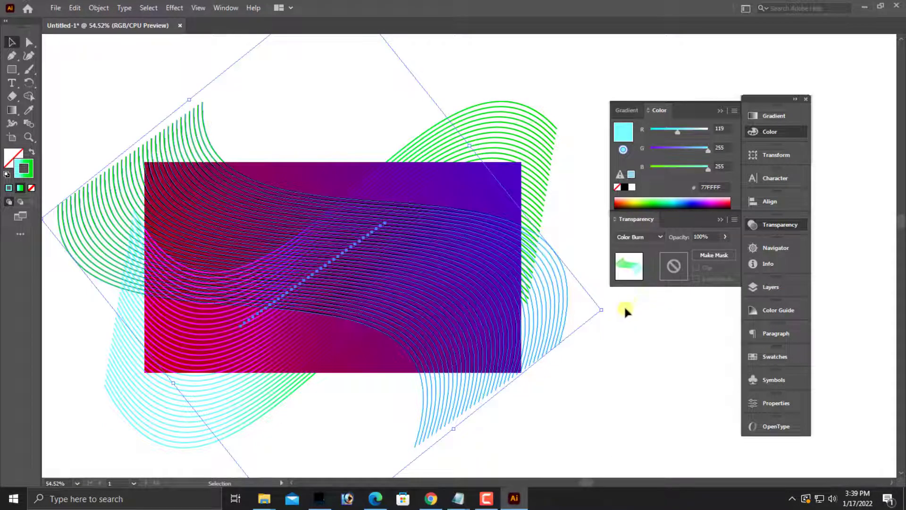
left_click(623, 306)
key("ctrl+z")
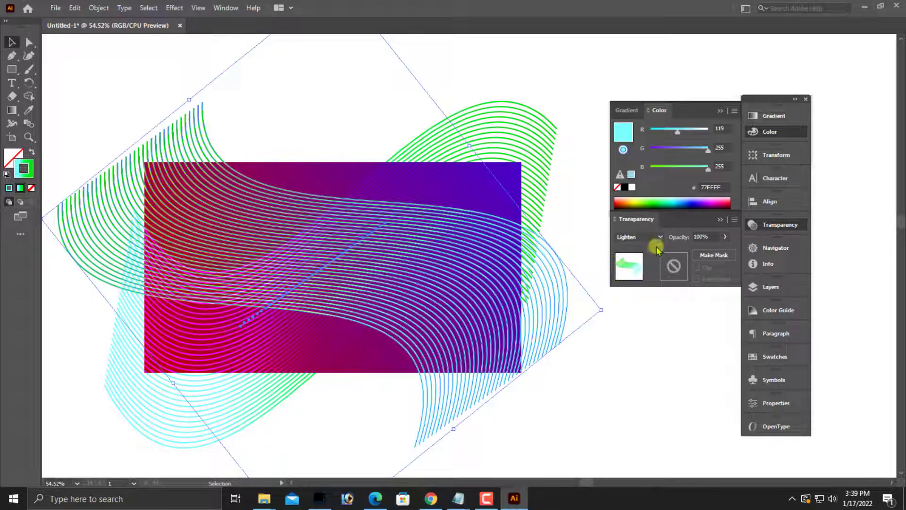
left_click(655, 238)
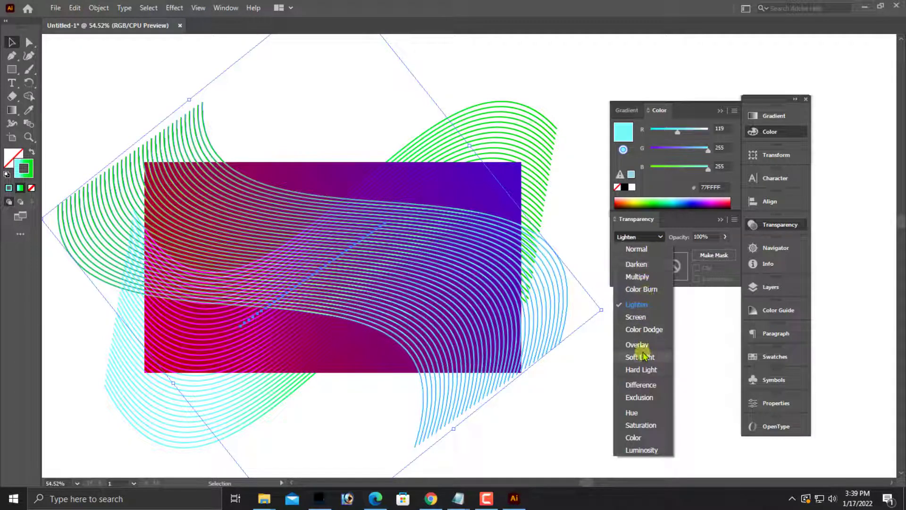
left_click(643, 345)
key("ctrl+z")
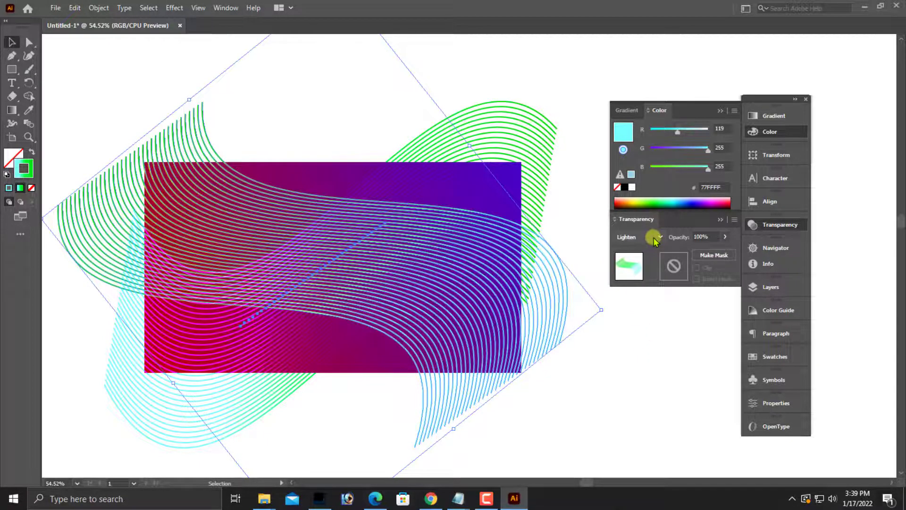
Set the rotated wave's blend mode to Soft Light.
left_click(651, 237)
left_click(641, 357)
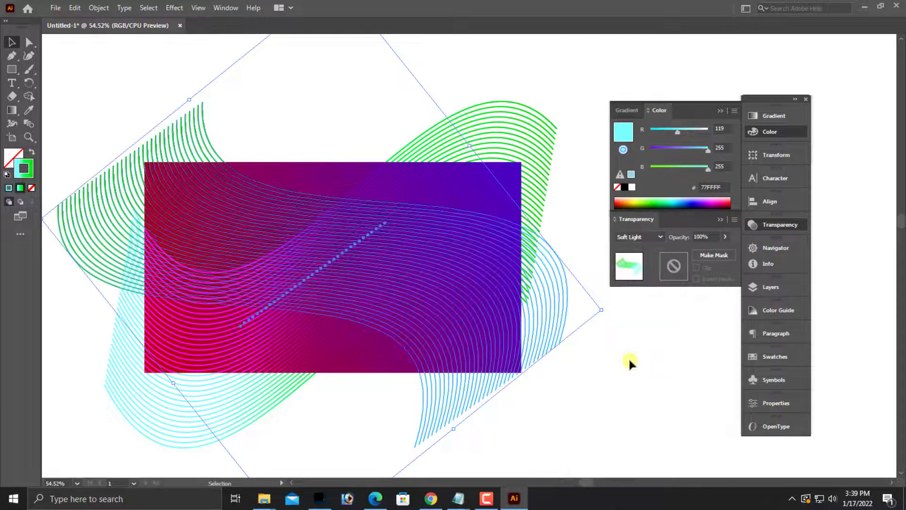
left_click(628, 356)
Reselect the rotated wave and change its blend mode to Color Burn.
left_click(552, 160)
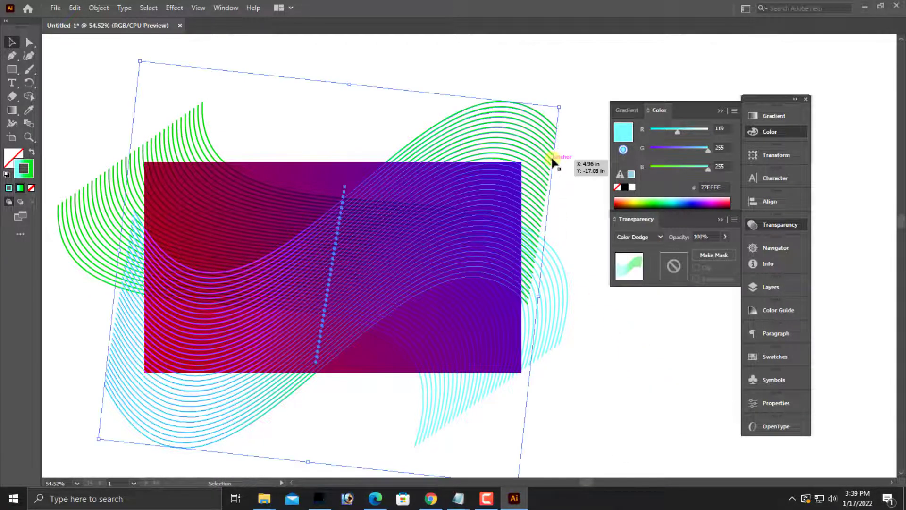
left_click(557, 333)
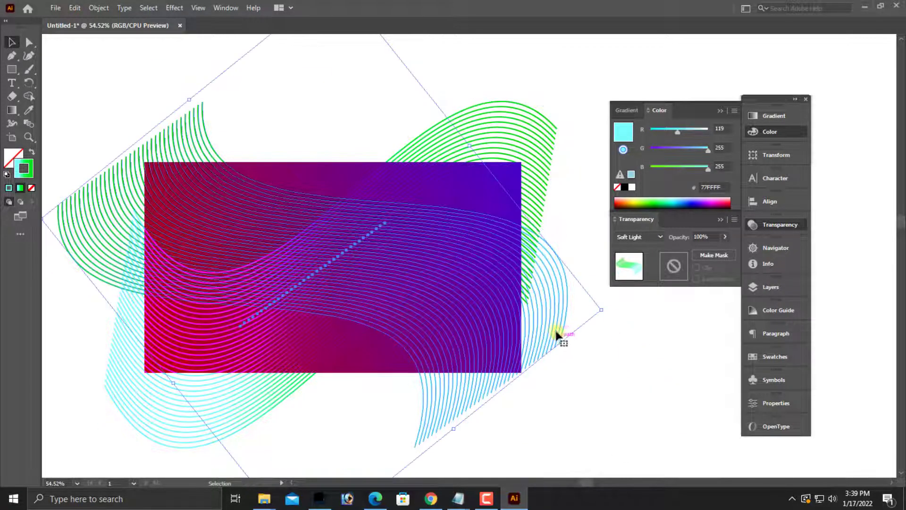
left_click(638, 236)
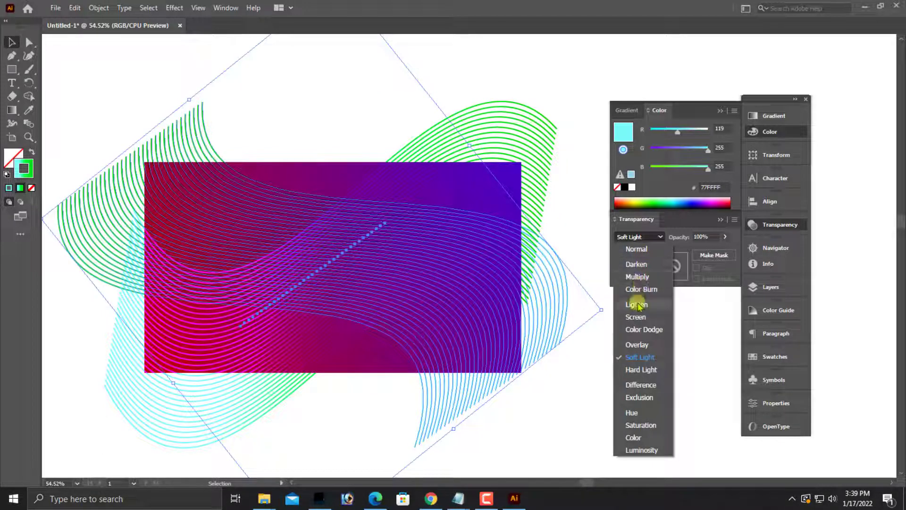
left_click(639, 289)
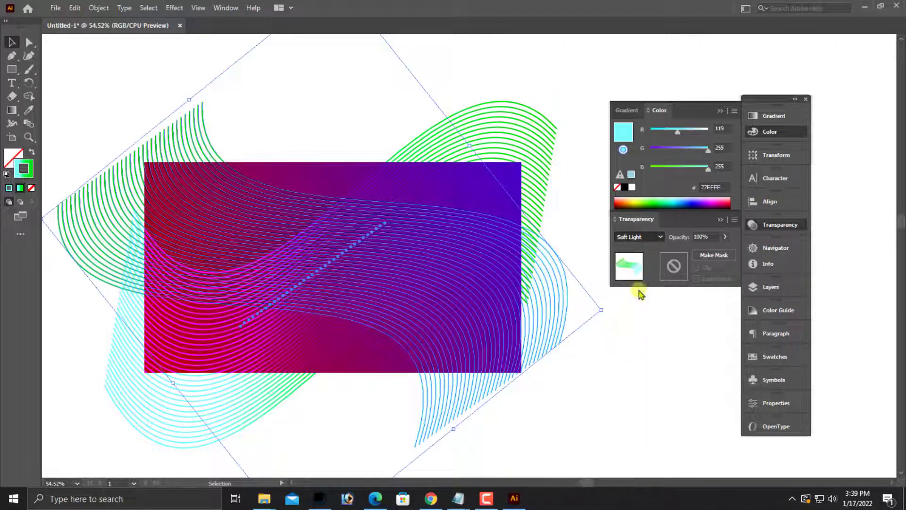
Set the rotated wave's blend mode to Color Dodge and deselect it.
left_click(658, 237)
left_click(655, 331)
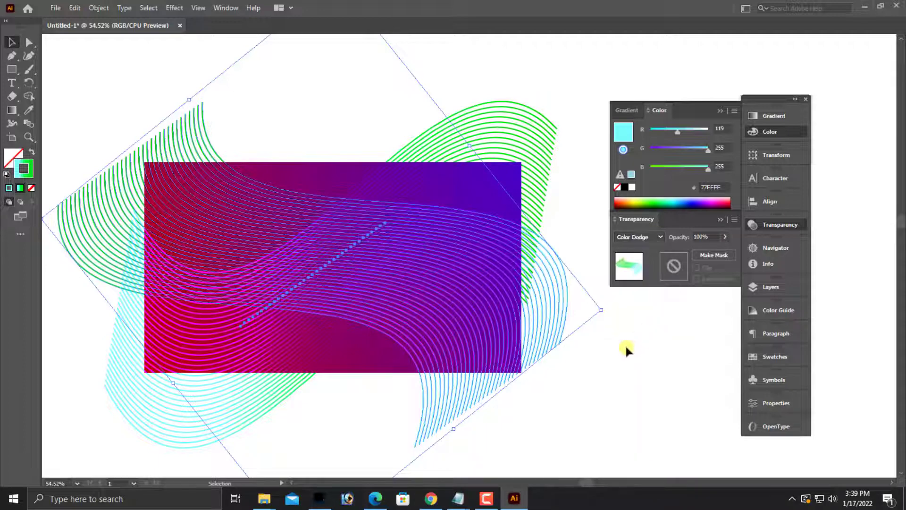
left_click(625, 344)
key("ctrl+minus")
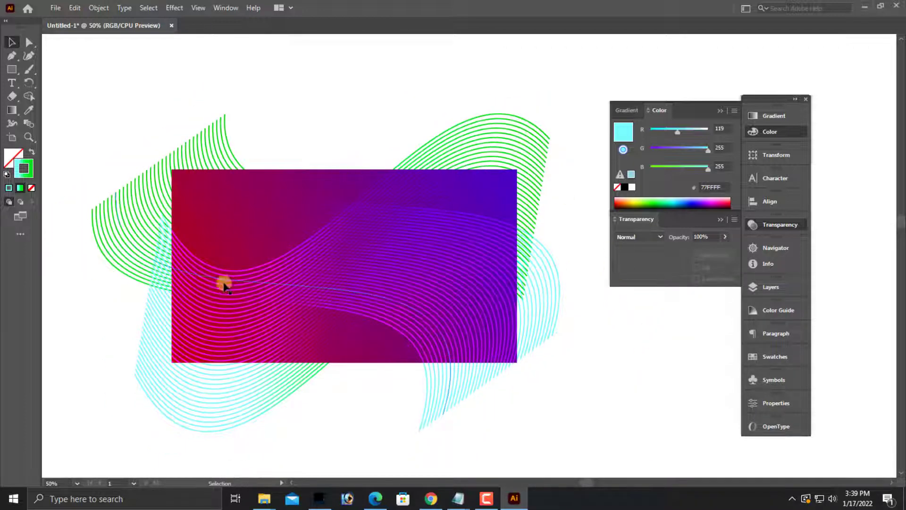
Examine how the two waves blend over the gradient rectangle, selecting and deselecting each wave to compare their lines.
left_click_drag(141, 161, 742, 429)
left_click_drag(591, 376, 611, 397)
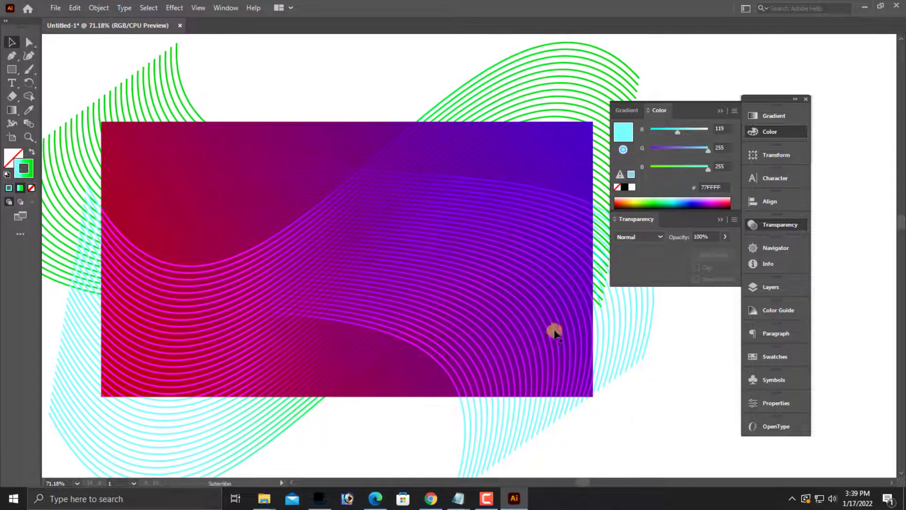
key("ctrl+minus")
key("ctrl+minus")
left_click(298, 197)
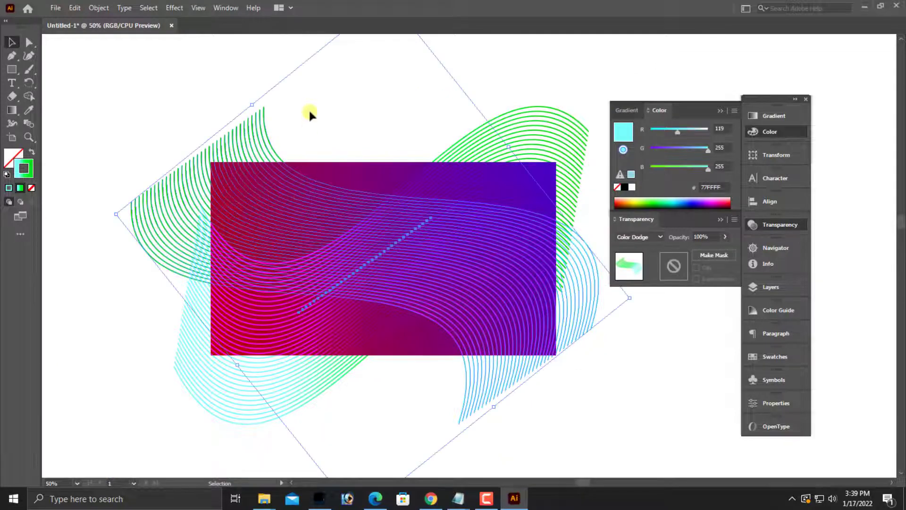
left_click(309, 112)
left_click(254, 145)
left_click(305, 121)
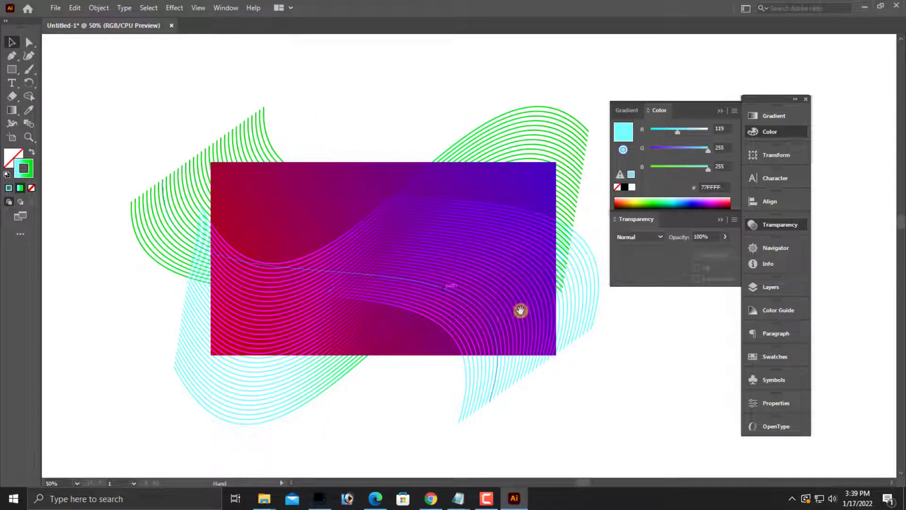
left_click_drag(524, 319, 470, 321)
left_click(465, 288)
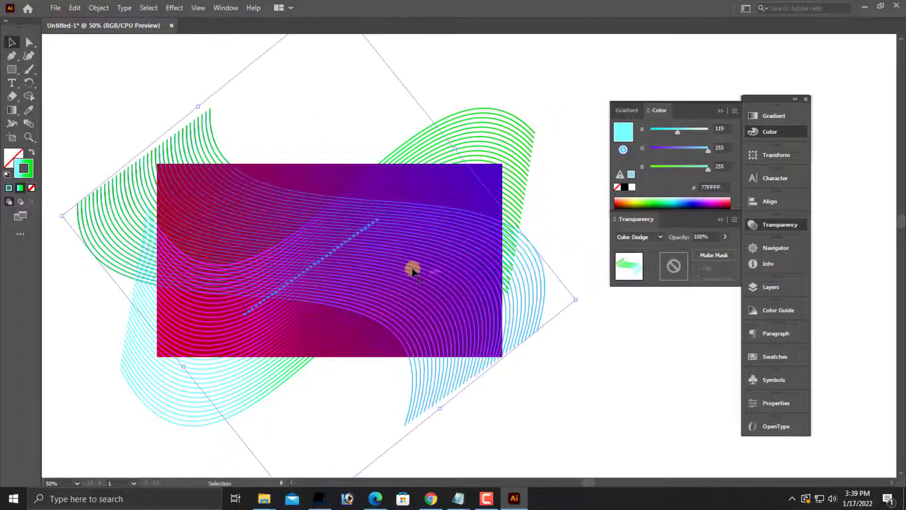
left_click(306, 150)
left_click_drag(91, 143, 580, 353)
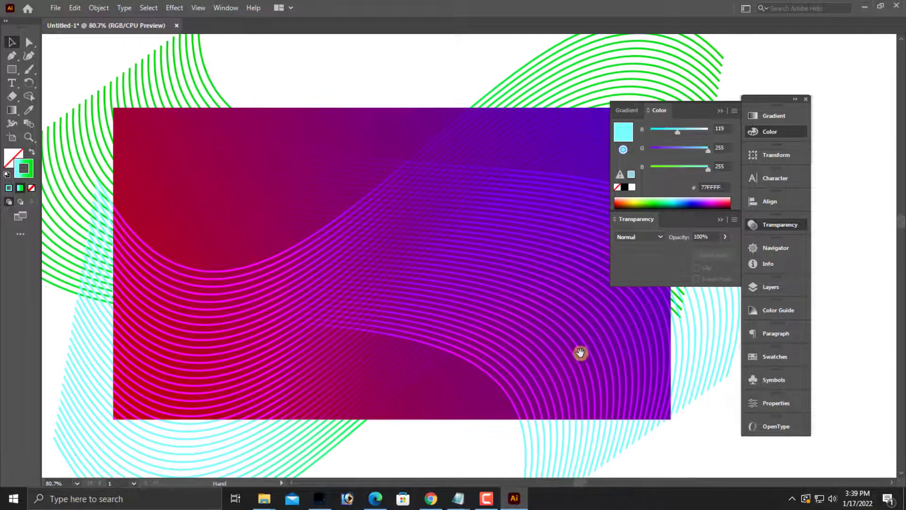
left_click(364, 210)
key("ctrl+minus")
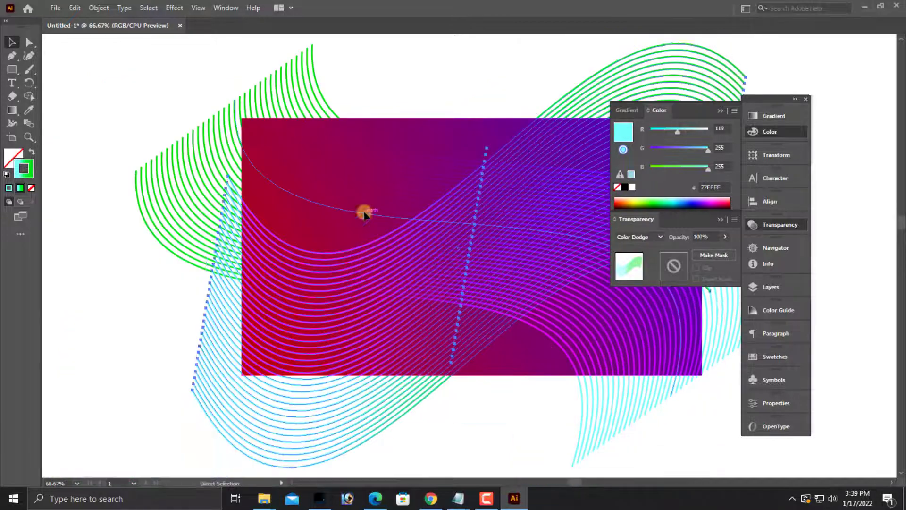
left_click_drag(509, 263, 337, 261)
left_click(617, 358)
left_click_drag(553, 332, 584, 343)
left_click(586, 342)
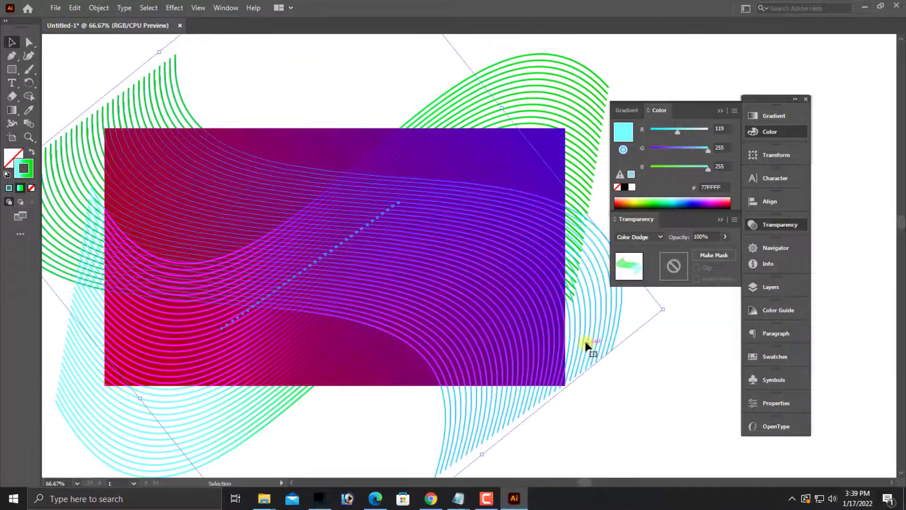
left_click(645, 364)
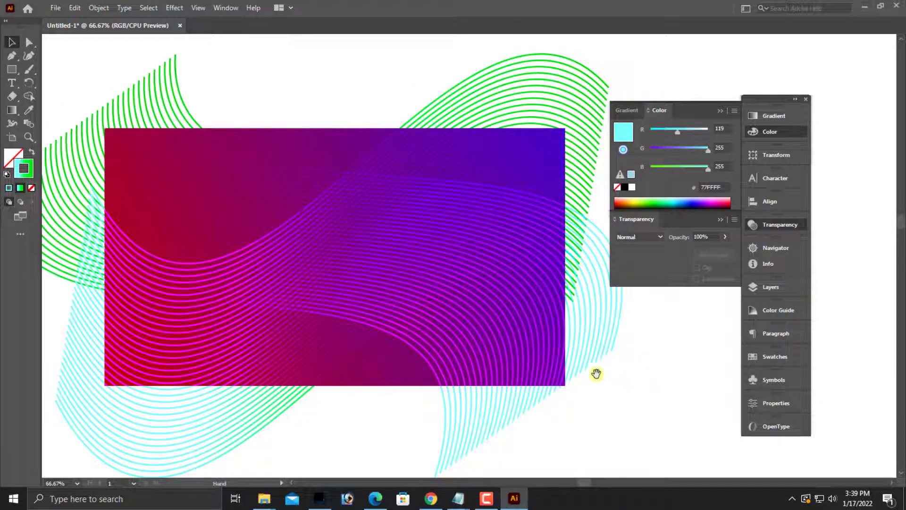
left_click_drag(597, 373, 602, 392)
Move the middle green stop of the rotated wave's stroke gradient to about 65%.
left_click(557, 373)
left_click_drag(332, 277, 374, 294)
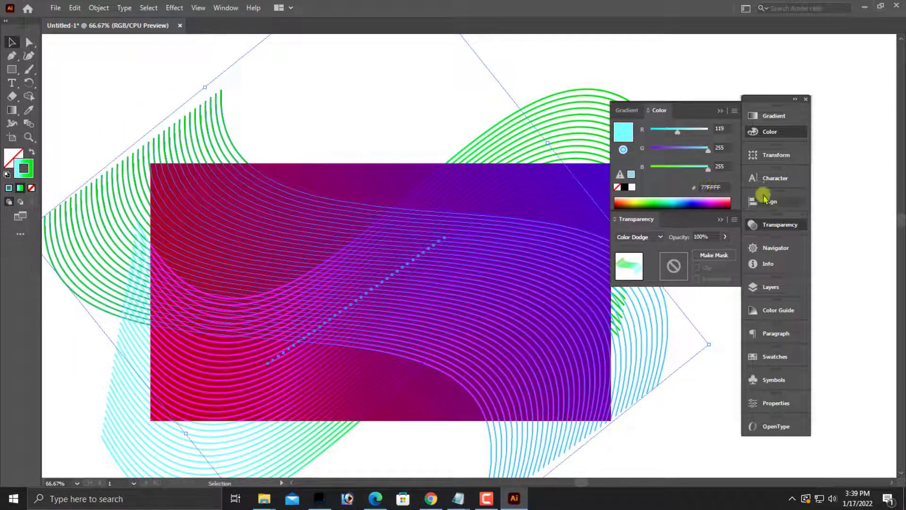
left_click(774, 116)
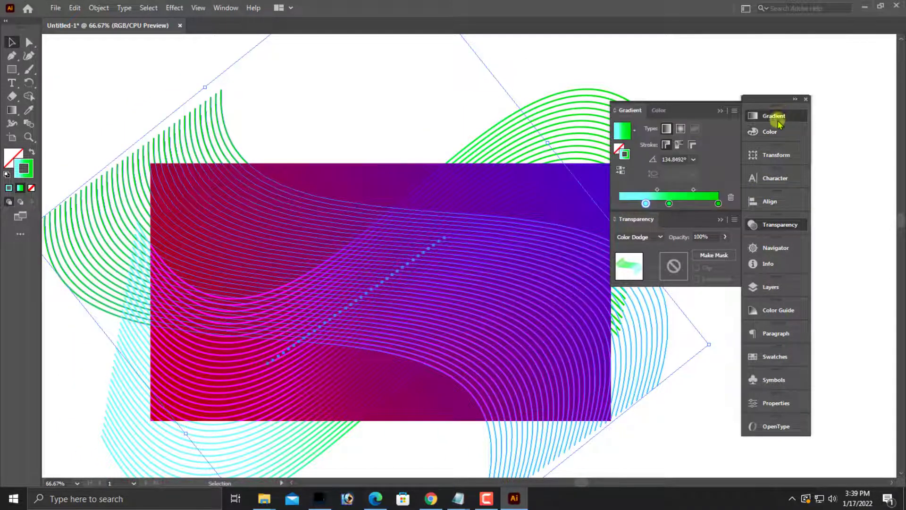
left_click(669, 203)
left_click_drag(671, 204, 684, 204)
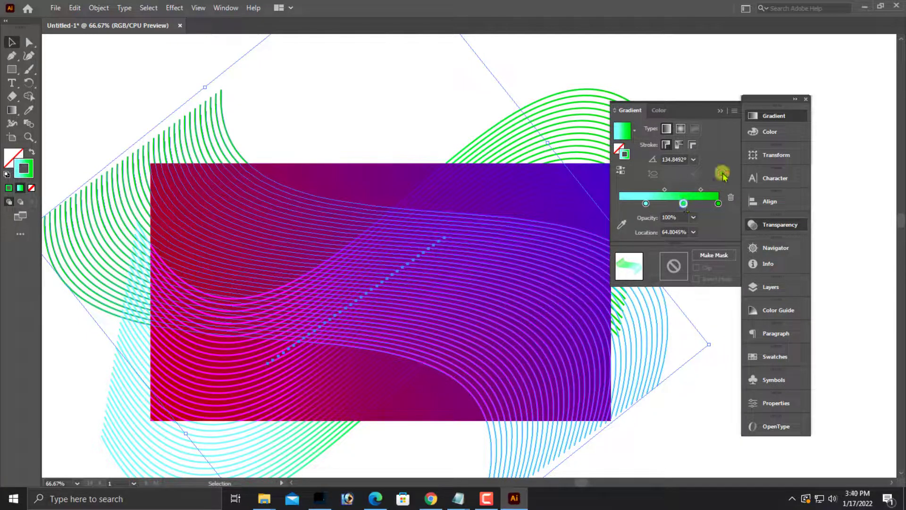
Recolor the middle gradient stop to dark green 006D18 and deselect the rotated wave.
left_click(769, 132)
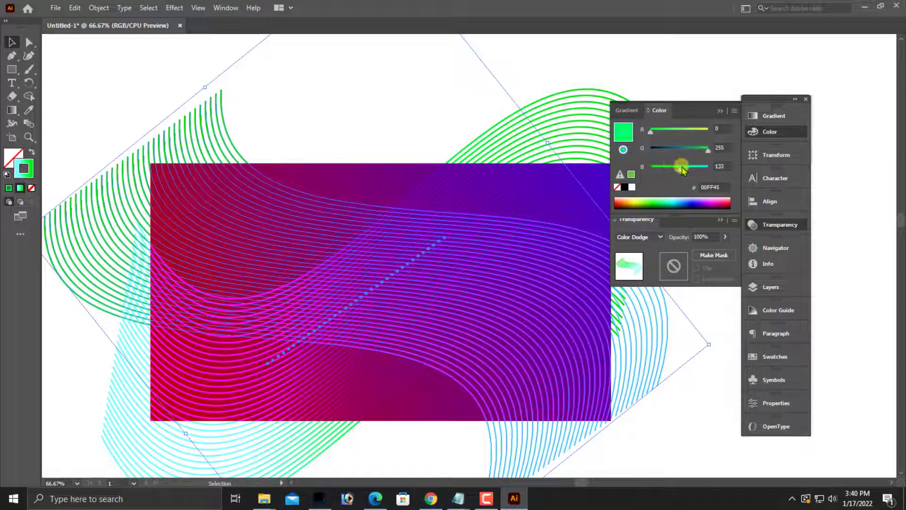
left_click_drag(683, 151, 669, 166)
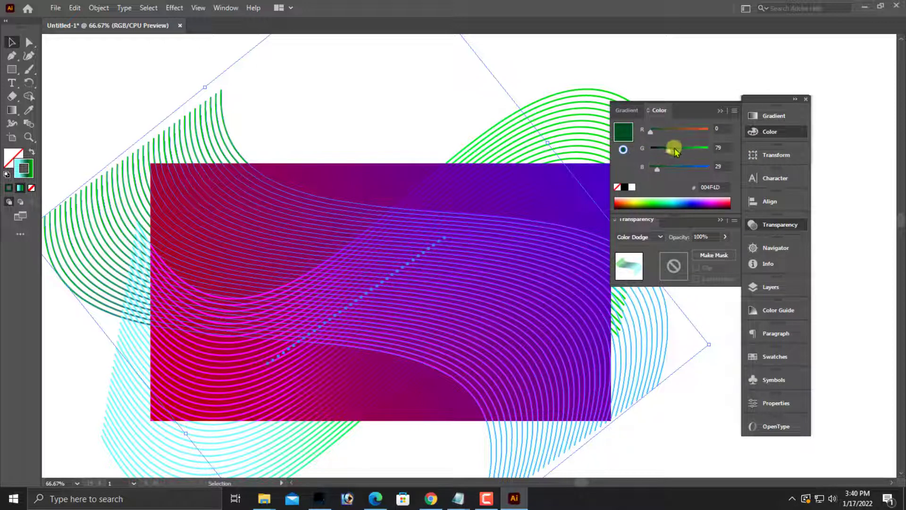
left_click(675, 149)
left_click(481, 125)
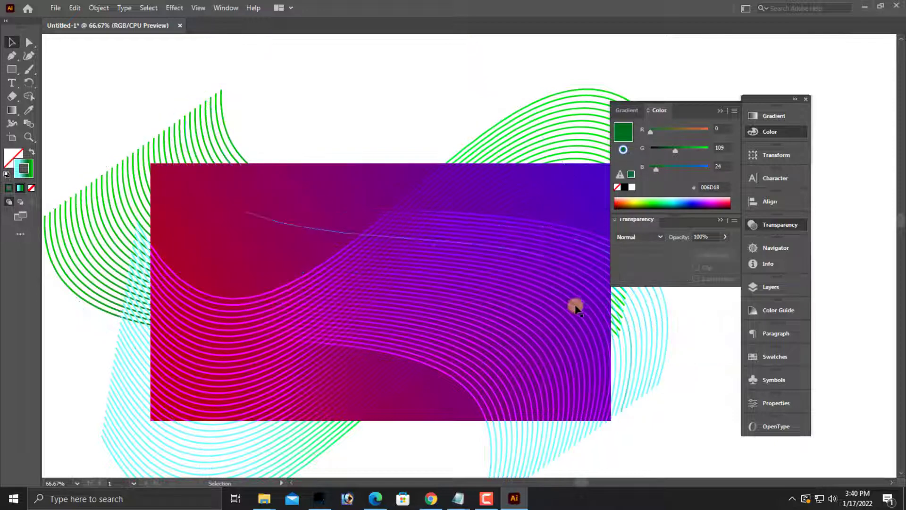
left_click_drag(616, 407, 574, 376)
Remove the middle stop from the rotated wave's stroke gradient, leaving the cyan and end stops, and select the end stop.
left_click(546, 406)
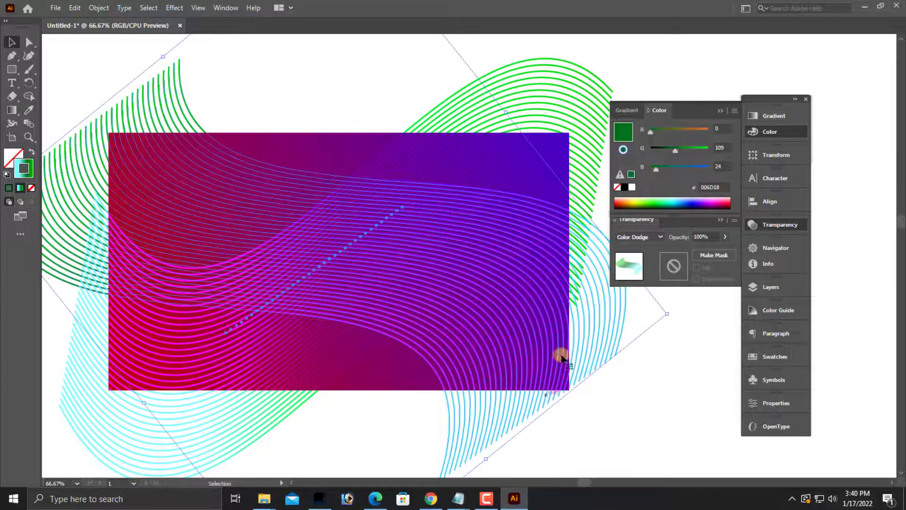
left_click(774, 117)
left_click_drag(683, 205, 719, 207)
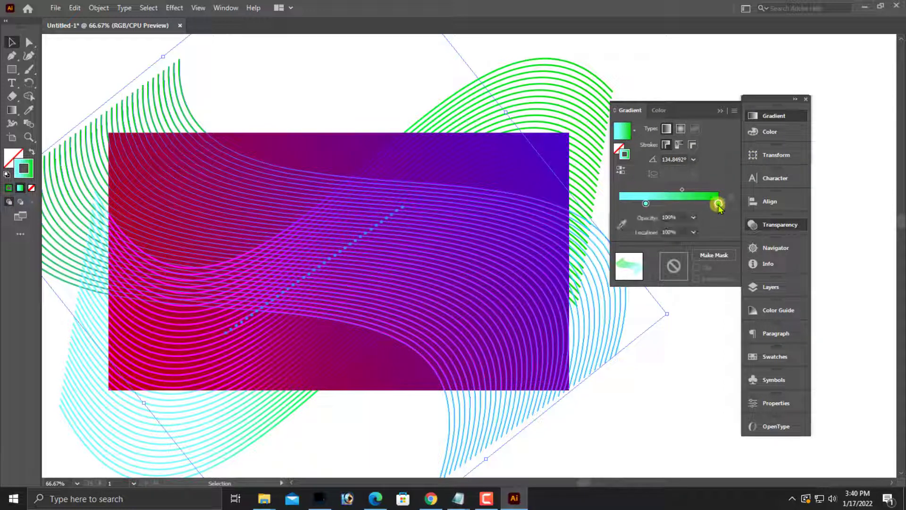
Recolor the end stop of the rotated wave's stroke gradient to dark teal 002027 and inspect the deselected artwork.
left_click(755, 136)
left_click_drag(672, 149, 654, 149)
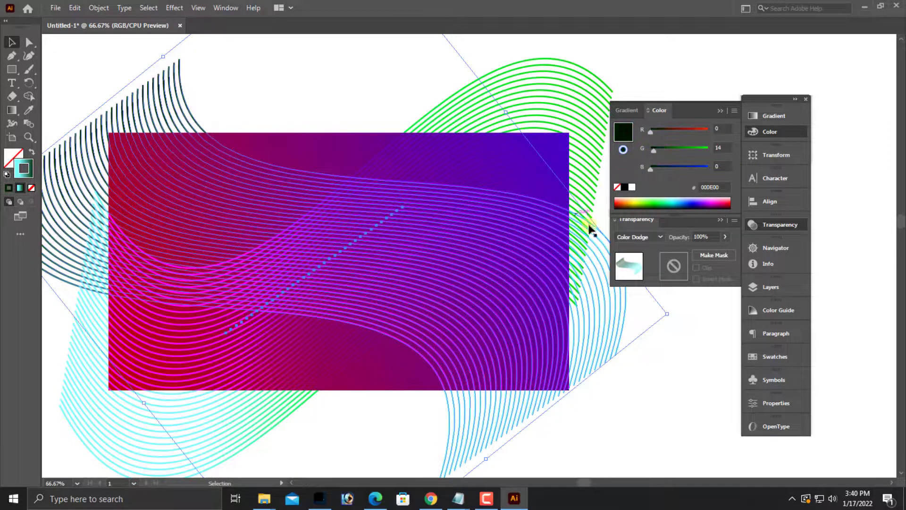
key("space")
mouse_move(666, 151)
left_mouse_down()
mouse_move(675, 149)
mouse_move(657, 149)
left_mouse_up()
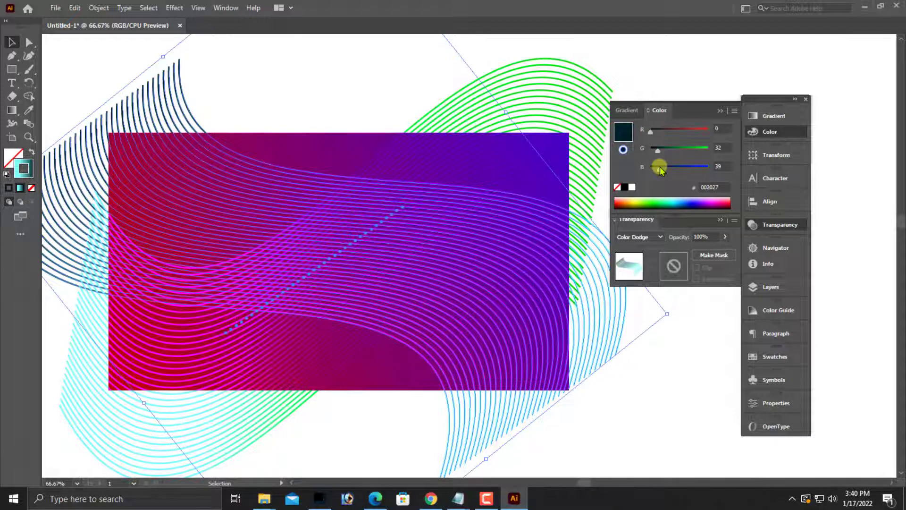
left_click(644, 344)
key("ctrl+minus")
key("ctrl+minus")
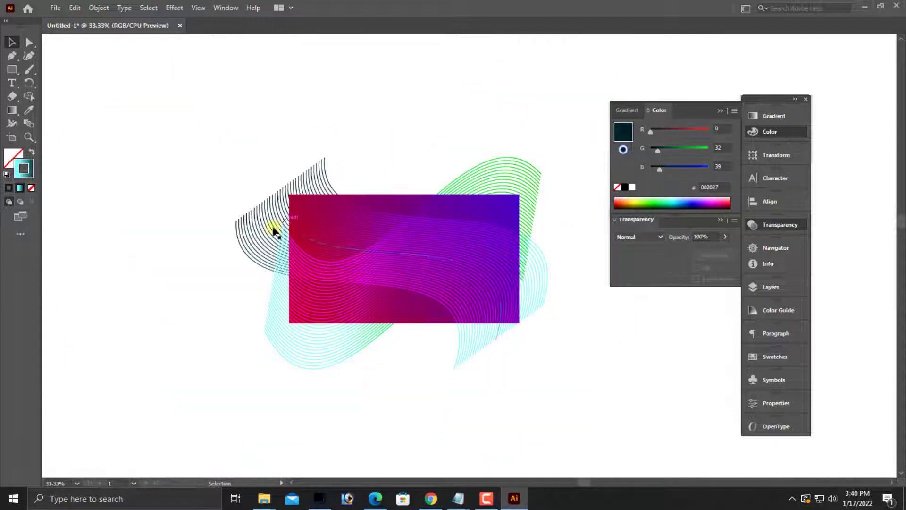
left_click_drag(186, 134, 608, 390)
key("ctrl+plus")
key("ctrl+plus")
left_click(185, 320)
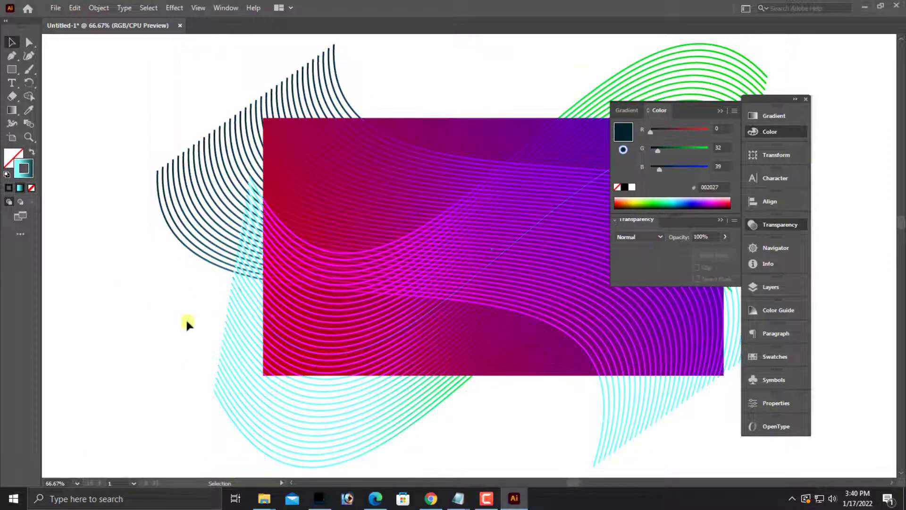
Shift the midpoint between the cyan and dark teal stops of the rotated wave's gradient to about 19.5%.
left_click(356, 178)
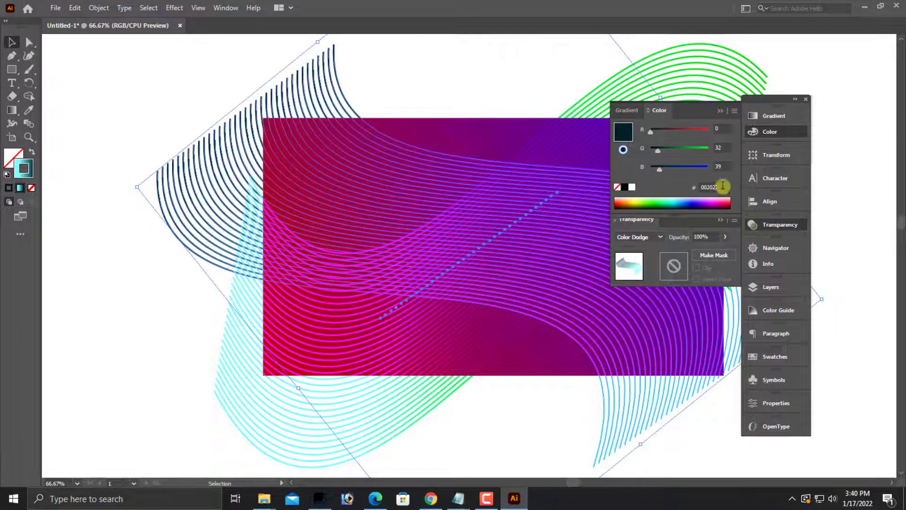
left_click(770, 116)
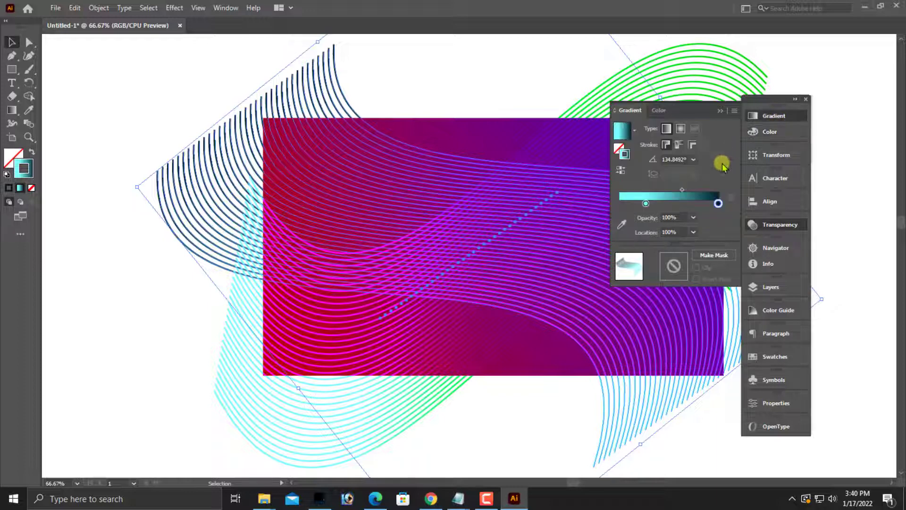
left_click(769, 132)
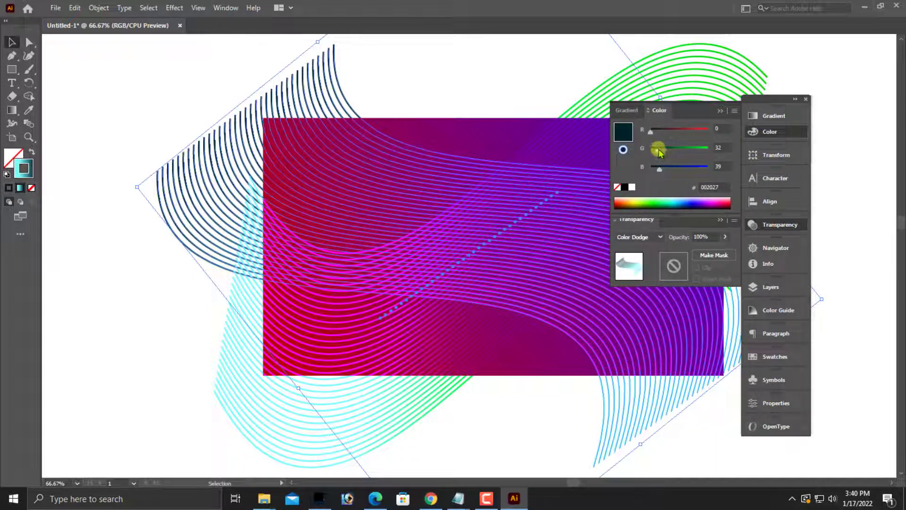
left_click(766, 118)
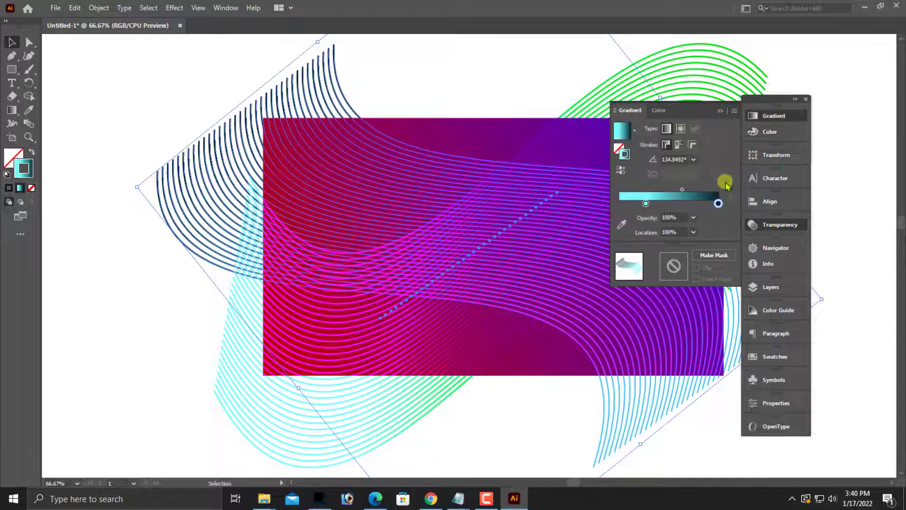
left_click_drag(685, 191, 662, 196)
left_click(141, 339)
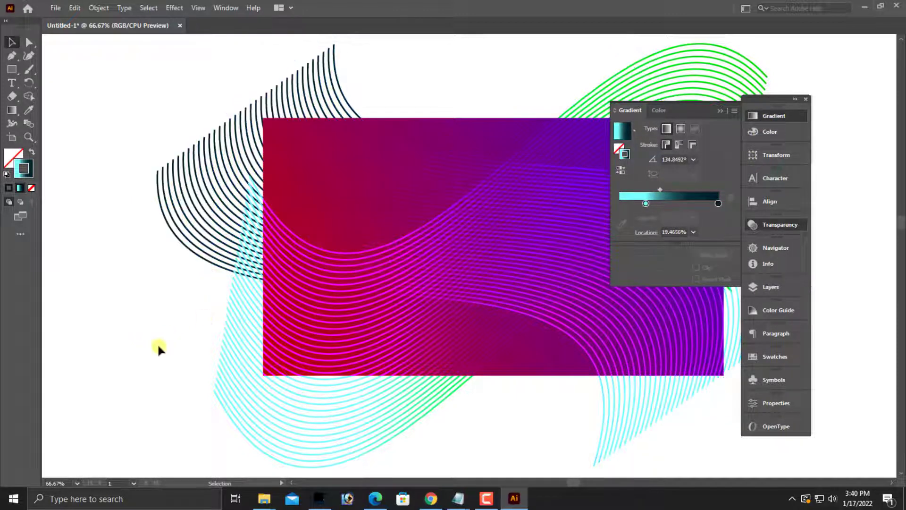
Reselect the rotated wave, set its stroke gradient's midpoint to about 72%, and check the blended lines.
key("a")
left_click(475, 292)
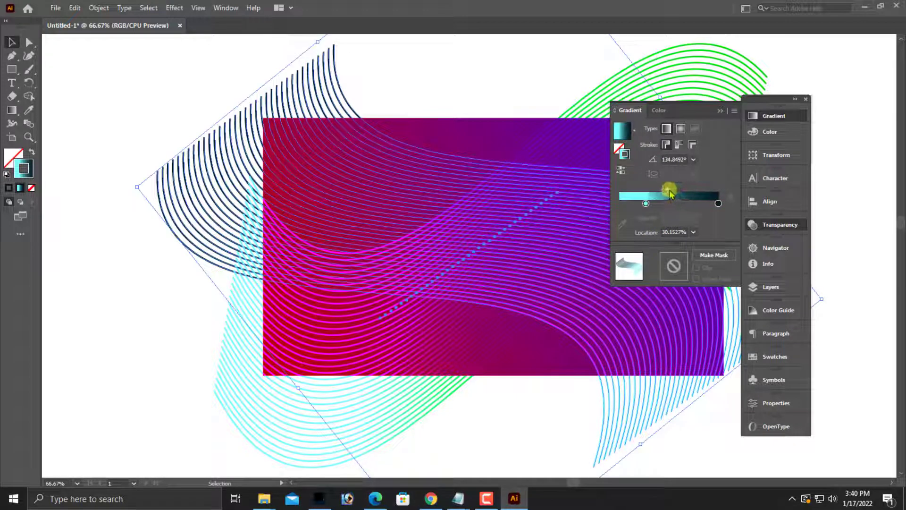
left_click_drag(669, 192, 698, 189)
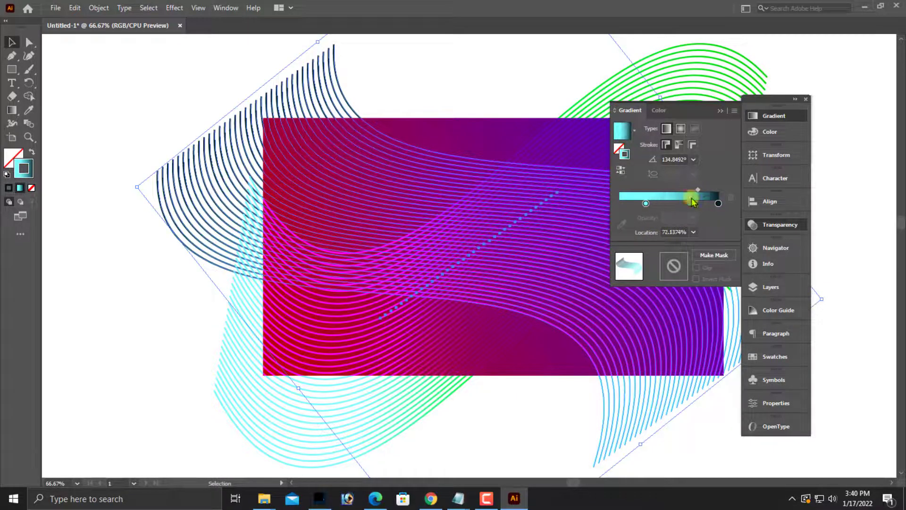
left_click(143, 398)
left_click_drag(516, 355, 425, 314)
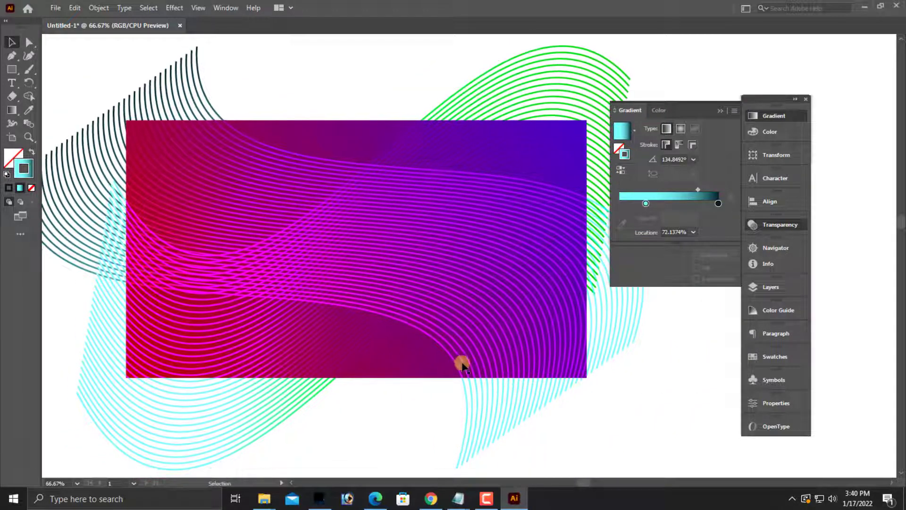
left_click(494, 421)
key("ctrl+minus")
left_click_drag(486, 383, 347, 382)
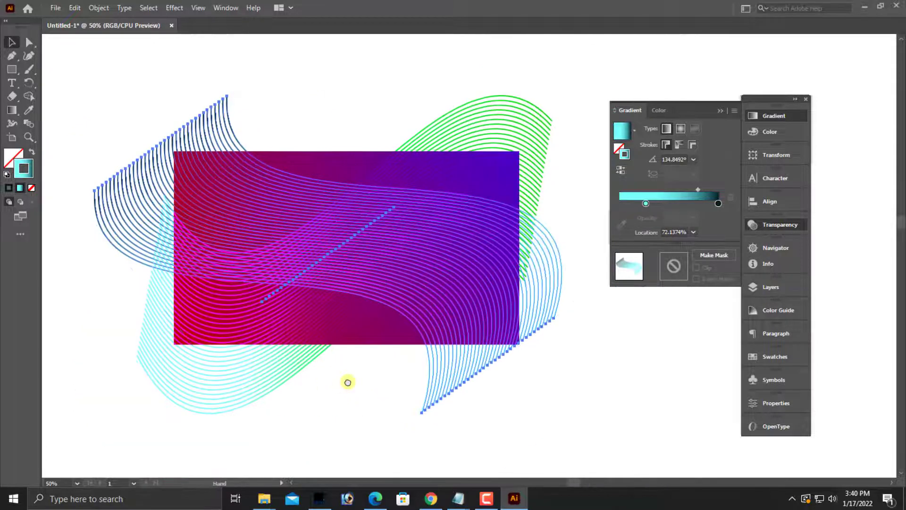
left_click(310, 421)
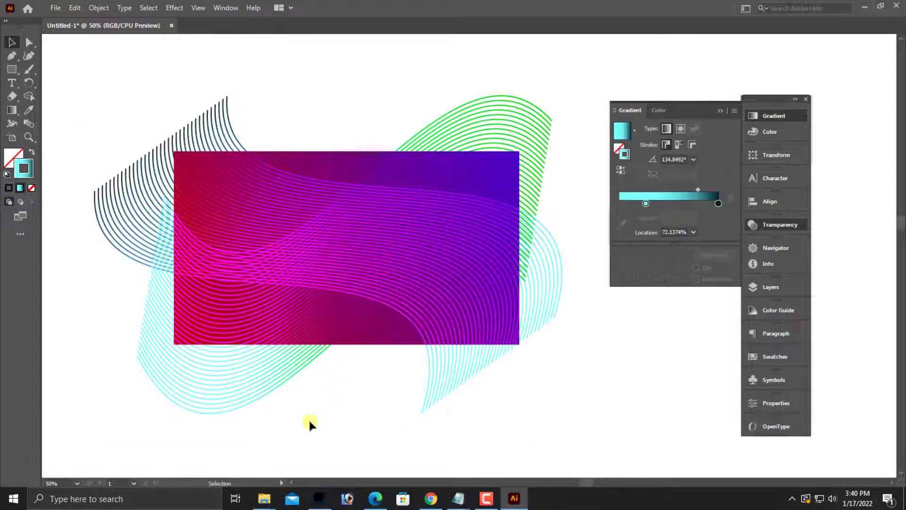
Bring the red-to-blue gradient rectangle to the front, send it to the back behind the waves, and deselect it.
left_click(331, 151)
left_click(325, 125)
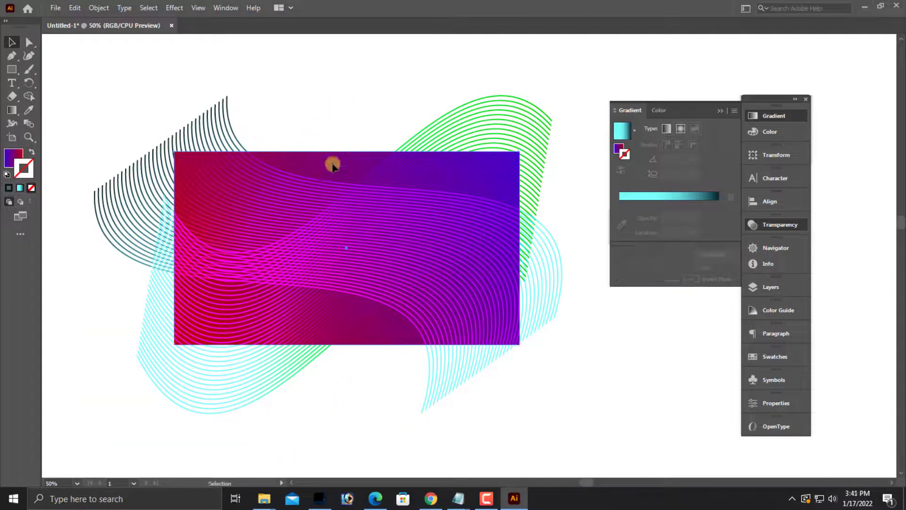
left_click(332, 161)
key("ctrl+shift+]")
key("ctrl+shift+[")
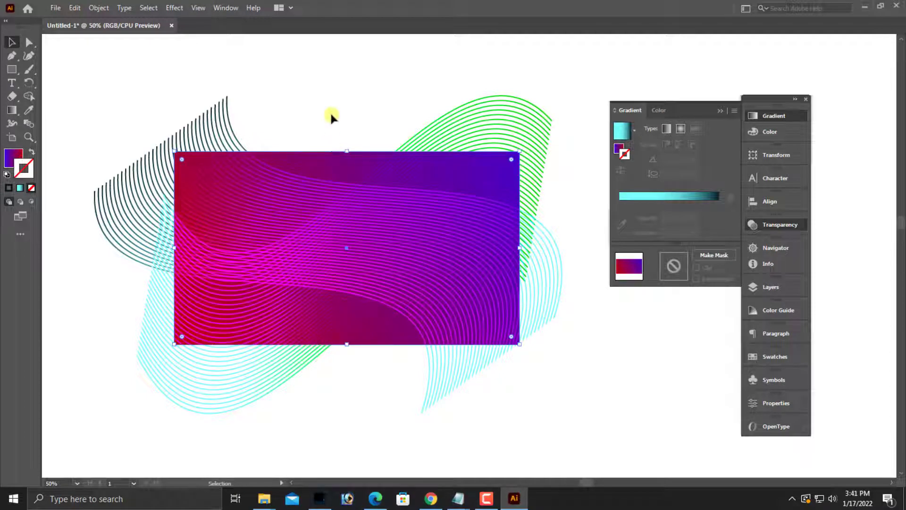
left_click(331, 114)
scroll(359, 180, "up", 1)
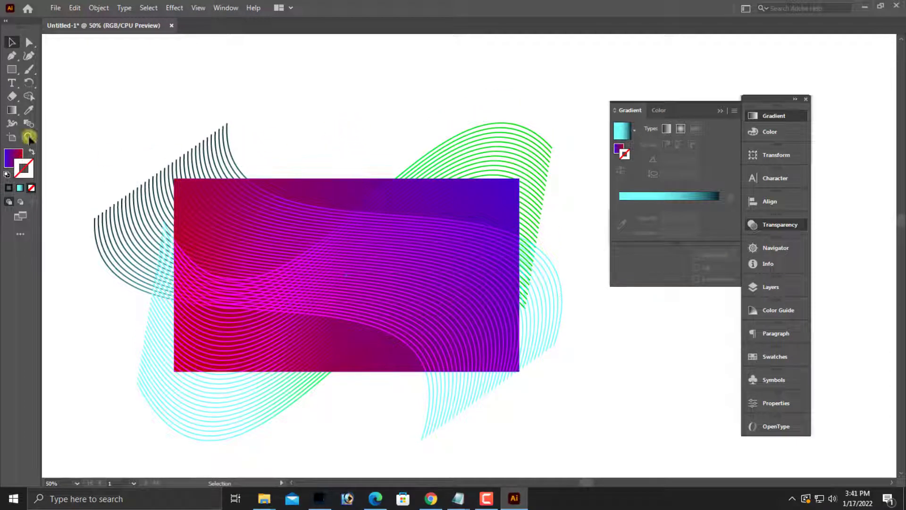
Draw a circle with the Ellipse tool in the empty area above the red-to-blue gradient rectangle.
right_click(12, 69)
left_click(46, 84)
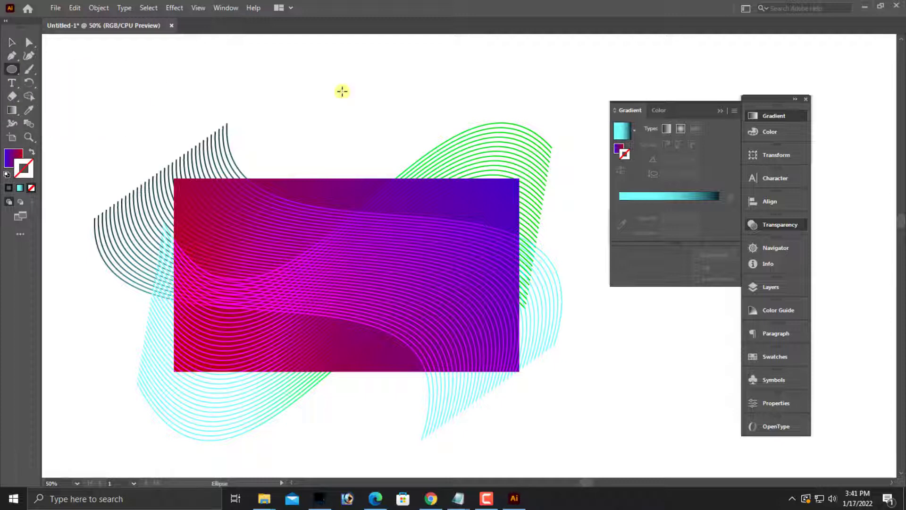
scroll(339, 101, "up", 2)
mouse_move(328, 81)
left_mouse_down()
mouse_move(368, 109)
mouse_move(371, 124)
left_mouse_up()
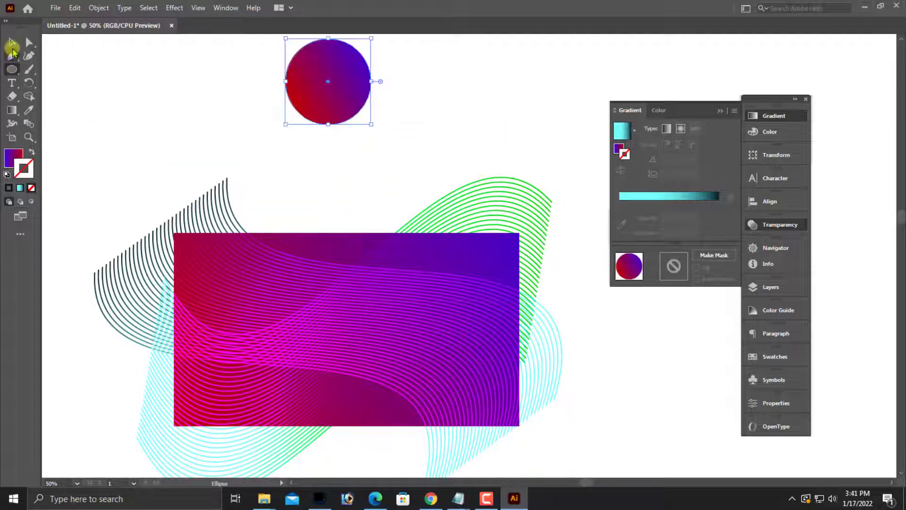
Fill the circle with the cyan-to-dark-teal radial gradient and remove its stroke.
left_click(11, 42)
scroll(431, 194, "up", 1)
left_click(680, 129)
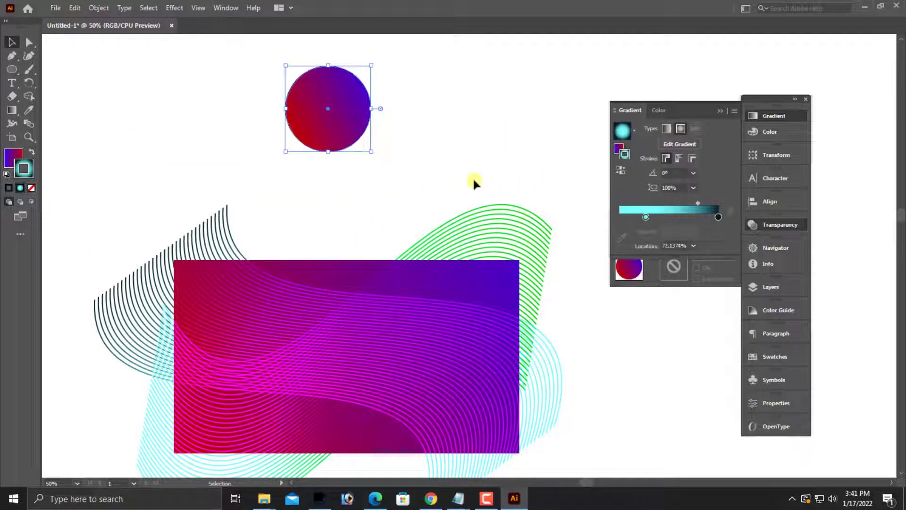
left_click(32, 153)
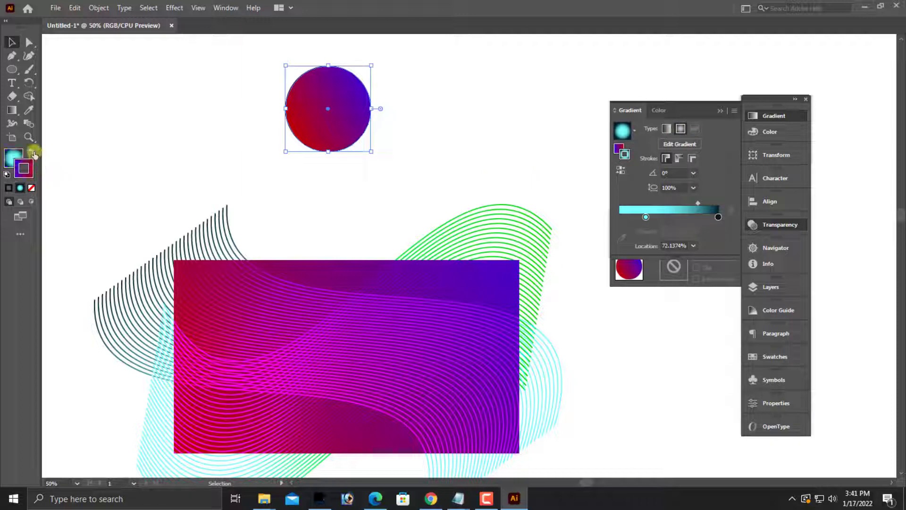
left_click(31, 189)
Move the circle over the rectangle's upper-left corner and enlarge it.
left_click(256, 187)
mouse_move(329, 119)
left_mouse_down()
mouse_move(304, 251)
mouse_move(204, 298)
left_mouse_up()
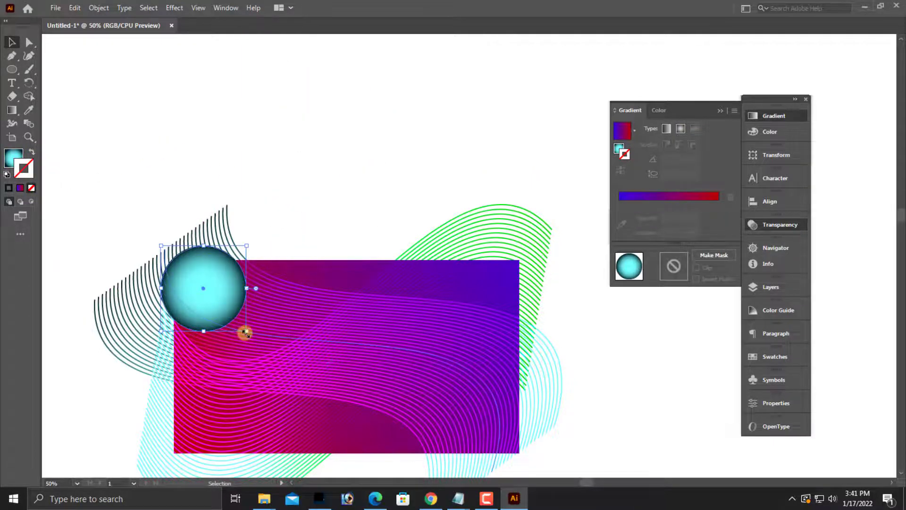
left_click_drag(247, 331, 252, 310)
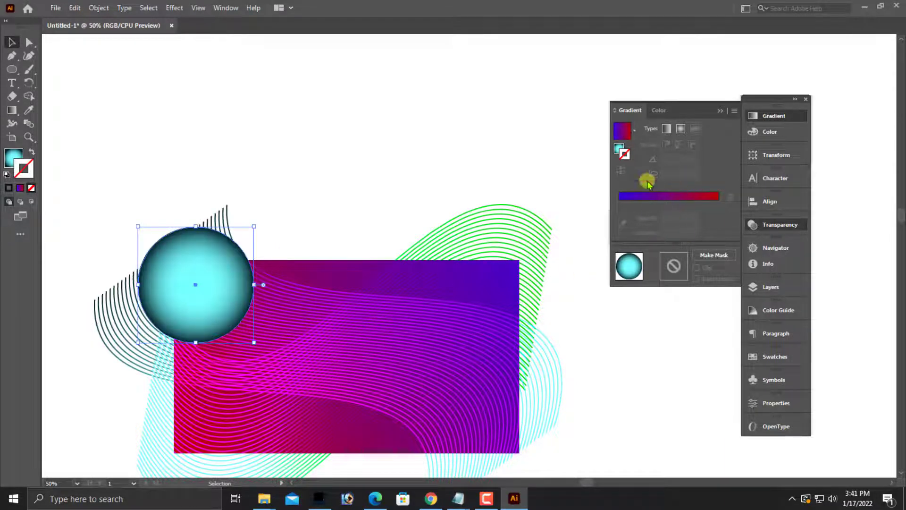
Set the circle's blending mode to Color Dodge and check the deselected result up close.
left_click(621, 152)
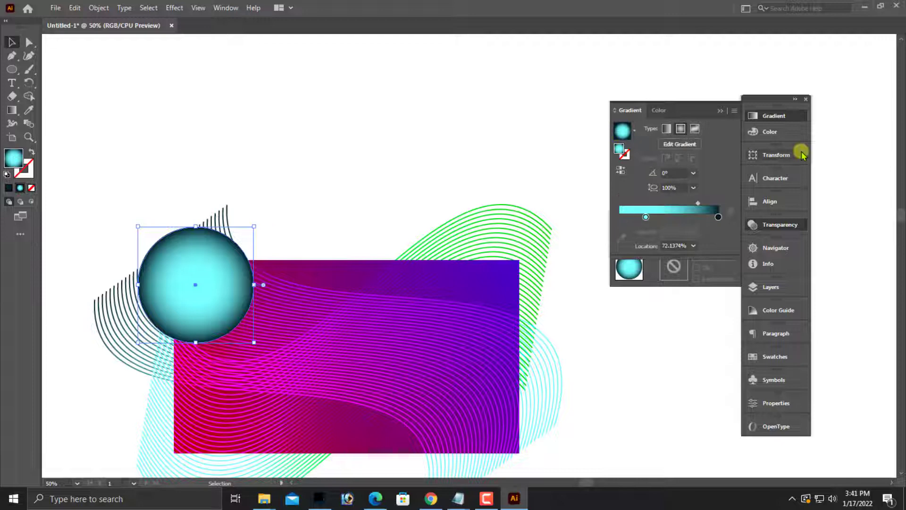
left_click(779, 225)
left_click(763, 224)
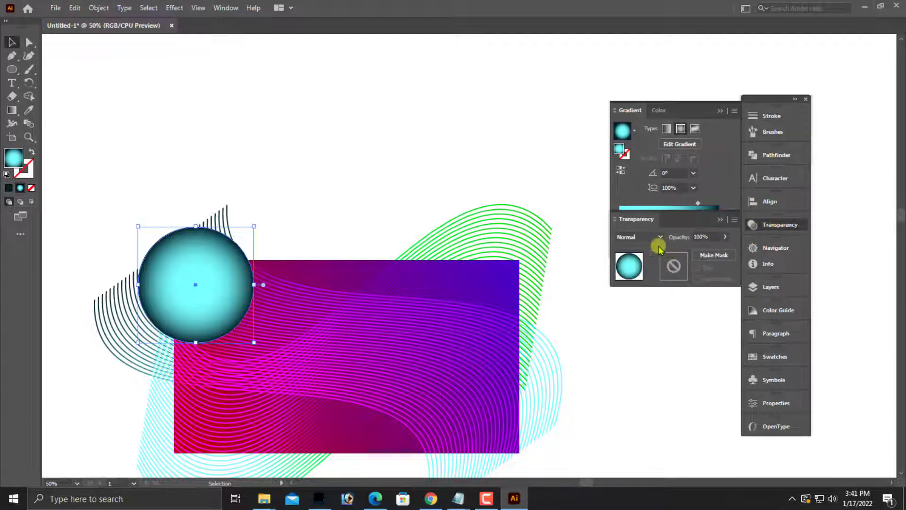
left_click(655, 237)
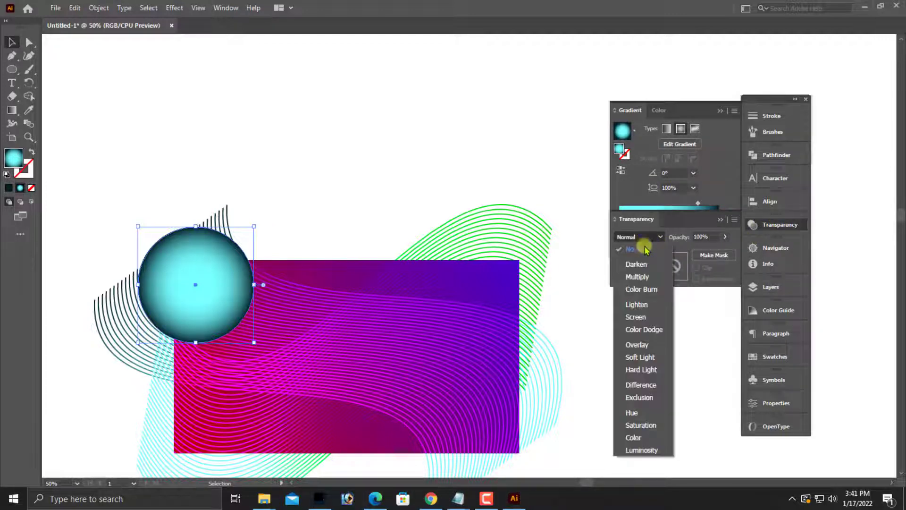
left_click(645, 329)
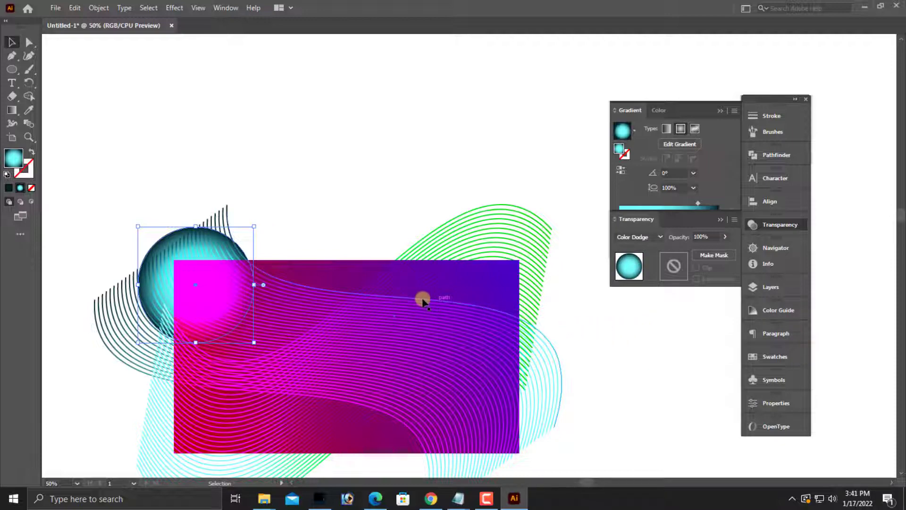
key("a")
key("ctrl+plus")
left_click_drag(443, 279, 258, 195)
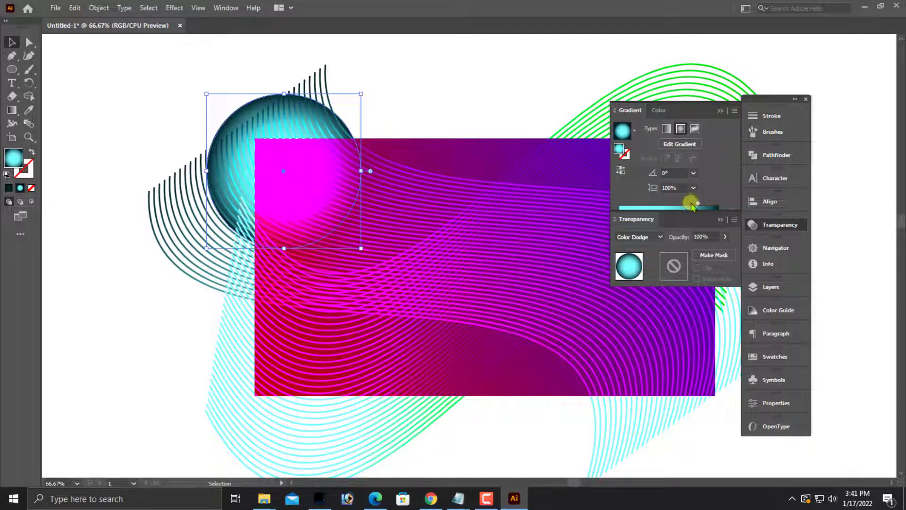
left_click_drag(406, 115, 356, 116)
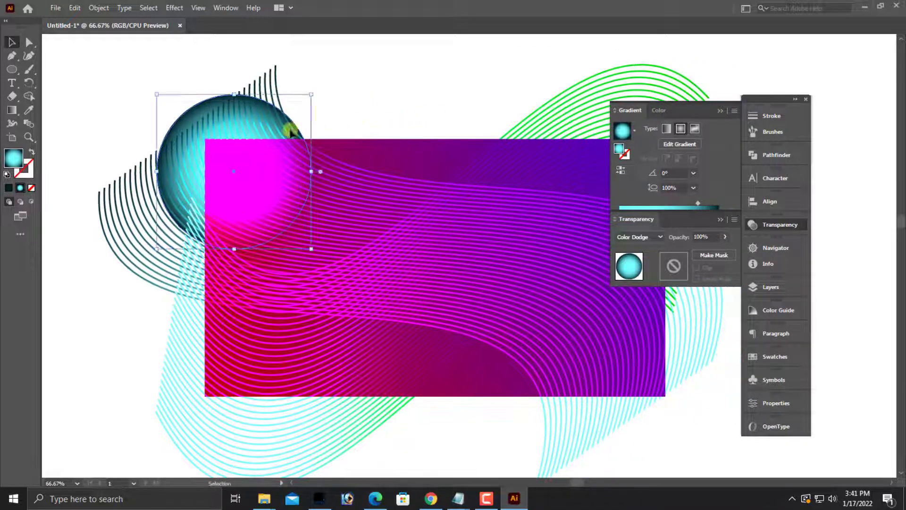
key("ctrl+shift+a")
Recolor the cyan center stop of the circle's radial gradient to dark red 510013 and deselect the circle.
left_click(294, 127)
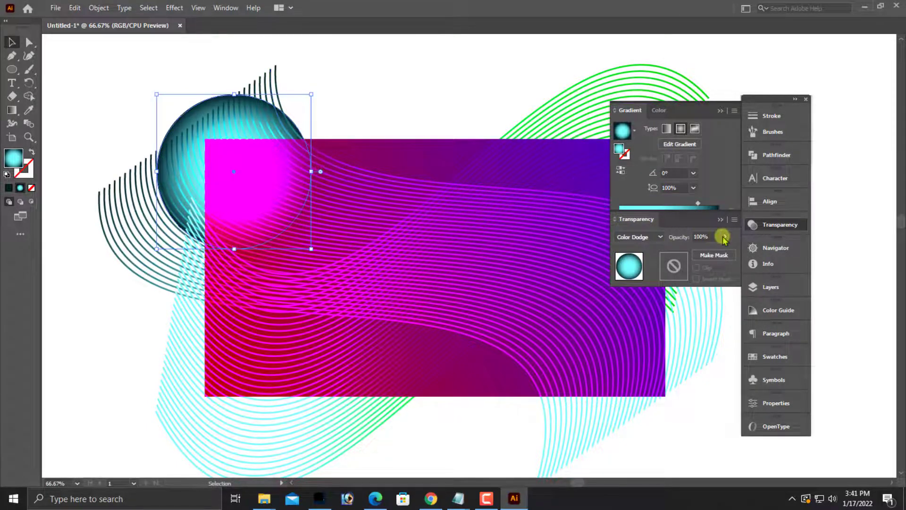
left_click_drag(703, 219, 705, 221)
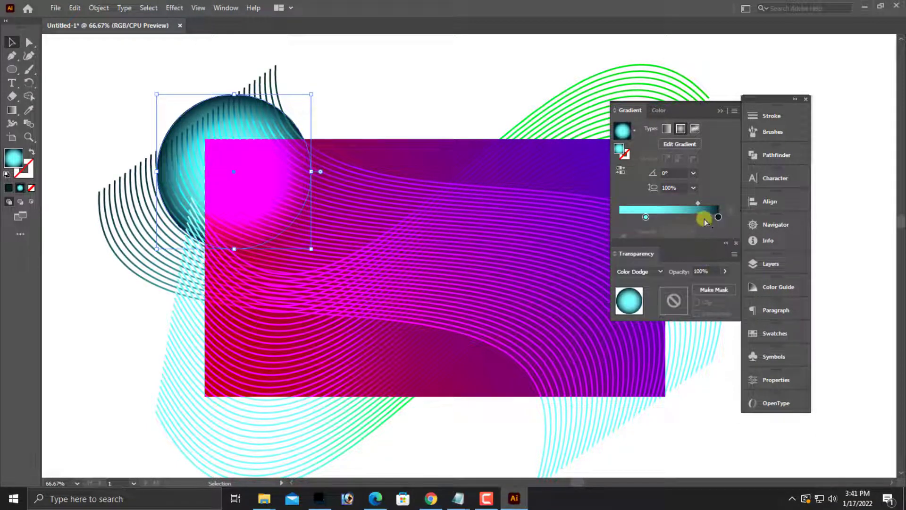
left_click(646, 217)
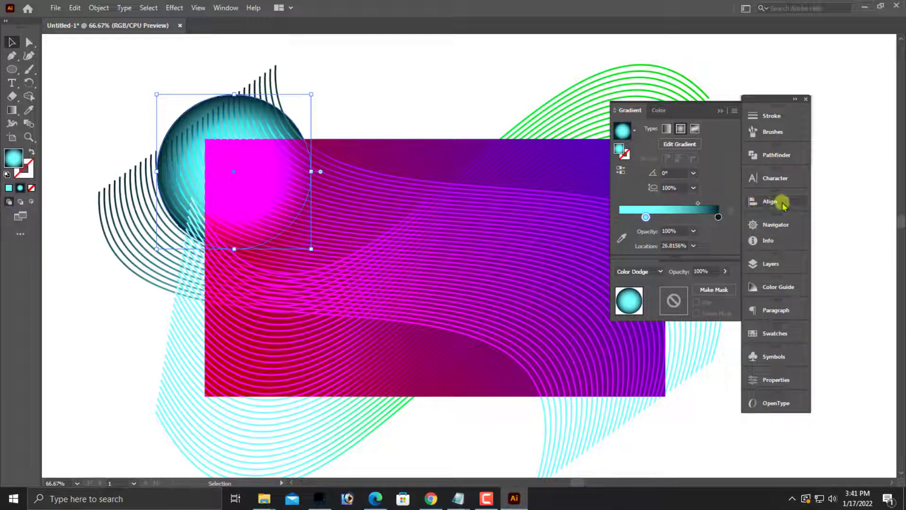
left_click(660, 111)
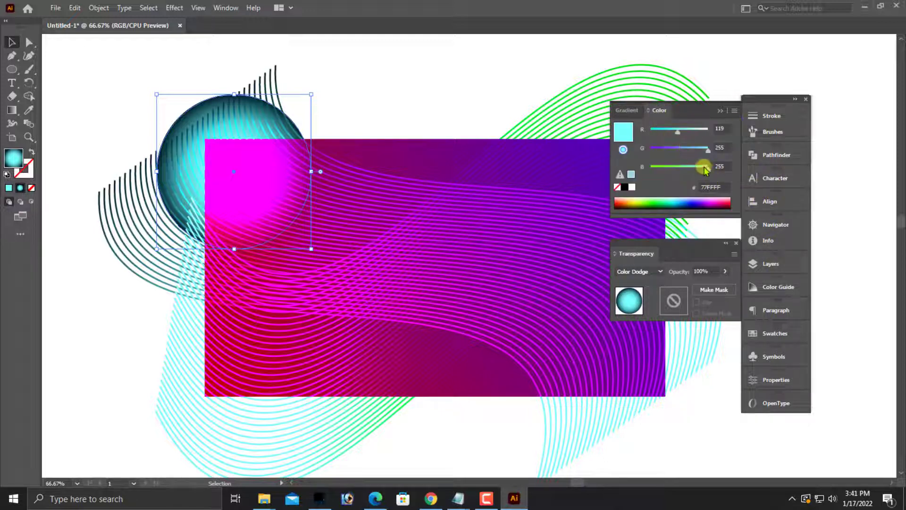
left_click_drag(689, 150, 650, 136)
left_click_drag(706, 162, 662, 156)
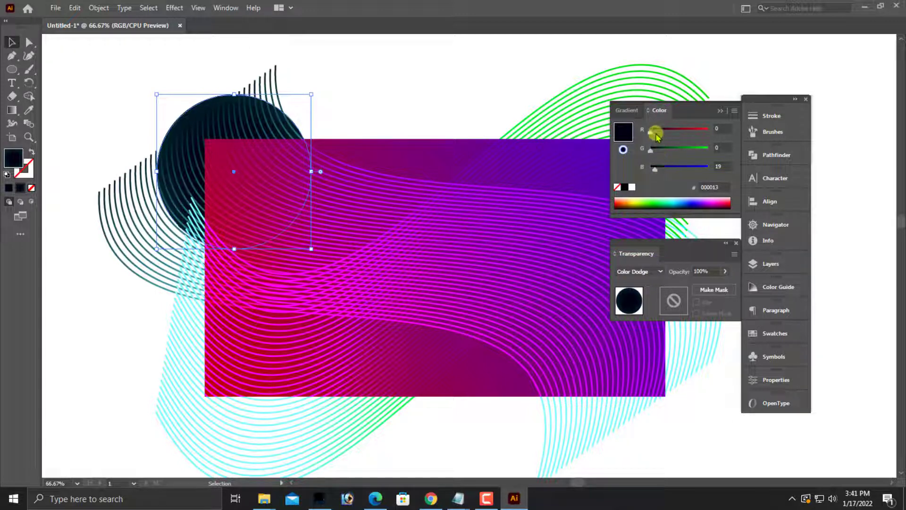
left_click_drag(656, 135, 669, 132)
left_click_drag(390, 230, 373, 279)
left_click(399, 145)
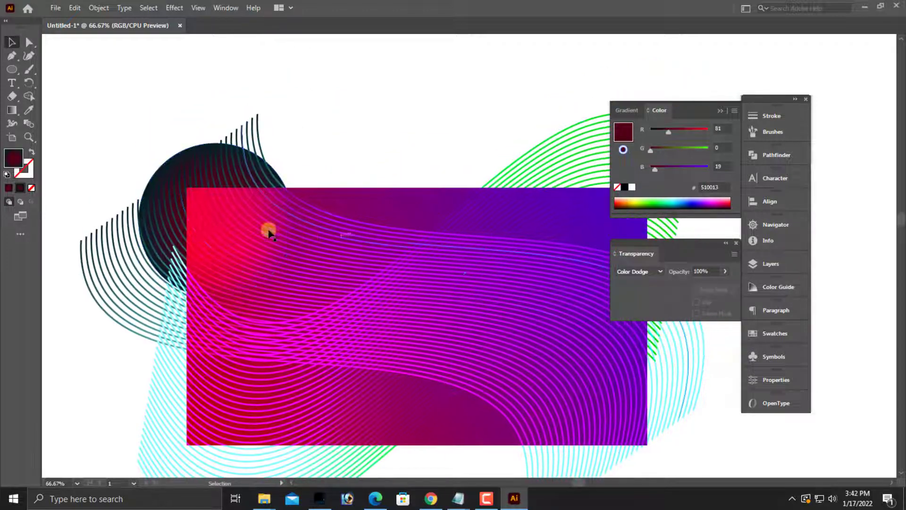
Recenter the circle's radial gradient near the rectangle's upper-left corner, shift its dark red stop outward, and deselect the circle.
left_click(168, 182)
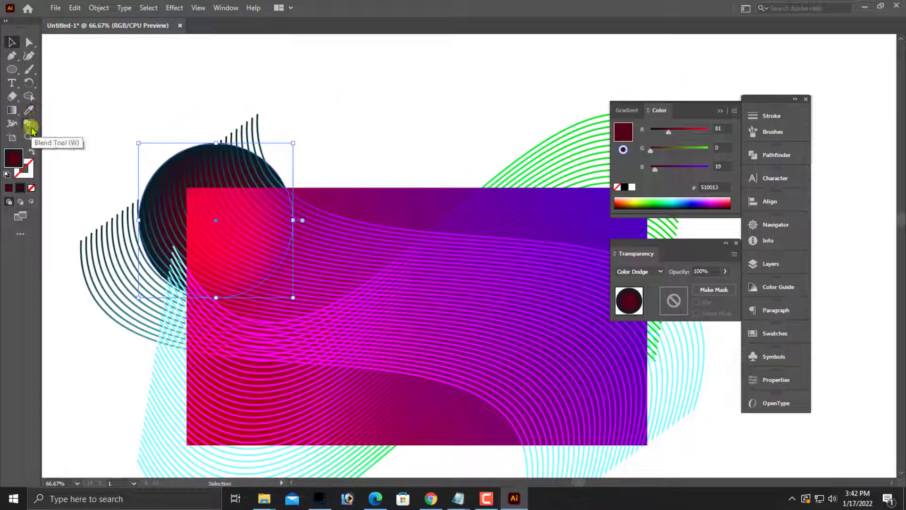
left_click(12, 110)
left_click_drag(292, 220, 286, 220)
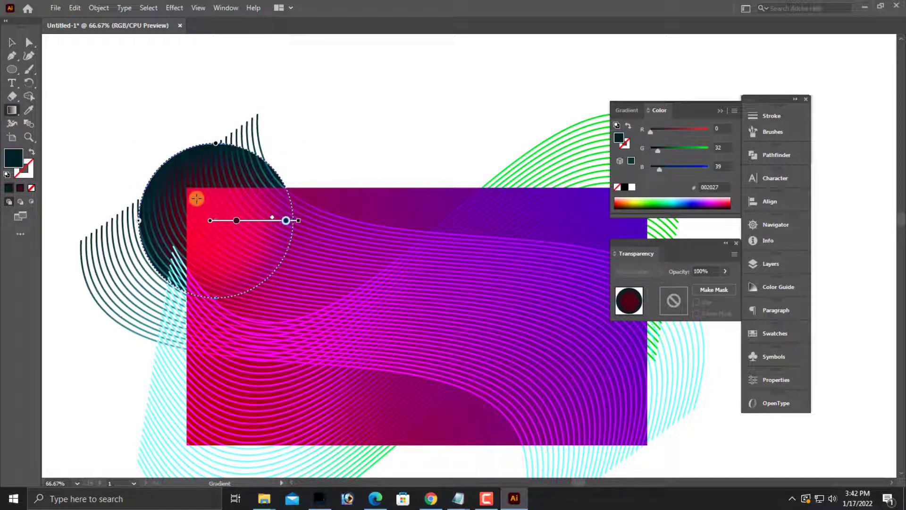
left_click_drag(187, 182, 237, 254)
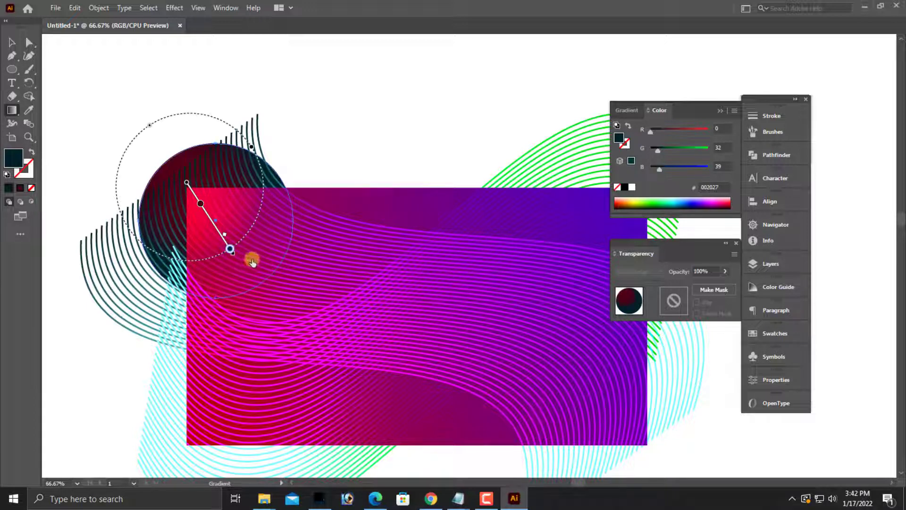
left_click_drag(202, 207, 212, 220)
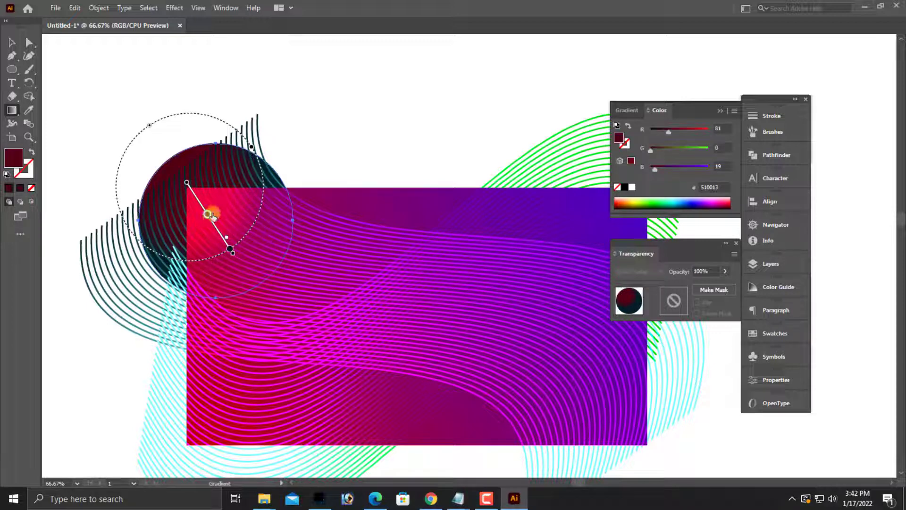
left_click(12, 42)
left_click(255, 90)
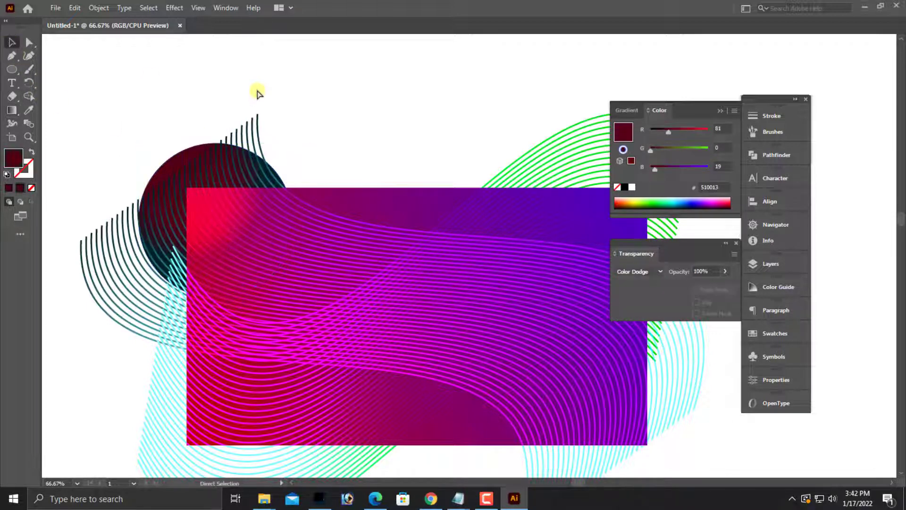
key("ctrl+minus")
left_click_drag(368, 136, 298, 130)
key("ctrl+plus")
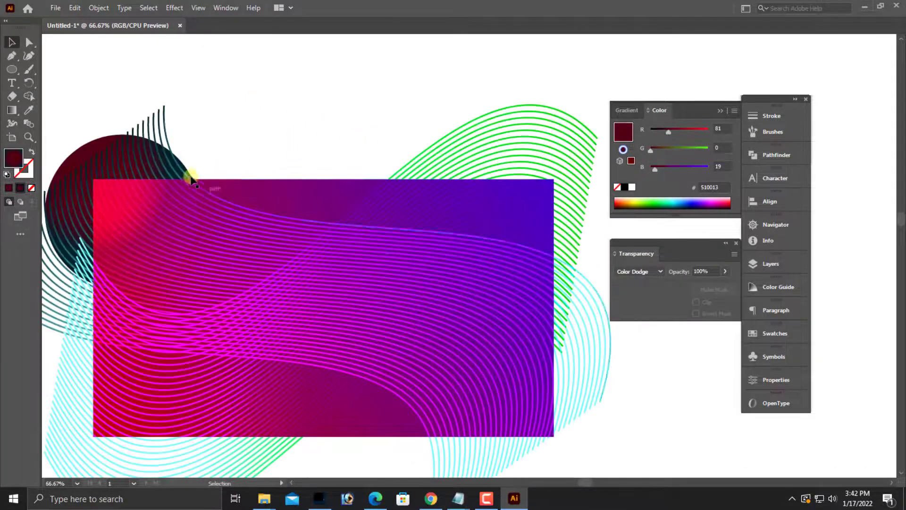
Reselect the circle and move its gradient's dark red stop farther outward with the Gradient tool to widen the red glow.
left_click_drag(181, 168, 239, 151)
left_click(248, 155)
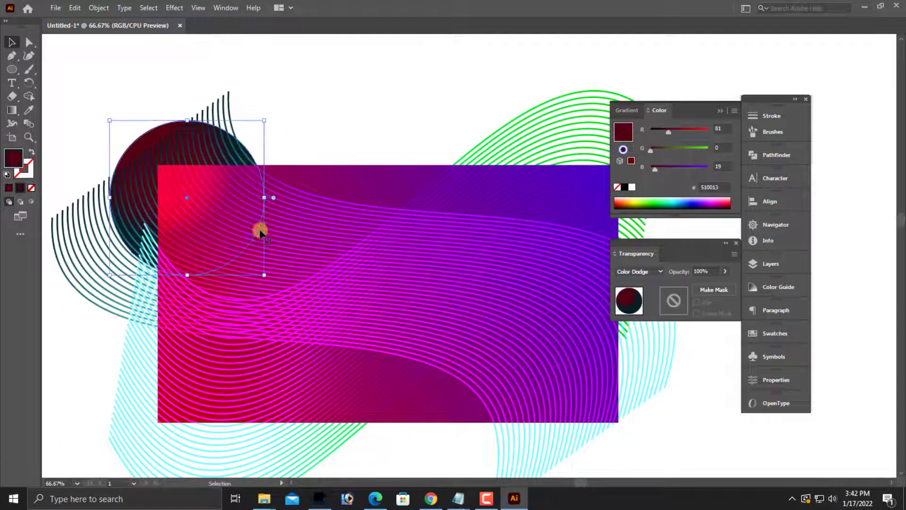
left_click(12, 110)
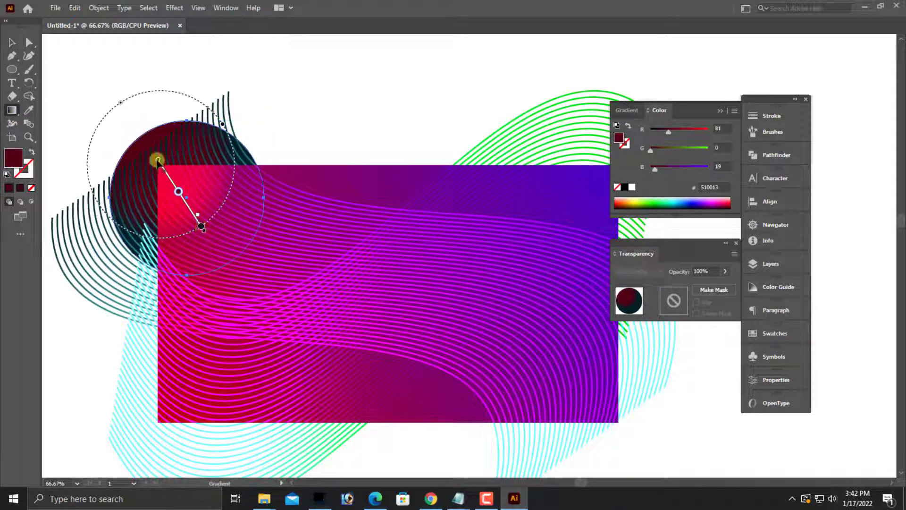
mouse_move(157, 160)
left_mouse_down()
mouse_move(154, 153)
mouse_move(156, 162)
mouse_move(207, 172)
mouse_move(213, 206)
mouse_move(238, 239)
left_mouse_up()
key("ctrl+z")
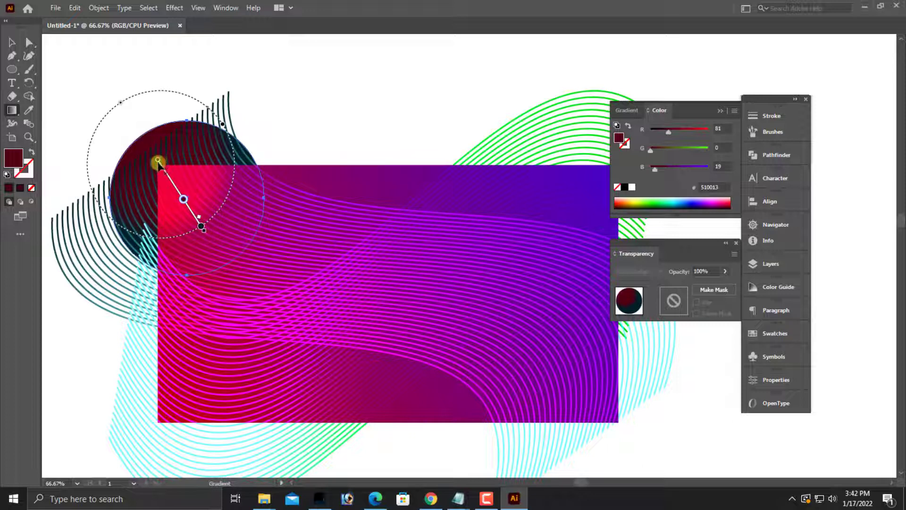
mouse_move(158, 162)
left_mouse_down()
mouse_move(192, 180)
mouse_move(318, 160)
left_mouse_up()
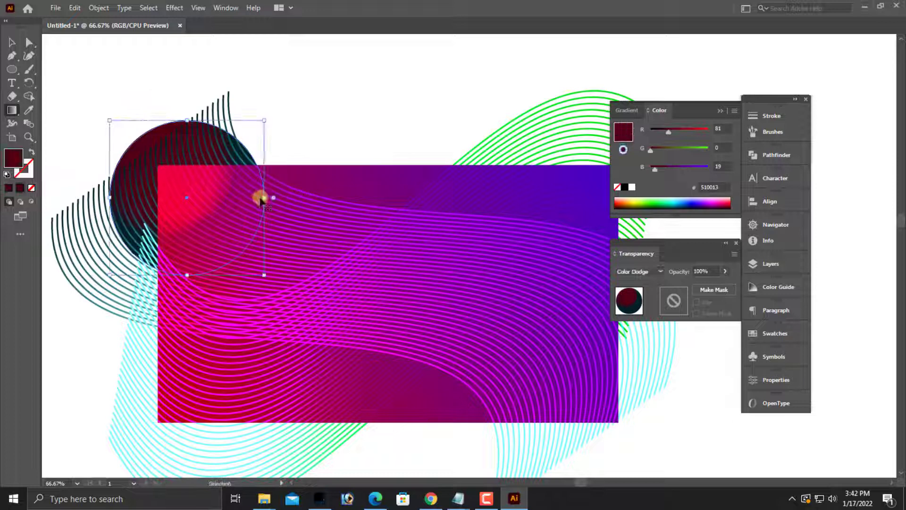
key("g")
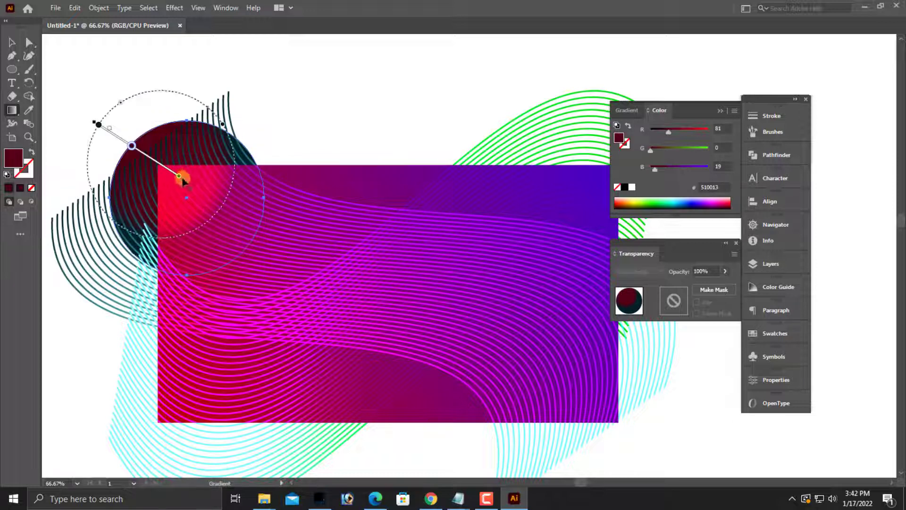
left_click_drag(182, 181, 217, 215)
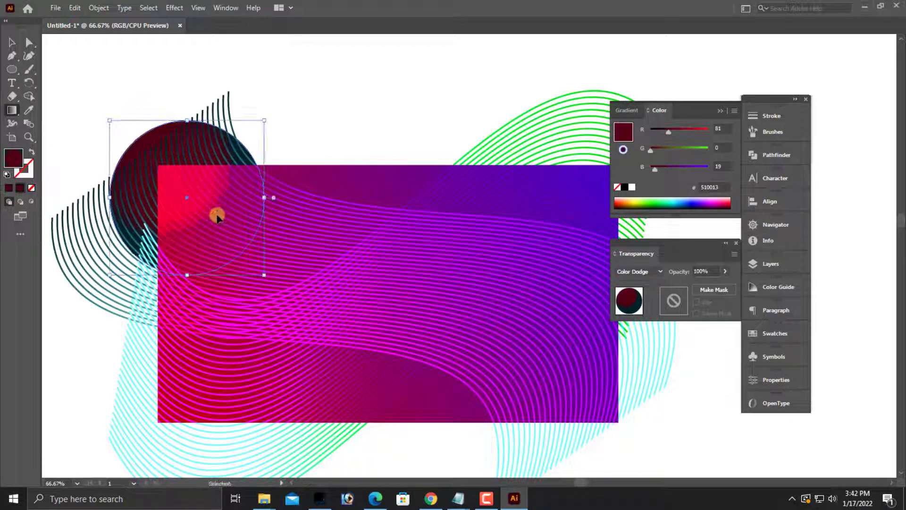
key("g")
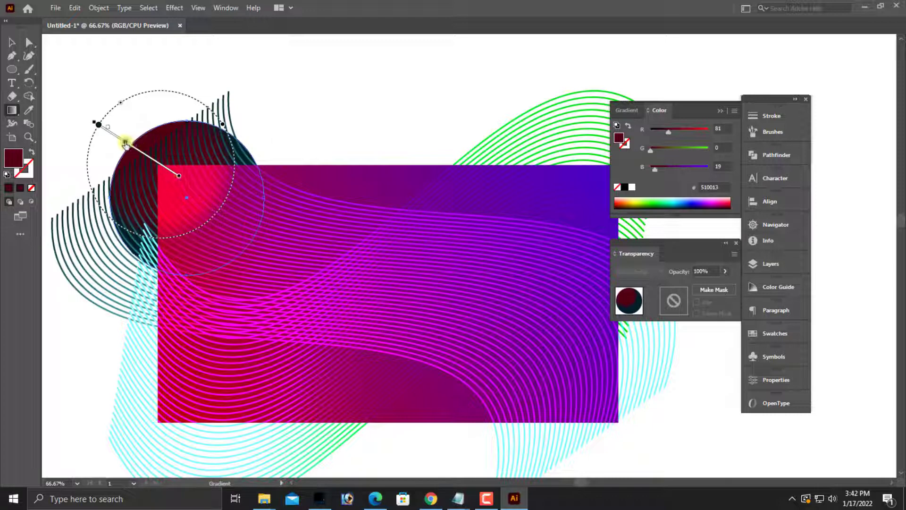
Deselect the circle and examine the red glow at the rectangle's upper-left corner.
left_click(8, 43)
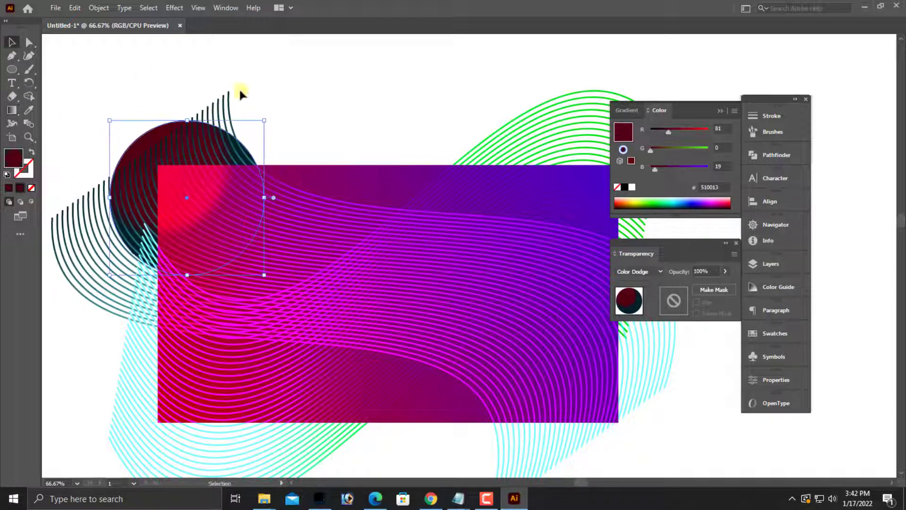
left_click(325, 100)
key("ctrl+z")
left_click(336, 113)
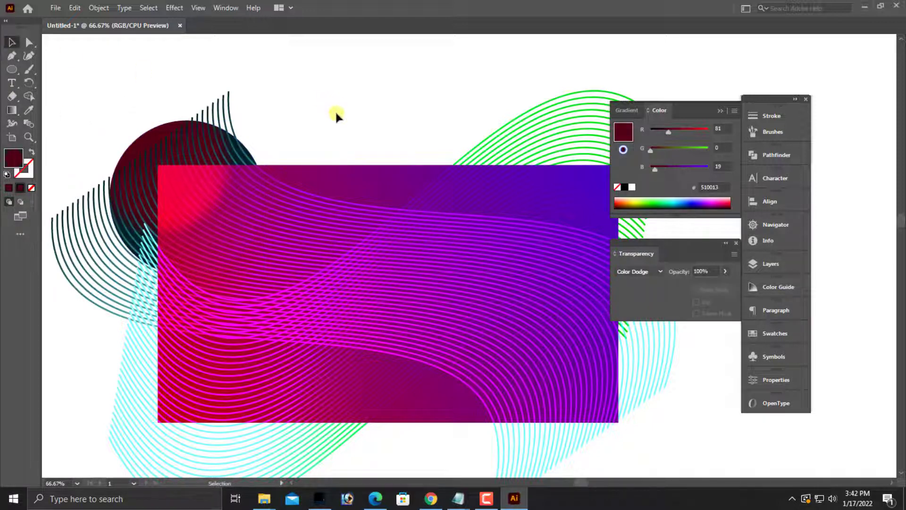
left_click_drag(372, 143, 341, 133)
key("ctrl+z")
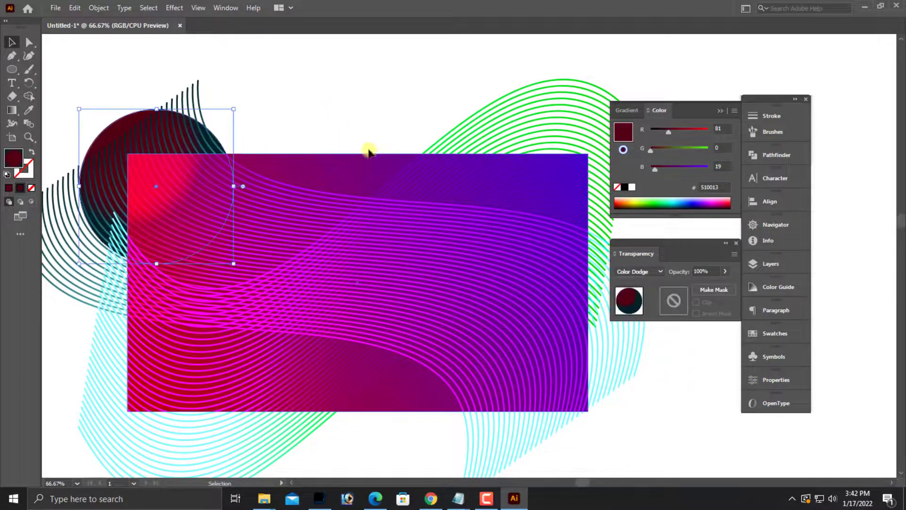
left_click(371, 126)
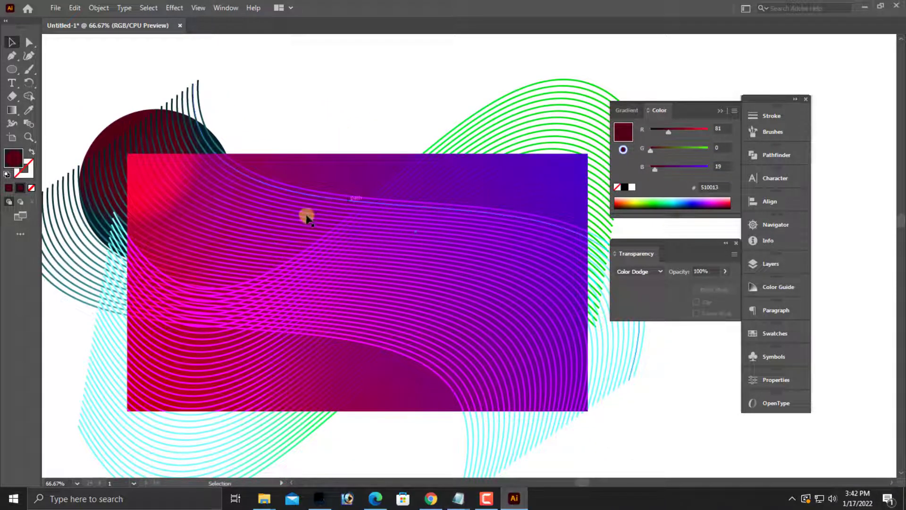
left_click(156, 208)
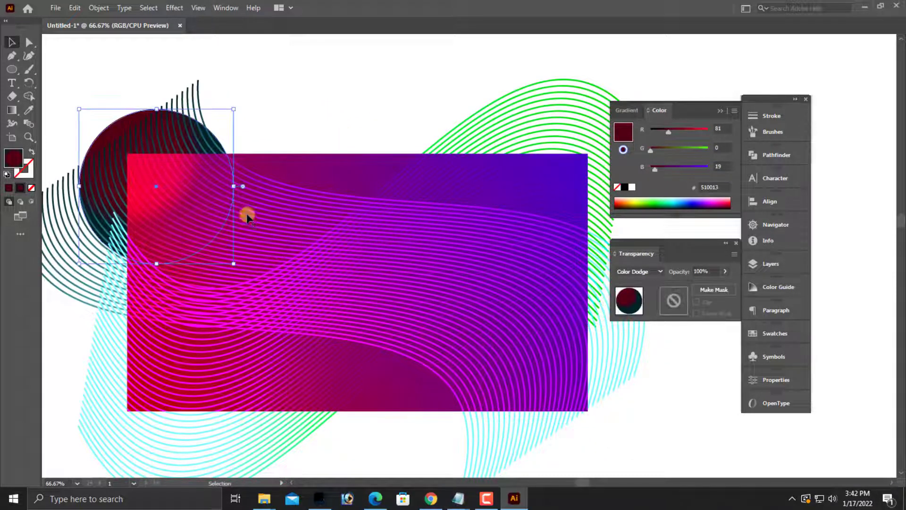
left_click(480, 137)
left_click(349, 85)
key("ctrl+minus")
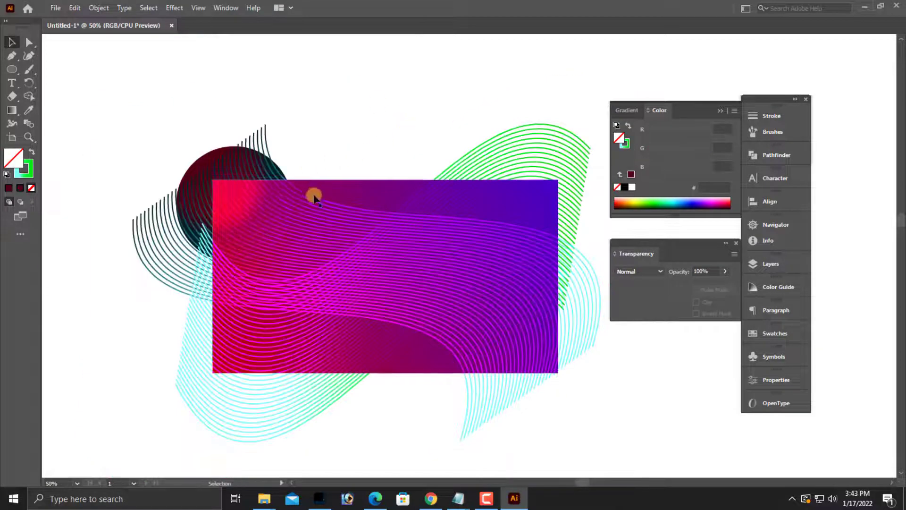
key("ctrl+plus")
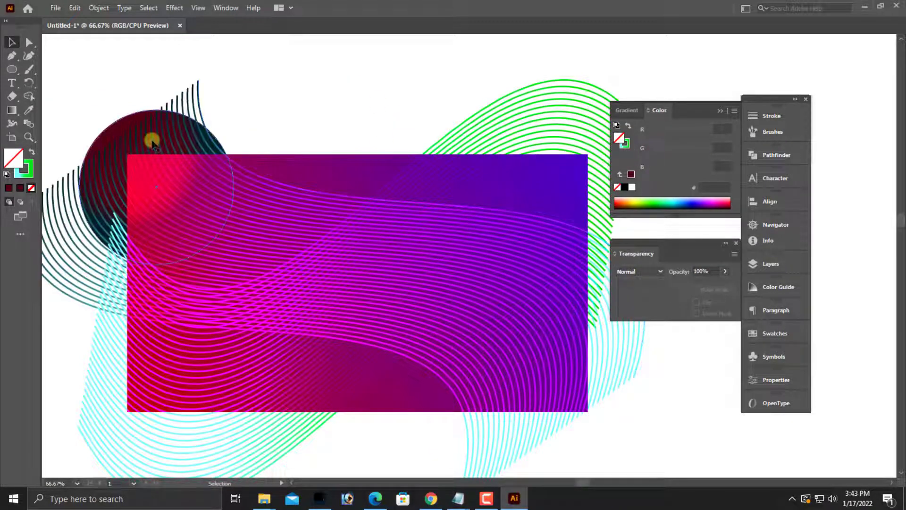
Nudge the red circle's radial gradient center slightly, shift its dark red stop inward with the Gradient tool, and deselect the circle.
left_click(154, 140)
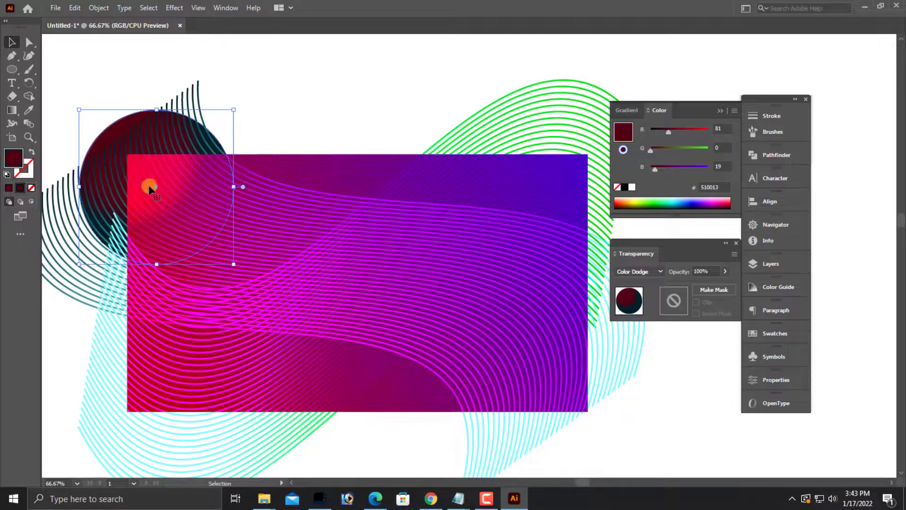
left_click(12, 110)
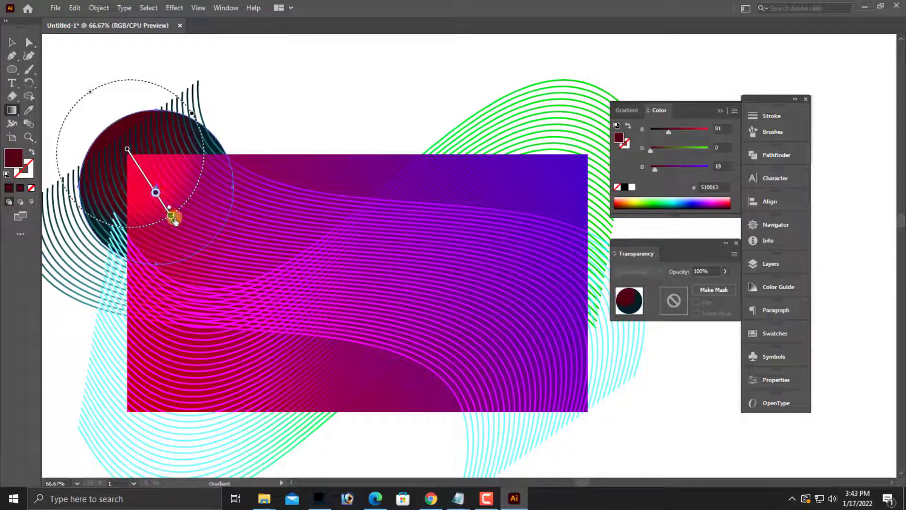
left_click(171, 217)
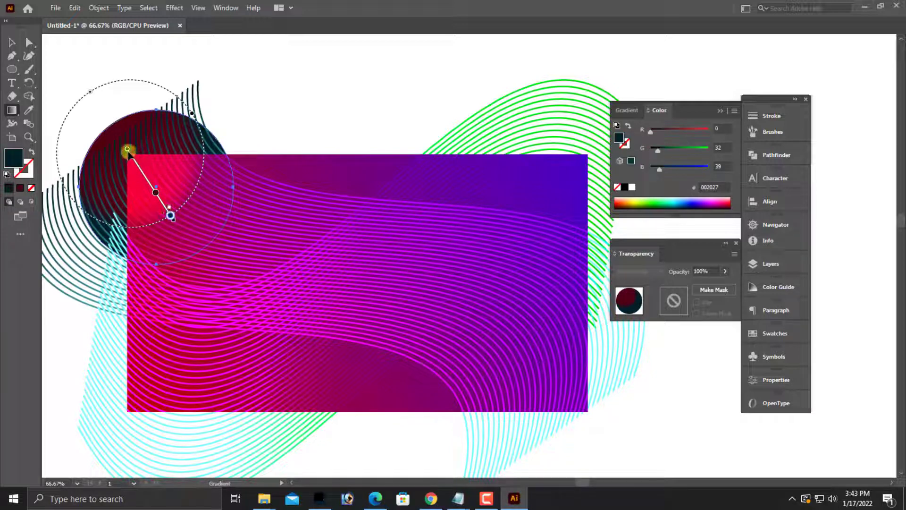
left_click_drag(127, 150, 126, 148)
left_click(148, 184)
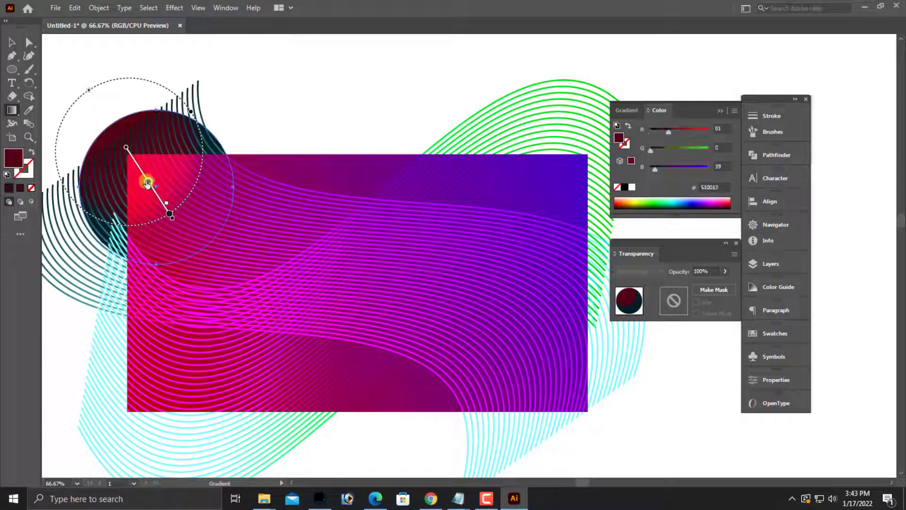
left_click(11, 42)
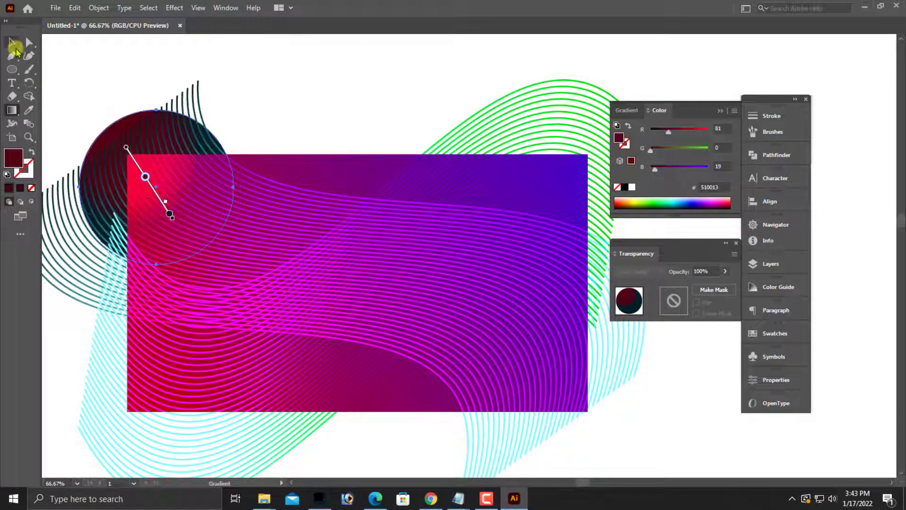
left_click(252, 86)
Duplicate the red circle onto the rectangle's lower-right corner, fine-tune the copy's position, and deselect it.
scroll(315, 142, "down", 1)
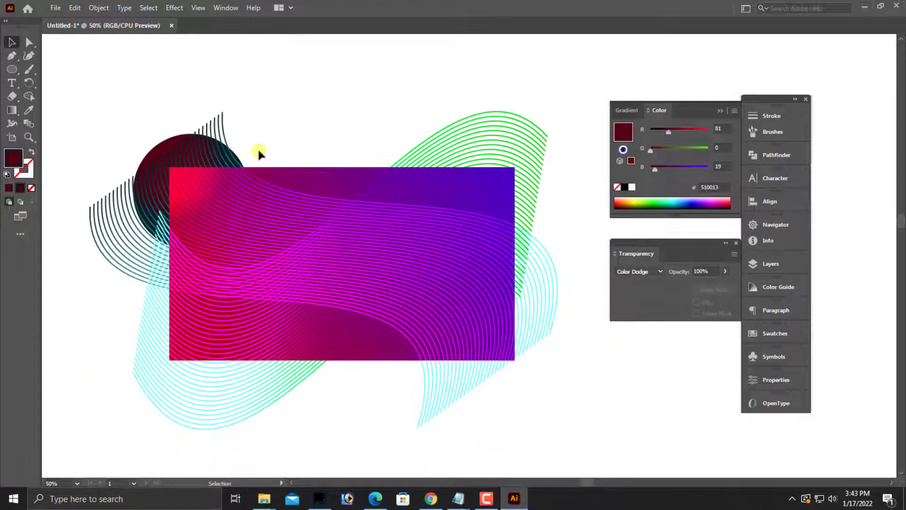
left_click_drag(240, 158, 542, 303)
key("ctrl+plus")
scroll(548, 328, "up", 1)
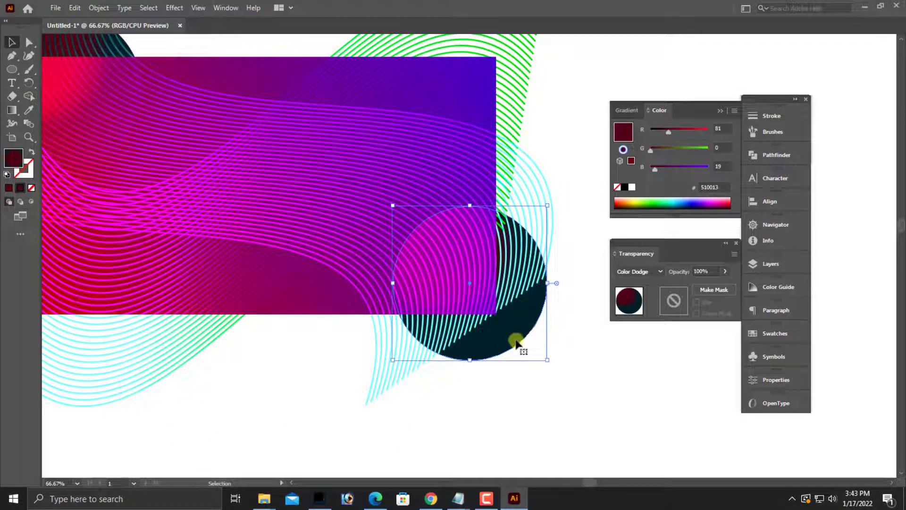
left_click_drag(516, 341, 514, 354)
left_click(586, 380)
left_click_drag(568, 363, 603, 398)
left_click(540, 381)
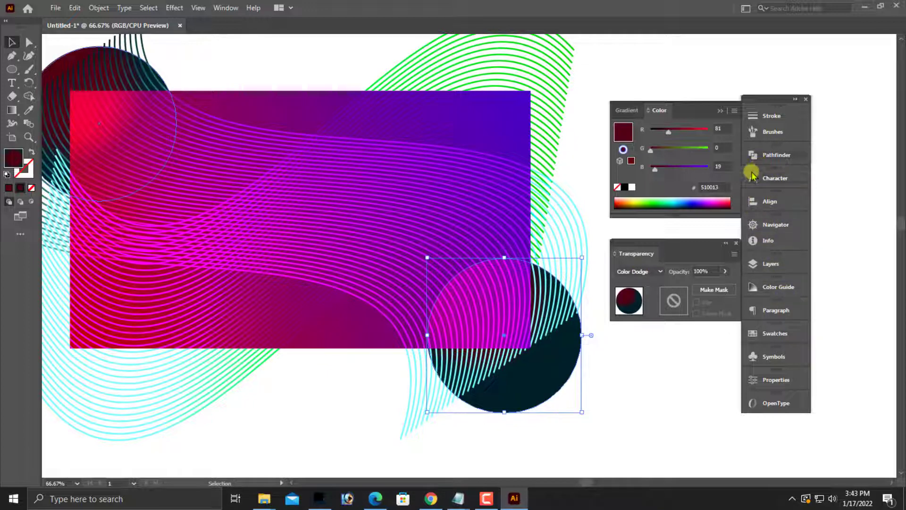
scroll(629, 387, "up", 1)
key("ctrl+minus")
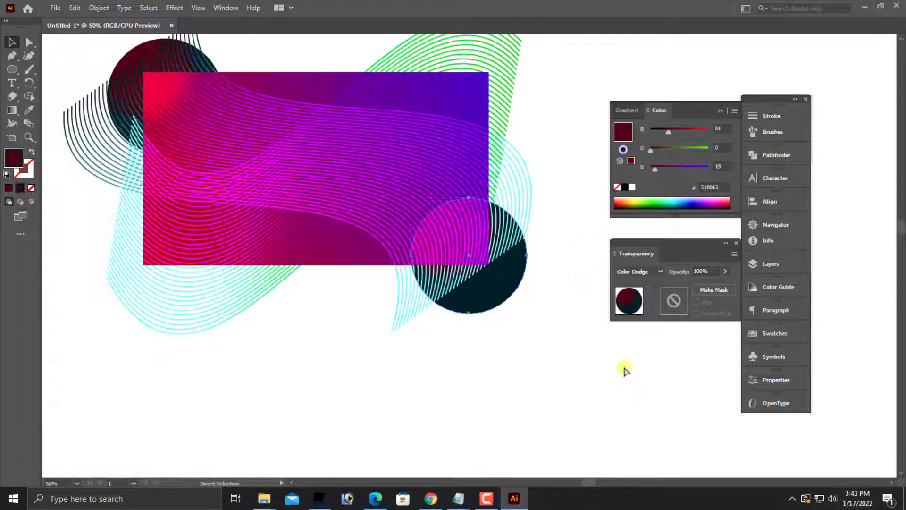
left_click(628, 377)
scroll(627, 377, "up", 4)
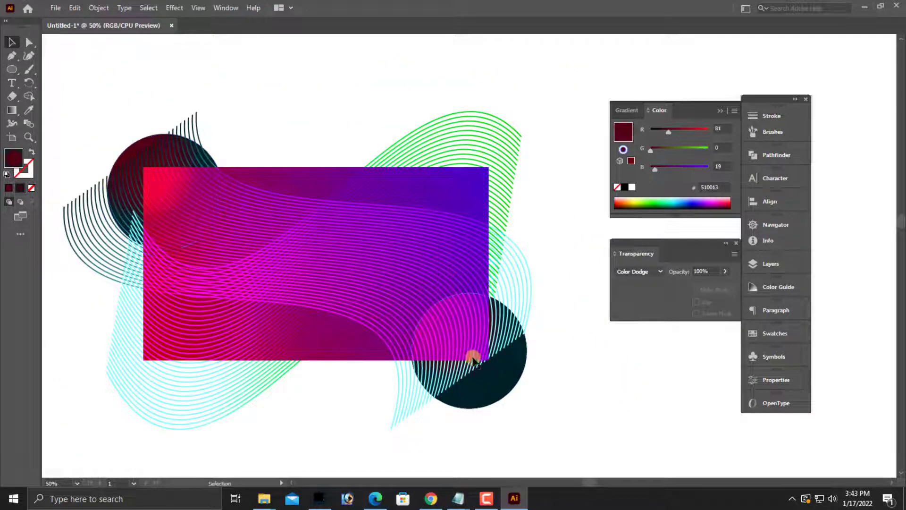
Recolor the dark red gradient stop of the lower-right circle to dark blue 0C0040 and deselect the circle.
left_click(501, 373)
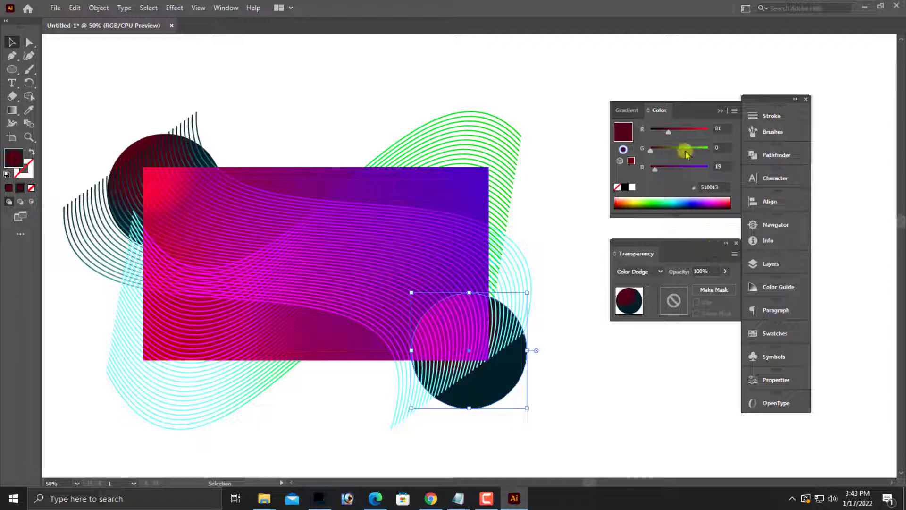
left_click(621, 113)
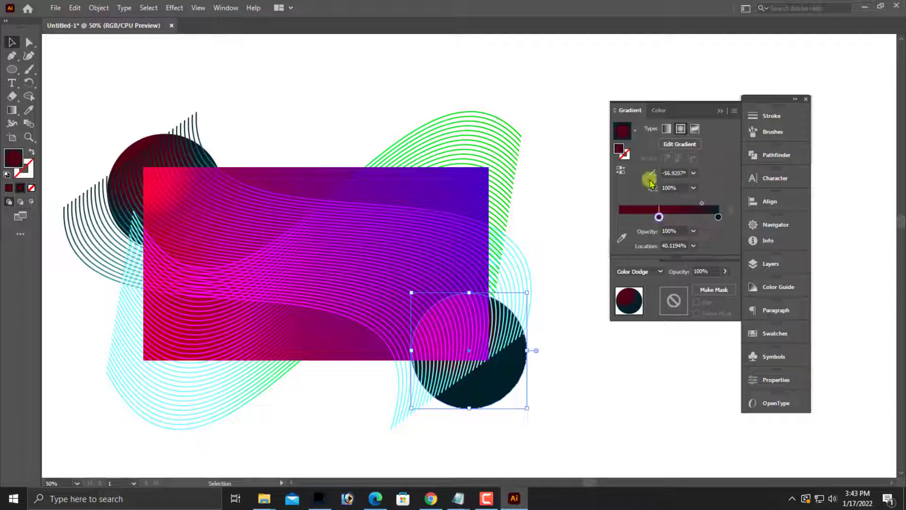
left_click(659, 113)
mouse_move(661, 129)
left_mouse_down()
mouse_move(651, 125)
mouse_move(659, 135)
left_mouse_up()
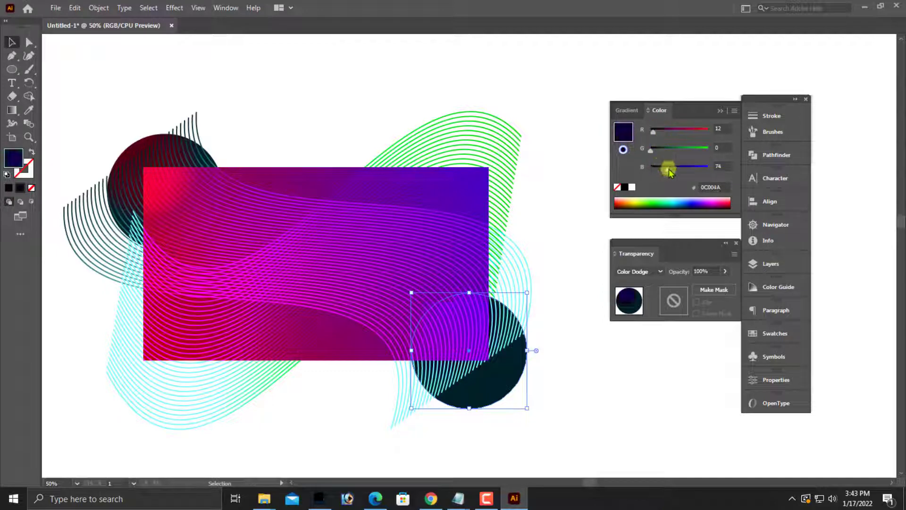
mouse_move(672, 173)
left_mouse_down()
mouse_move(694, 171)
mouse_move(663, 170)
left_mouse_up()
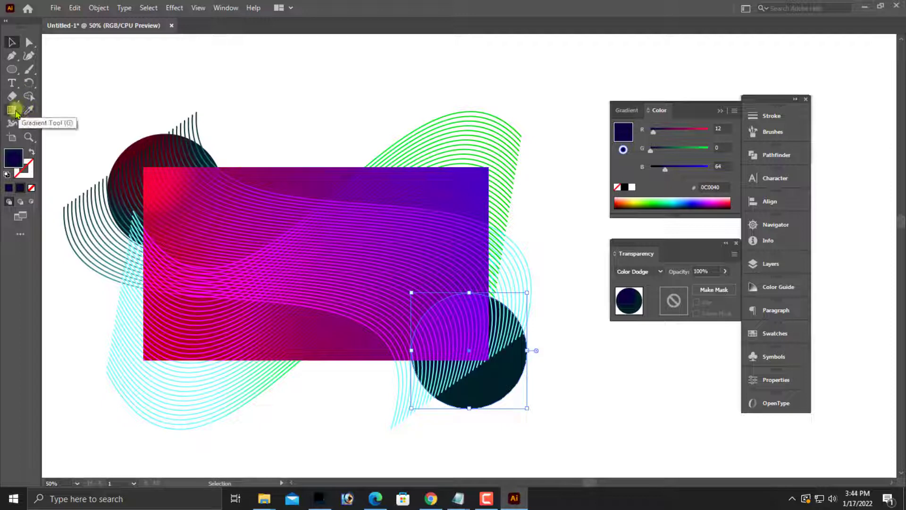
left_click(12, 110)
mouse_move(460, 341)
left_mouse_down()
mouse_move(443, 321)
mouse_move(460, 340)
left_mouse_up()
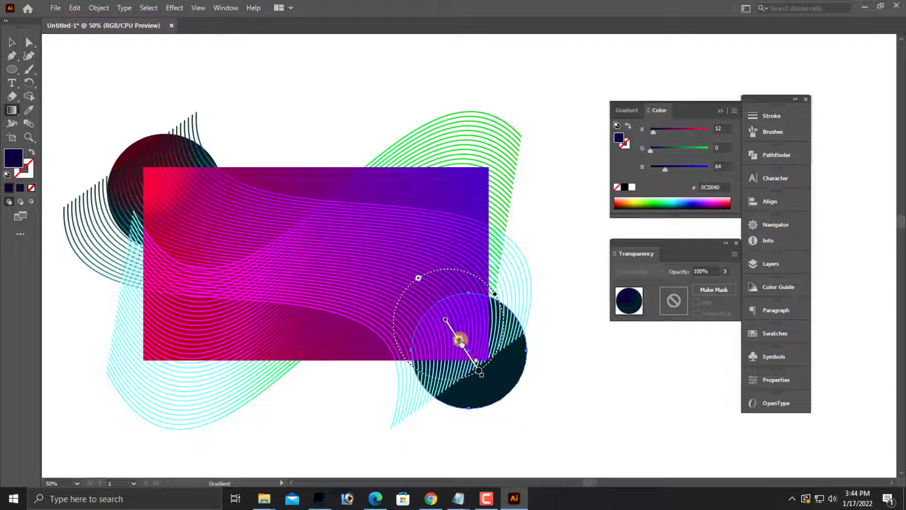
left_click(12, 42)
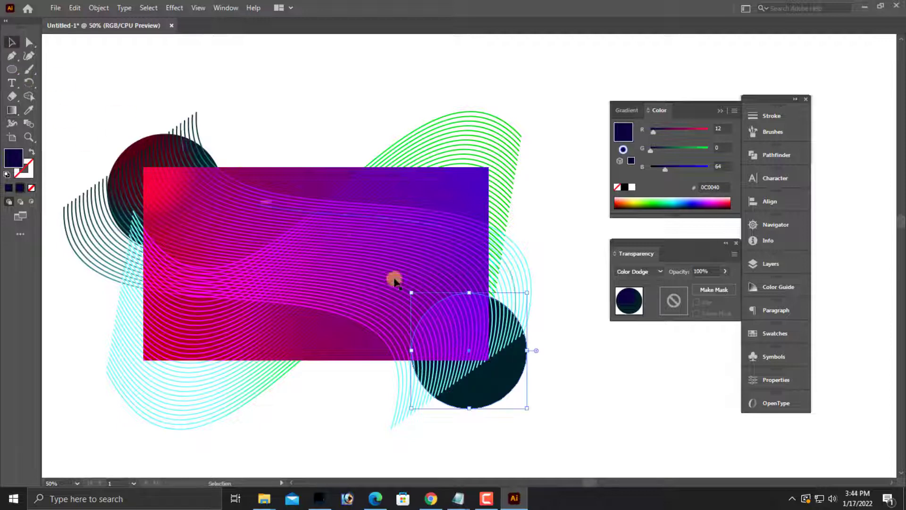
left_click(588, 375)
key("ctrl+equal")
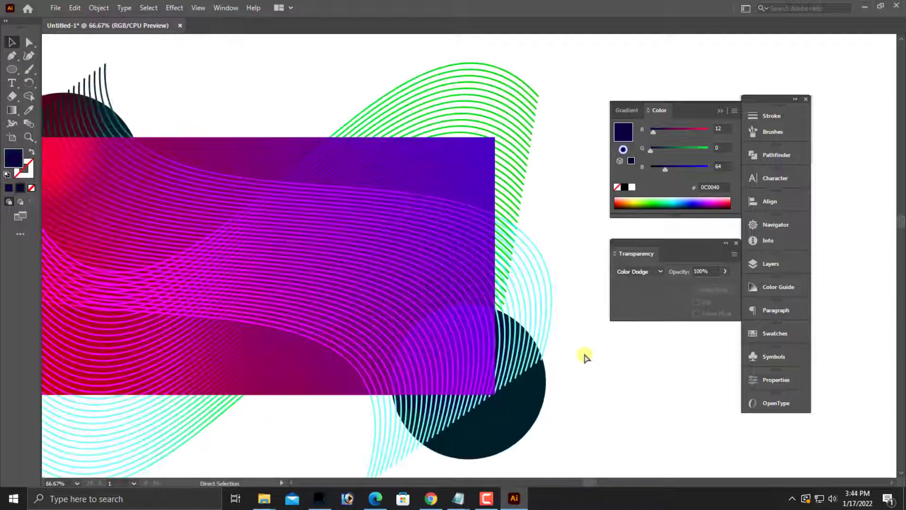
Try the Soft Light blend mode on the dark blue circle, restore Color Dodge, and deselect it.
left_click(504, 407)
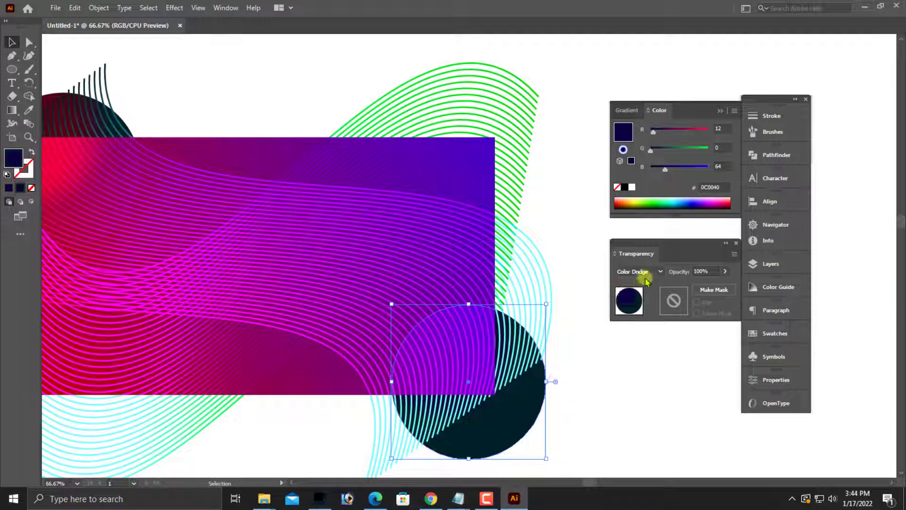
left_click(644, 273)
left_click(641, 167)
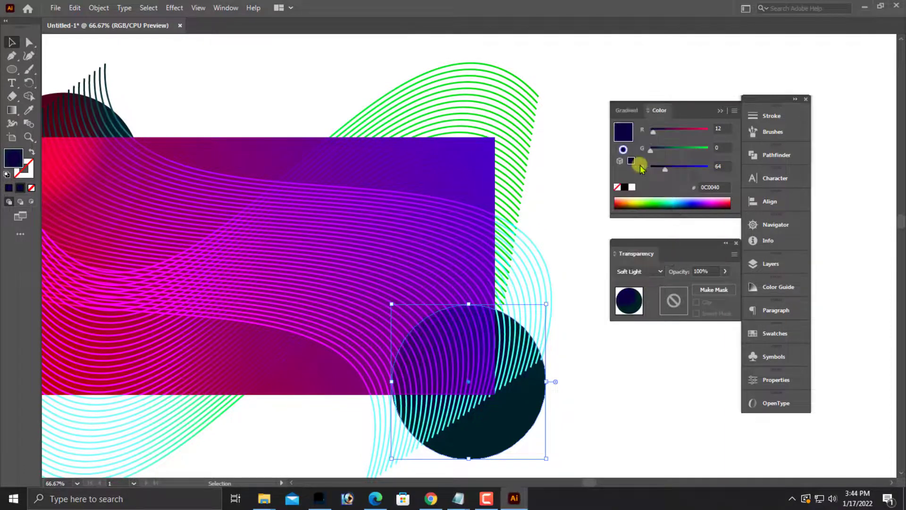
left_click(644, 273)
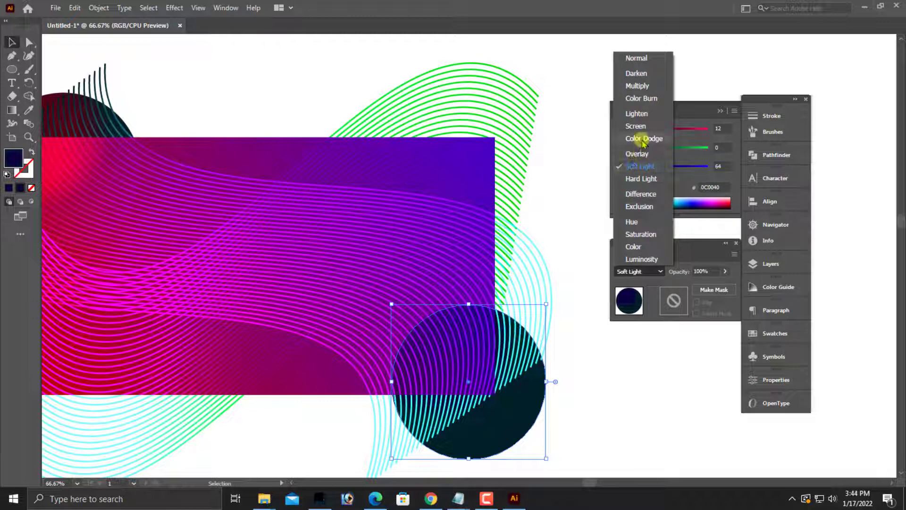
left_click(643, 141)
scroll(583, 393, "down", 1)
left_click(587, 394)
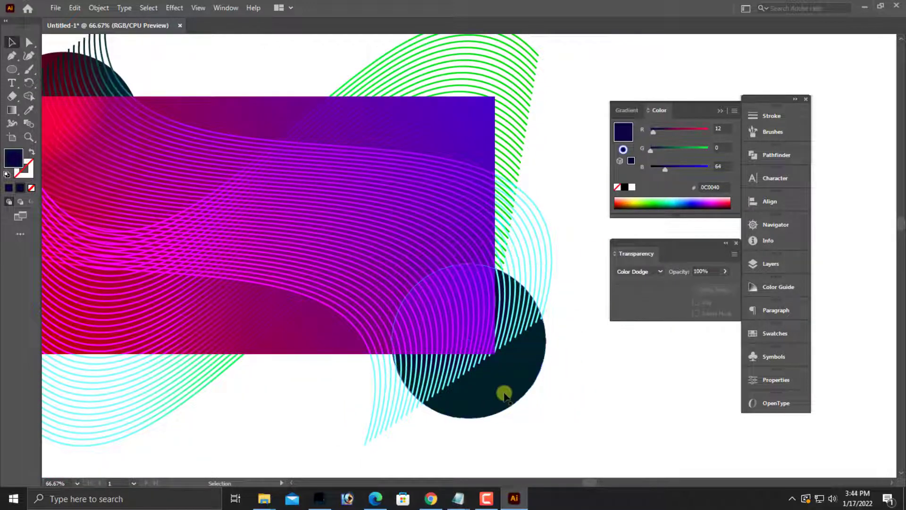
Move the dark blue circle slightly farther past the rectangle's lower-right corner and undo a trial move of its gradient's outer stop.
left_click(510, 396)
mouse_move(512, 396)
left_mouse_down()
mouse_move(527, 409)
mouse_move(520, 392)
left_mouse_up()
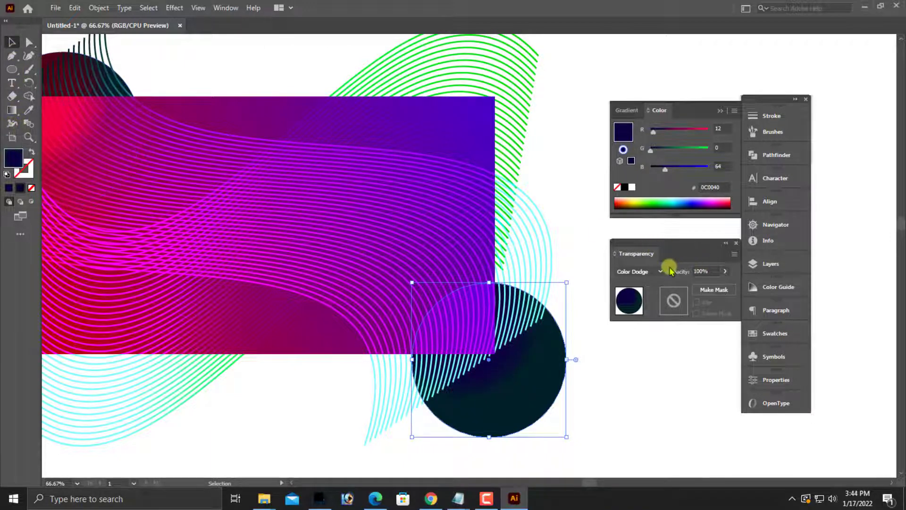
left_click(12, 110)
left_click_drag(502, 387, 402, 297)
key("ctrl+z")
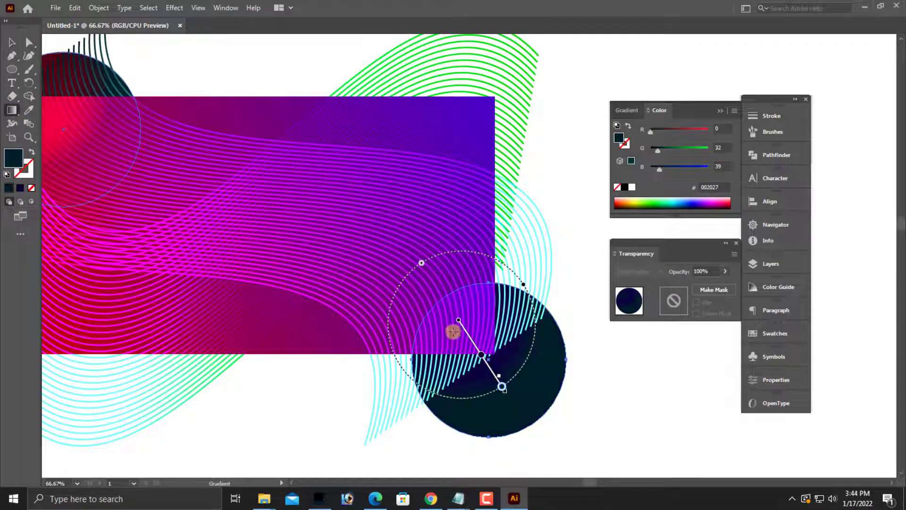
Recenter the dark blue circle's radial gradient just outside the rectangle's lower-right corner and shift its dark teal and dark blue stops toward that center.
mouse_move(458, 322)
left_mouse_down()
mouse_move(557, 332)
mouse_move(530, 387)
left_mouse_up()
left_click_drag(461, 333, 461, 334)
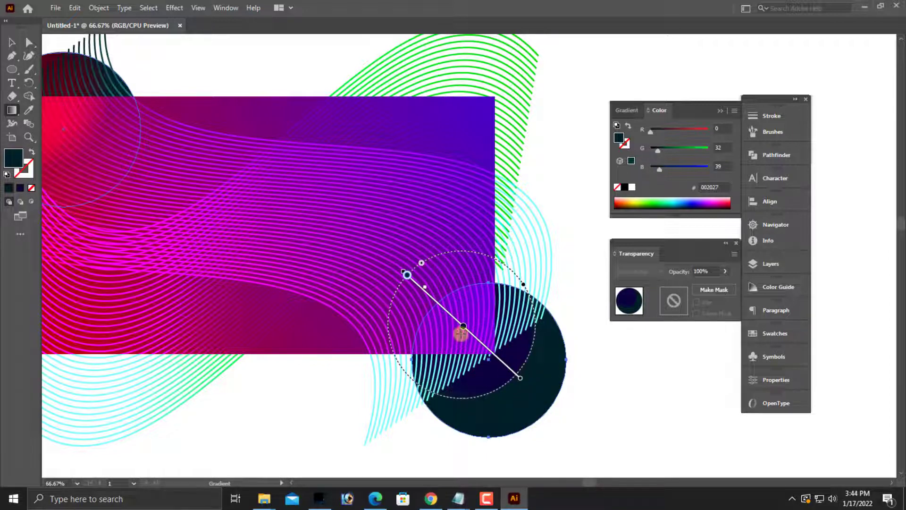
left_click_drag(406, 275, 484, 345)
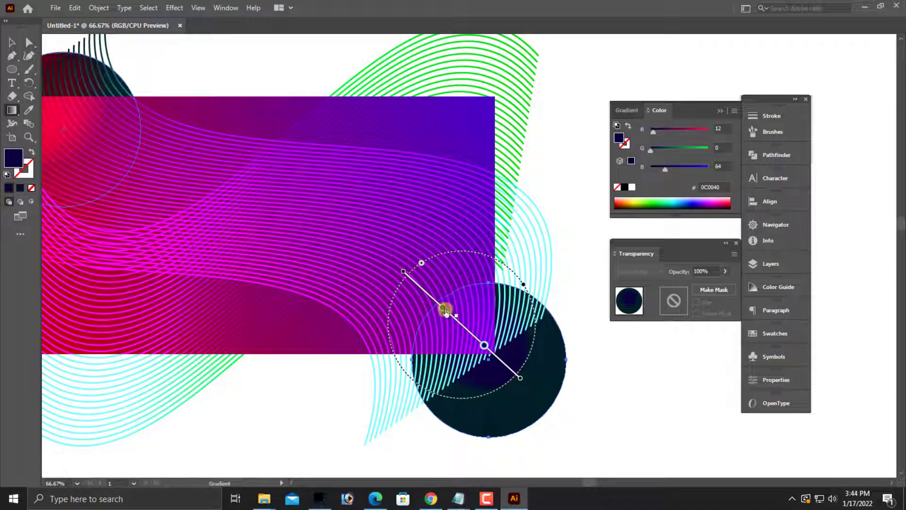
left_click_drag(445, 310, 454, 320)
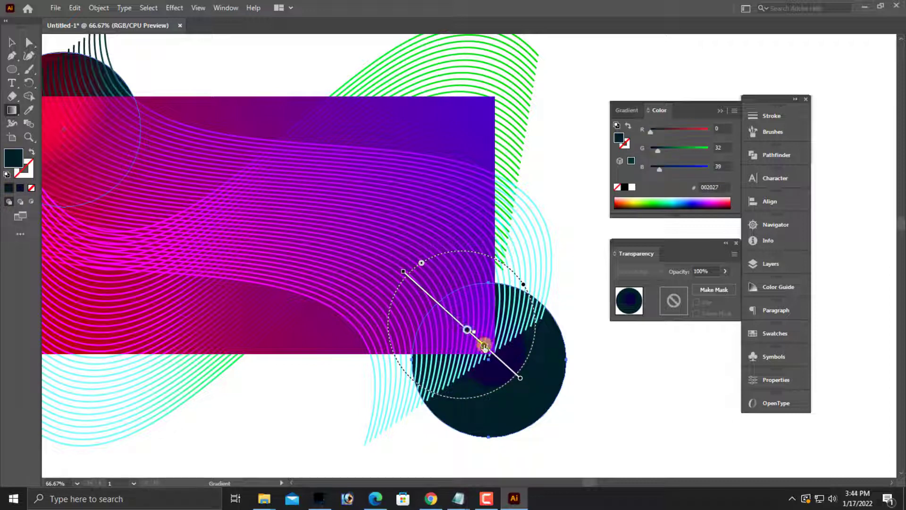
left_click_drag(484, 347, 500, 358)
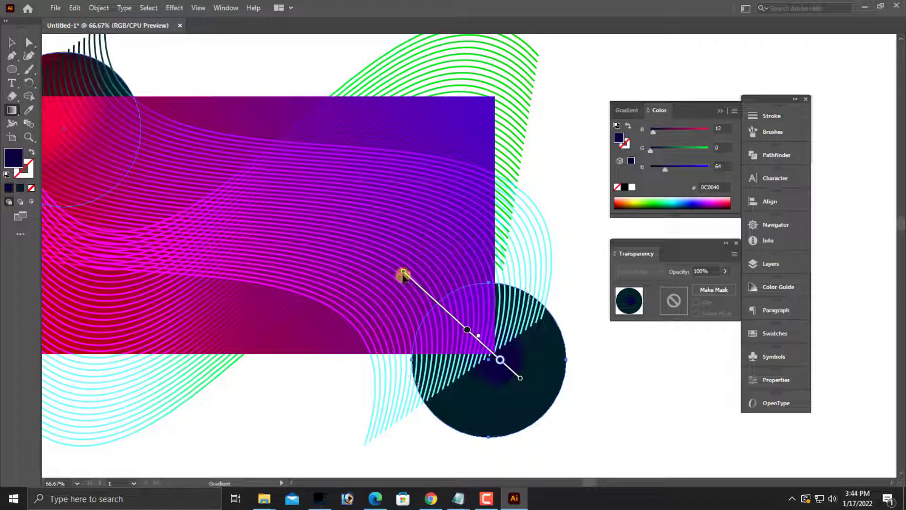
Enlarge the dark blue circle's radial gradient, shift its center slightly back toward the rectangle's corner, and deselect the circle.
mouse_move(403, 273)
left_mouse_down()
mouse_move(419, 295)
mouse_move(388, 259)
left_mouse_up()
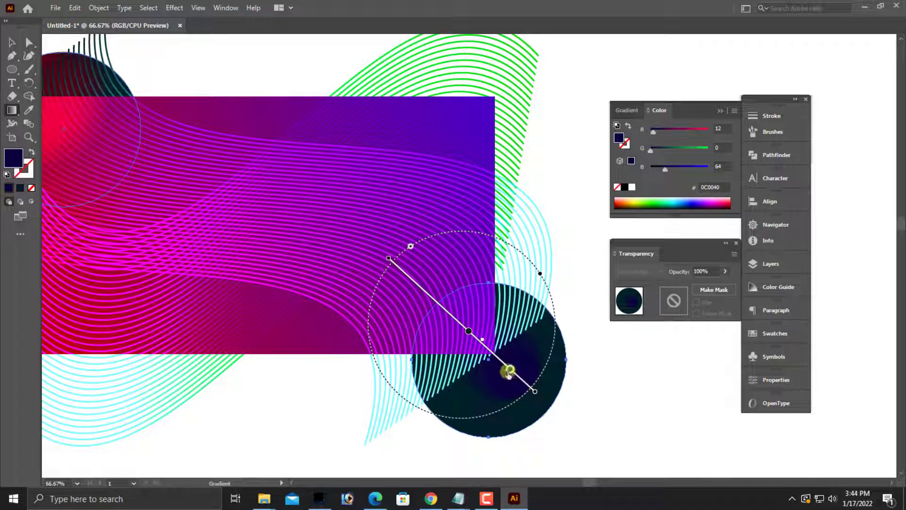
mouse_move(508, 372)
left_mouse_down()
mouse_move(532, 389)
mouse_move(514, 374)
left_mouse_up()
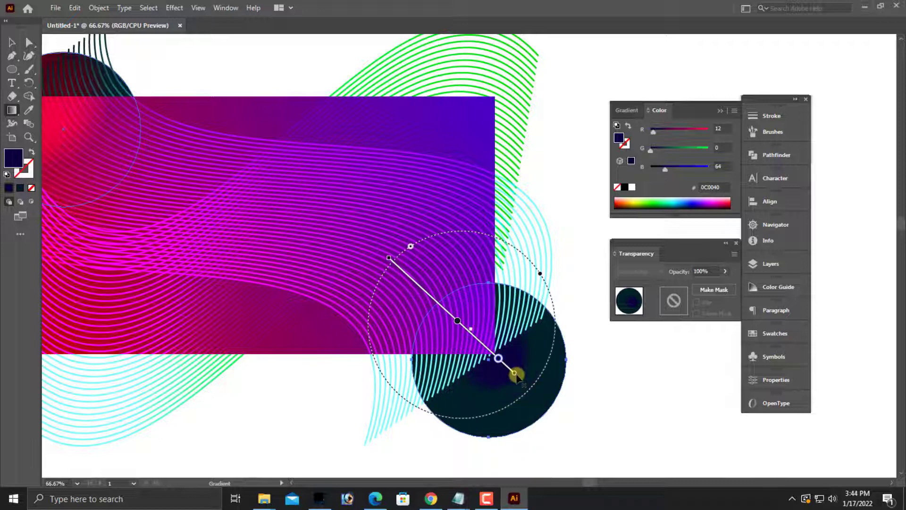
left_click(12, 42)
left_click(601, 394)
left_click_drag(568, 379, 628, 405)
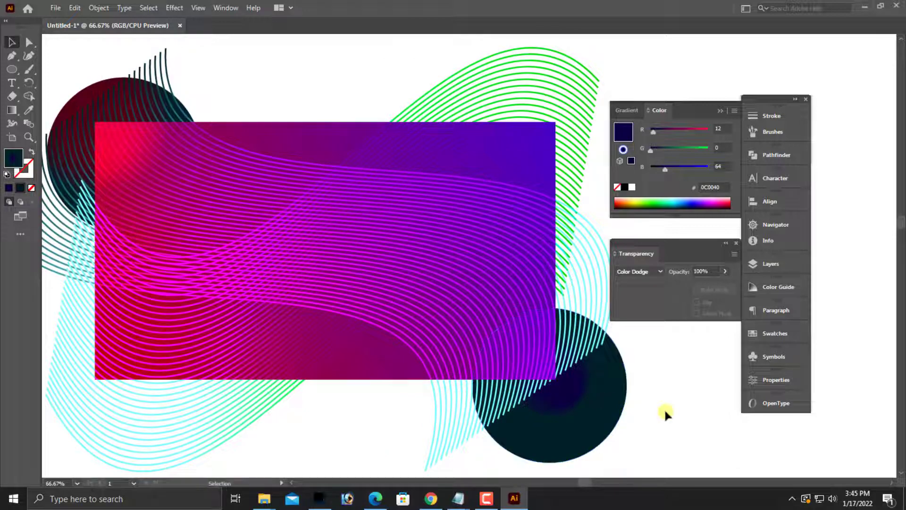
Try 0% opacity on the dark blue circle at the rectangle's lower-right corner and undo it.
left_click(603, 429)
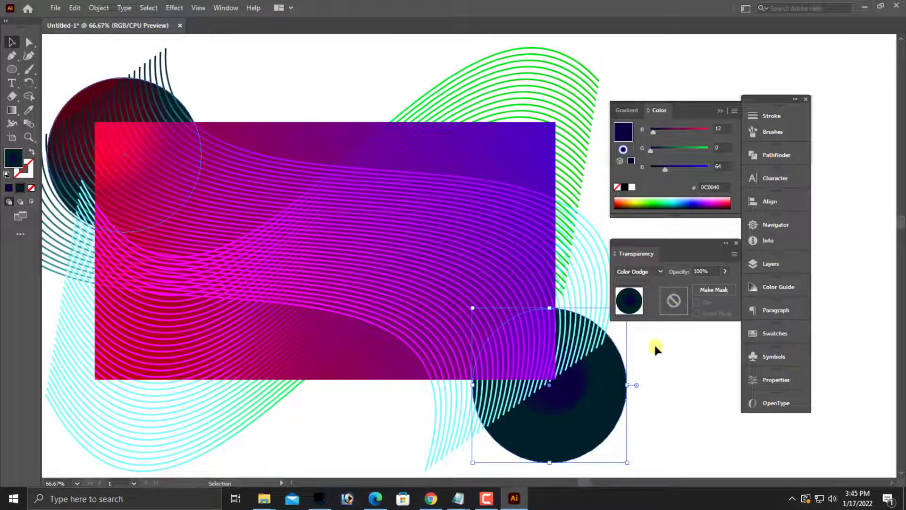
left_click(657, 407)
left_click(601, 377)
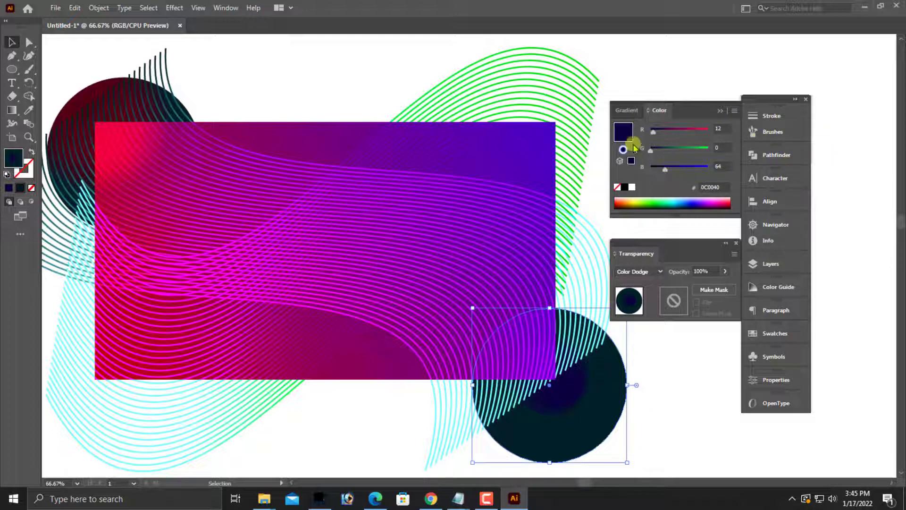
left_click(627, 111)
left_click(628, 218)
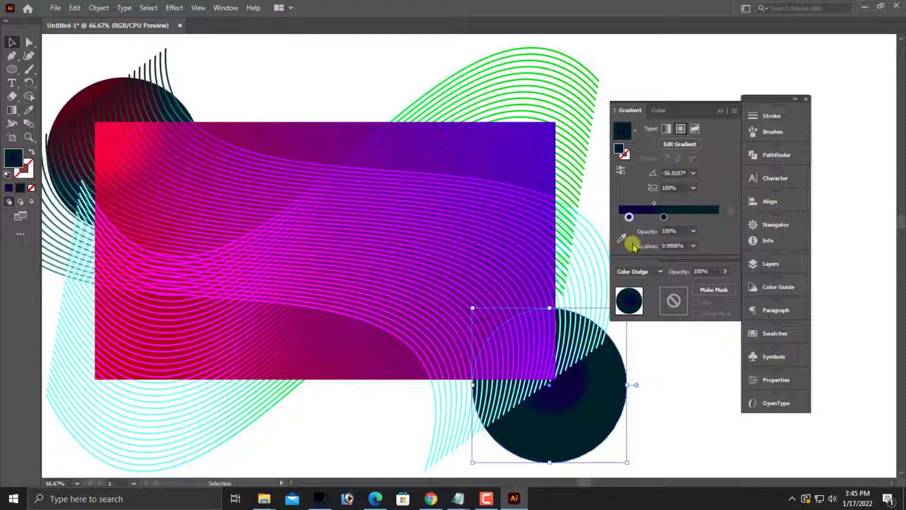
left_click_drag(706, 267, 643, 265)
type("0")
key("Return")
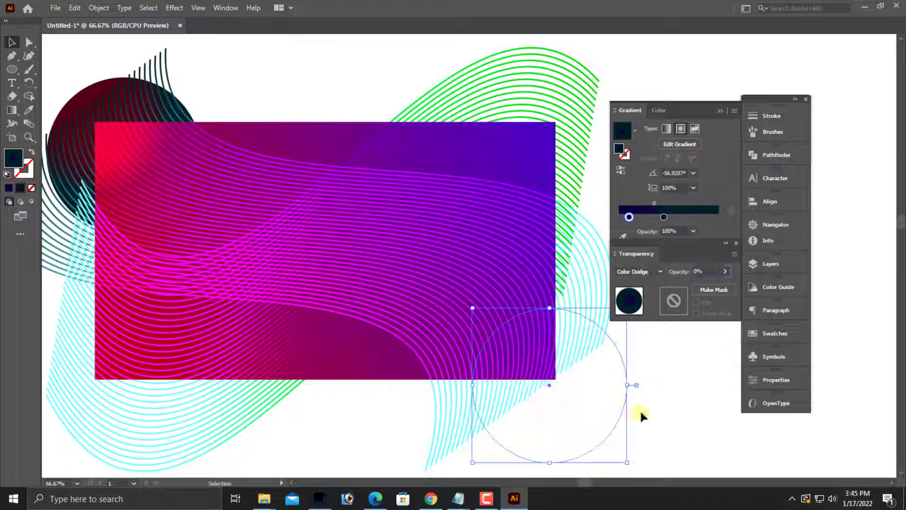
key("ctrl+z")
Move the dark blue circle's dark teal gradient stop to the 100% location and undo a trial 0% opacity.
left_click_drag(662, 218, 717, 217)
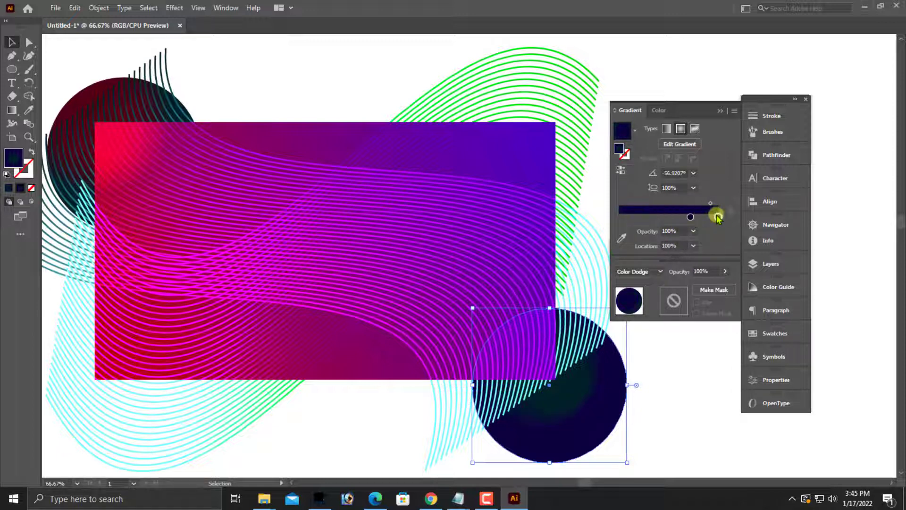
left_click(703, 271)
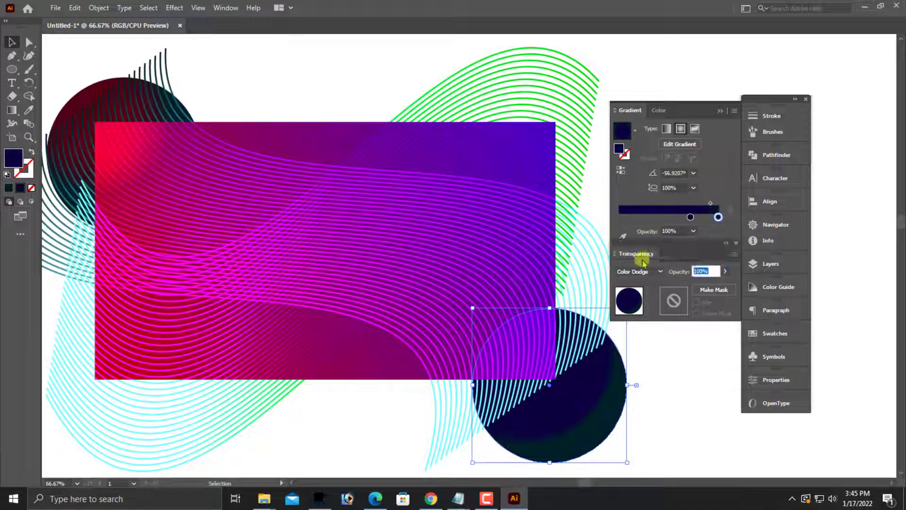
type("0")
key("Return")
left_click(658, 414)
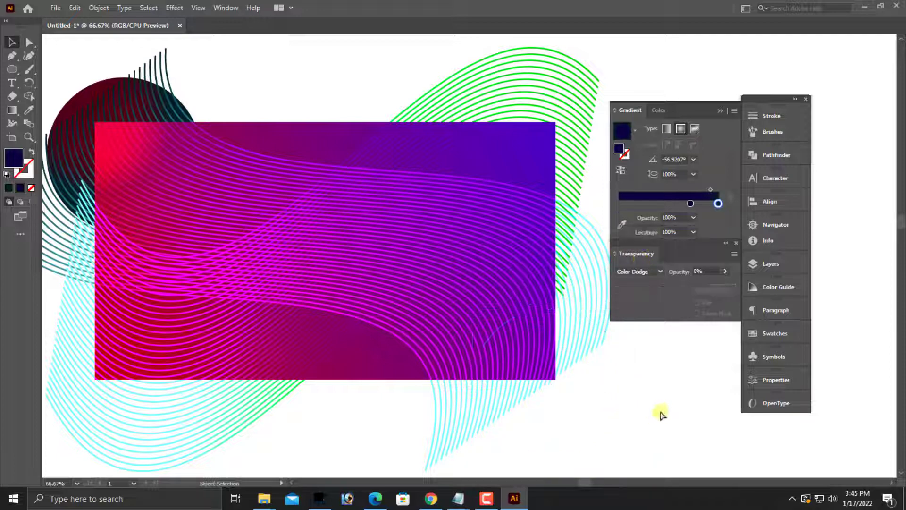
key("ctrl+z")
Move the circle's dark teal gradient stop inward past the dark blue stop to a location of 24.3017%.
left_click(662, 411)
key("space")
left_click_drag(661, 426, 623, 398)
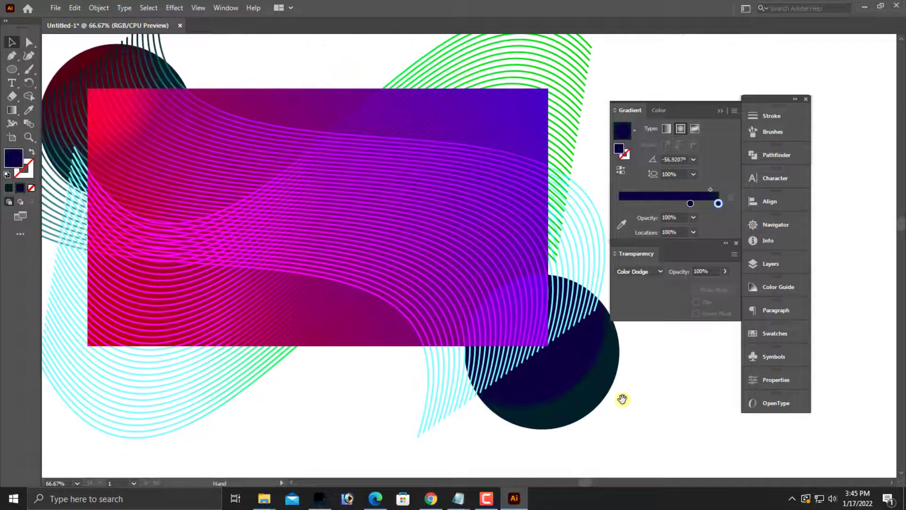
left_click(581, 366)
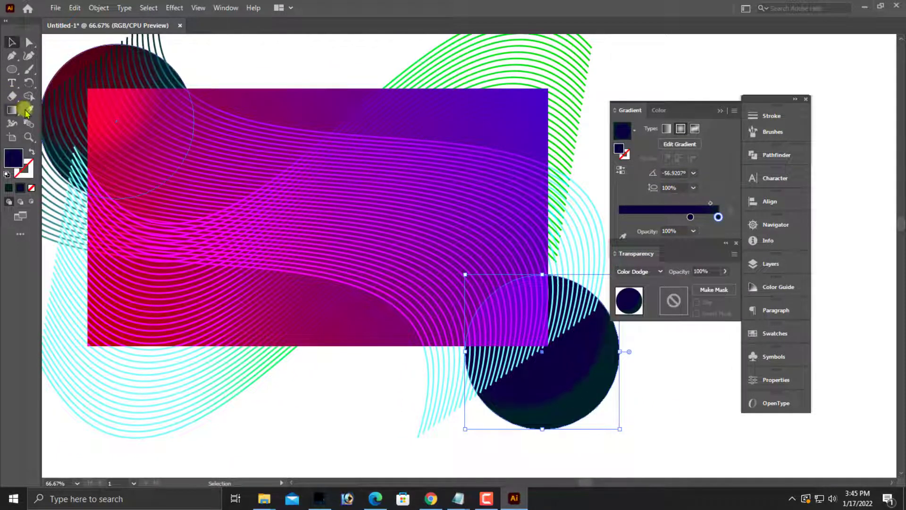
left_click(348, 407)
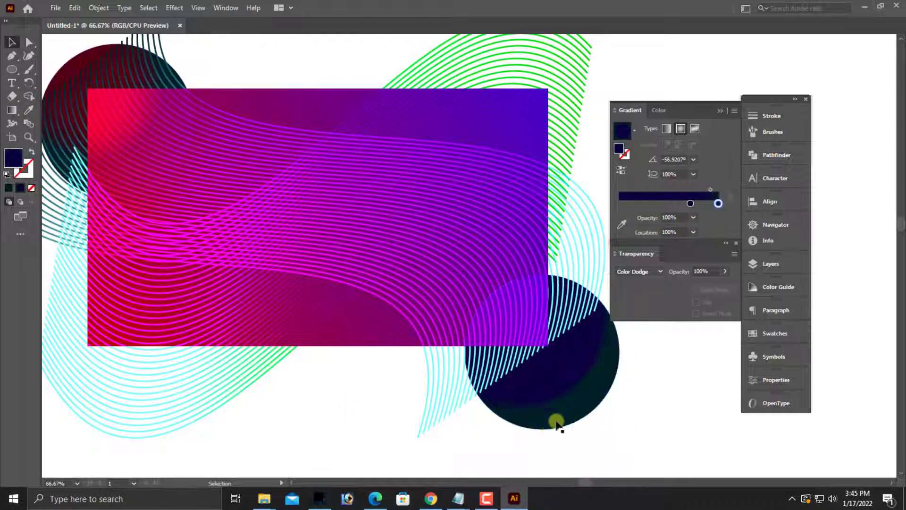
left_click(556, 407)
left_click(686, 217)
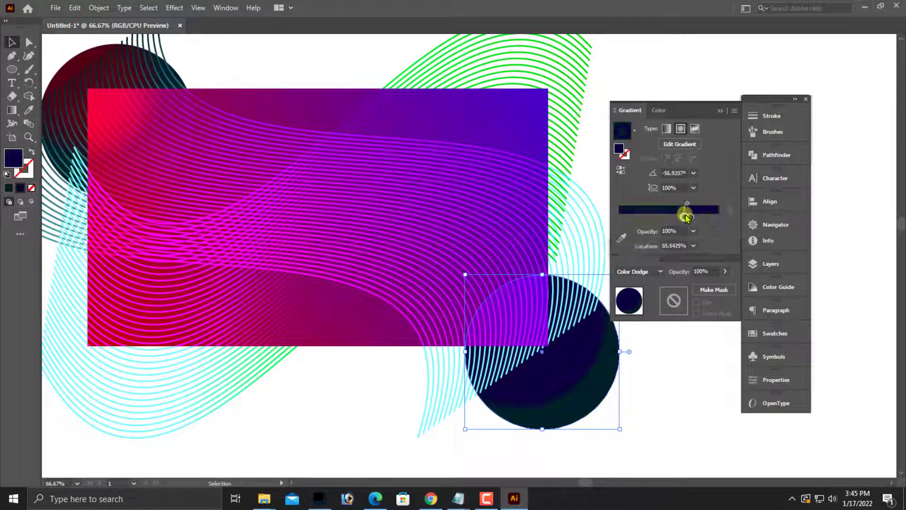
left_click(642, 423)
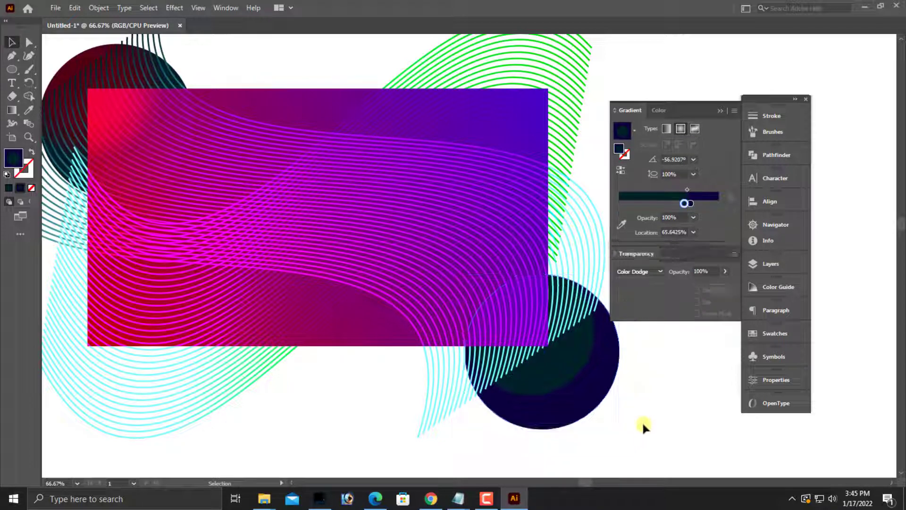
left_click(581, 362)
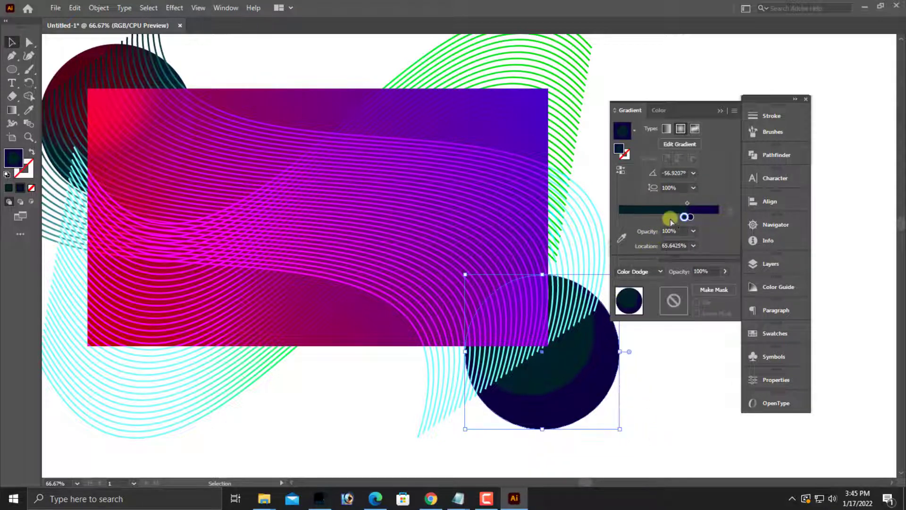
left_click_drag(684, 219, 641, 215)
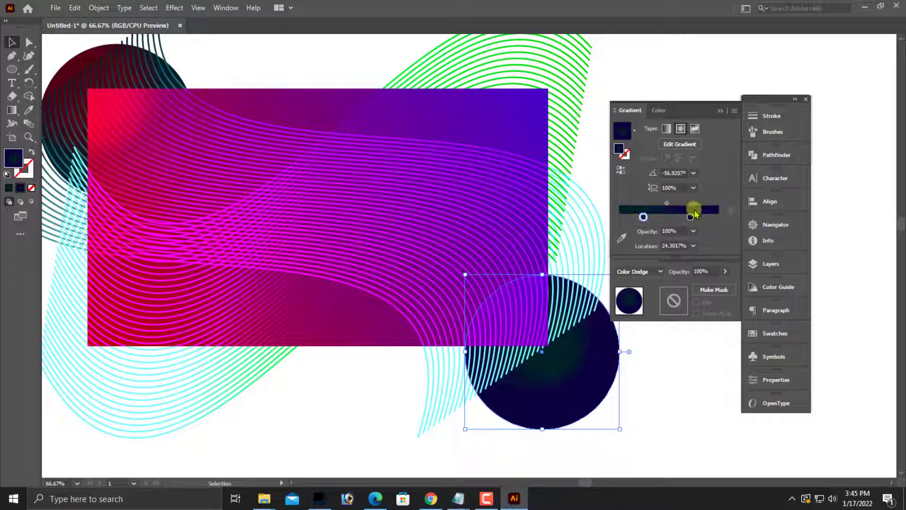
Recolor the circle's dark teal gradient stop to red with RGB 192, 74, 64.
left_click(658, 110)
left_click_drag(658, 150, 690, 134)
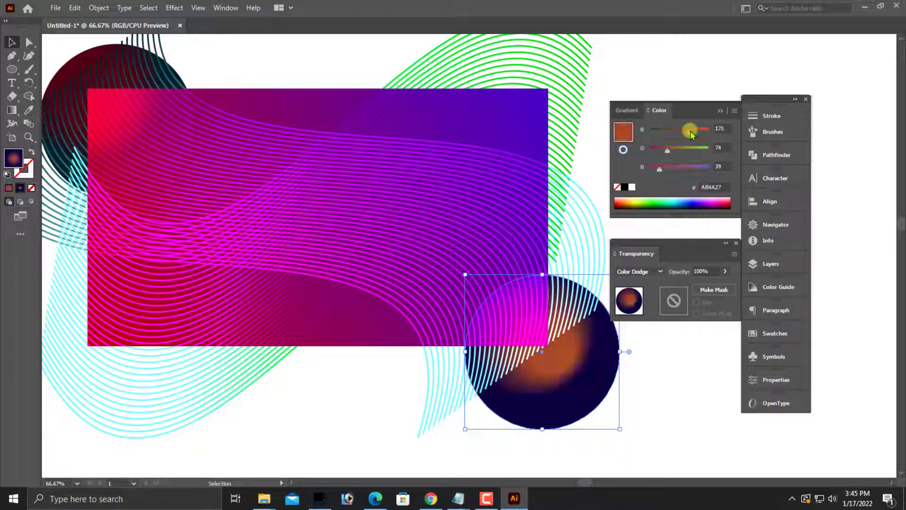
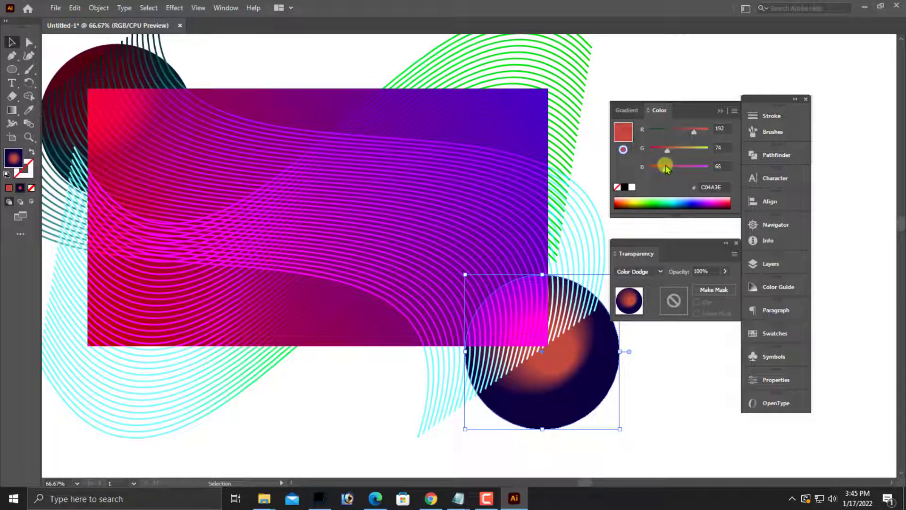
left_click_drag(665, 167, 664, 168)
Shift the red stop close to the radial gradient's center near the rectangle's lower-right corner and deselect the circle.
left_click(12, 110)
left_click_drag(490, 297, 550, 350)
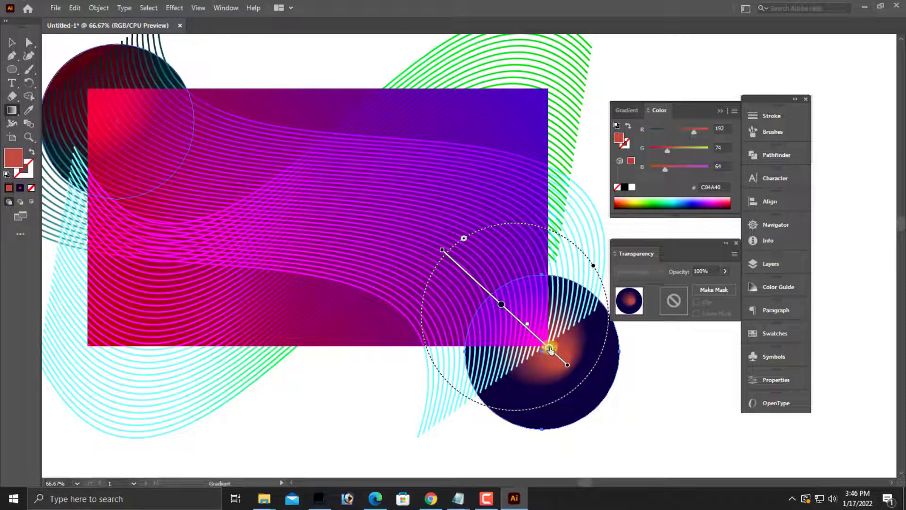
left_click(12, 42)
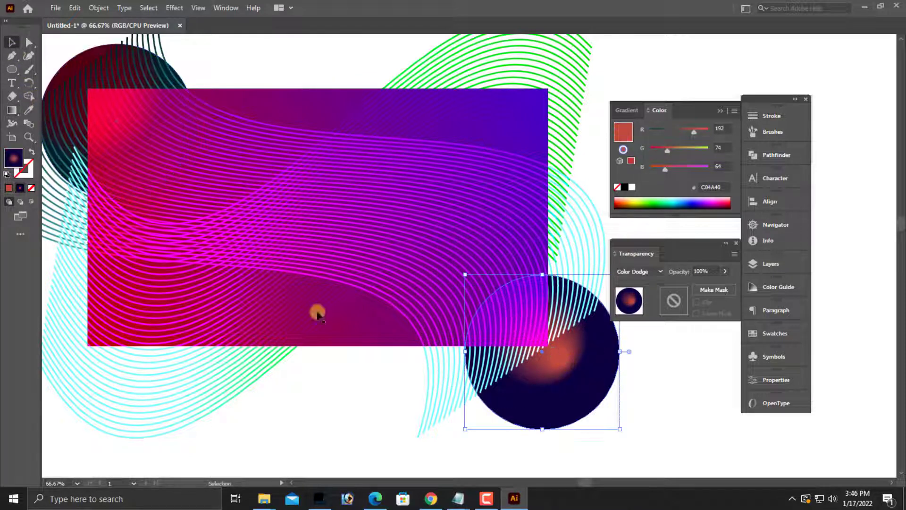
left_click(348, 412)
key("ctrl+minus")
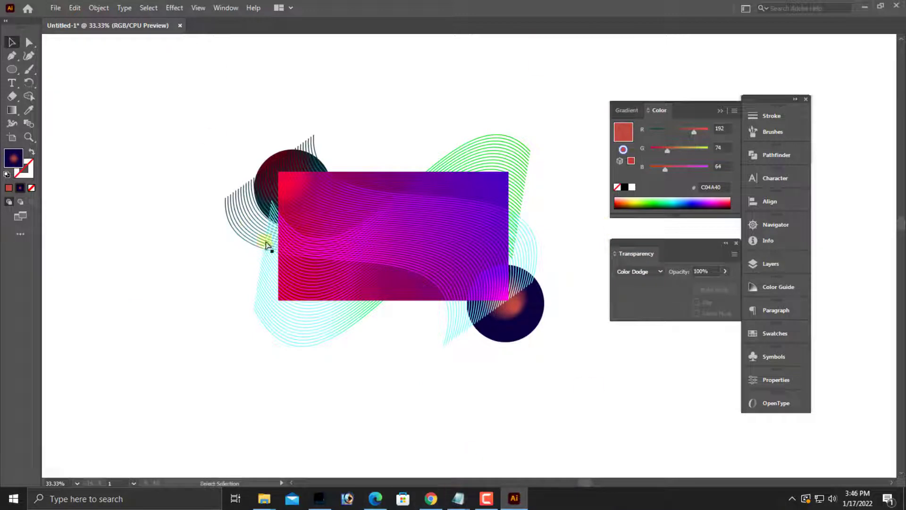
Rotate the circle at the rectangle's lower-right corner slightly clockwise and deselect it.
key("ctrl+space")
left_click_drag(227, 123, 668, 361)
key("space")
left_click_drag(628, 424, 576, 398)
left_click(566, 384)
key("ctrl+z")
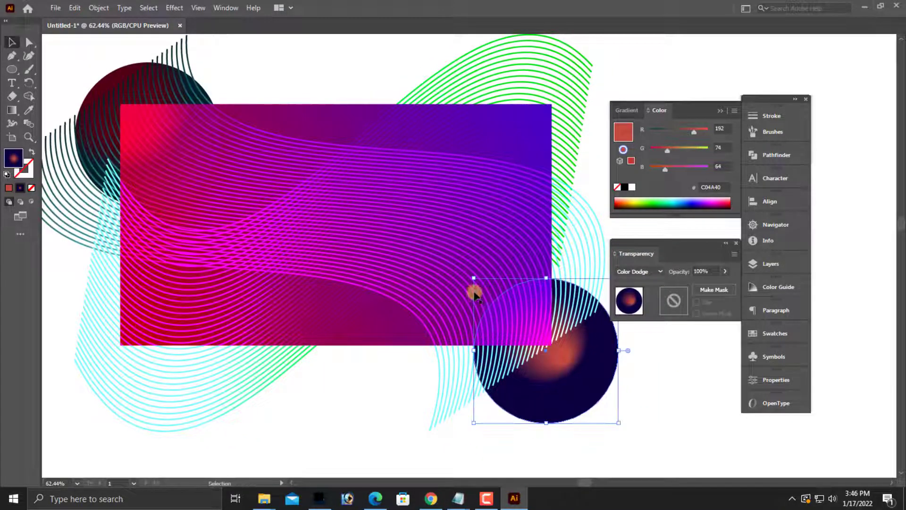
left_click_drag(470, 273, 519, 276)
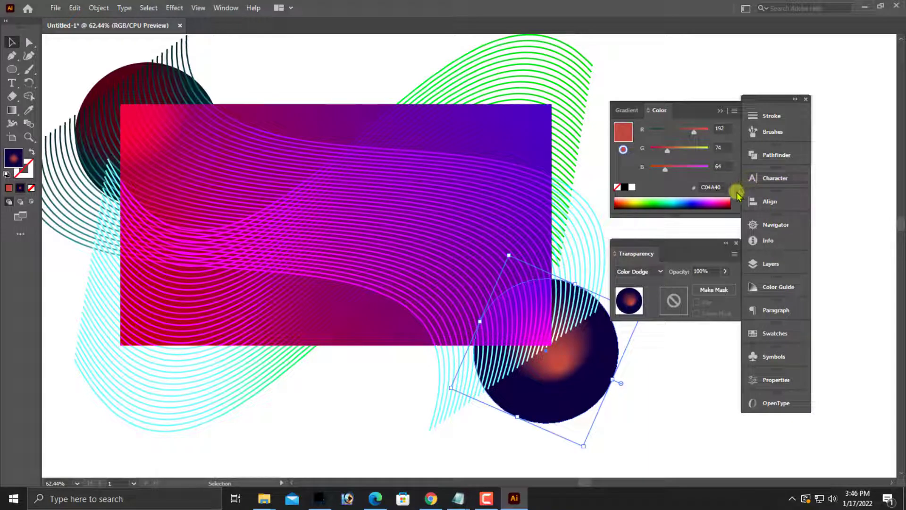
left_click(645, 378)
Examine the glow of the circles at the rectangle's upper-left and lower-right corners.
key("ctrl+equal")
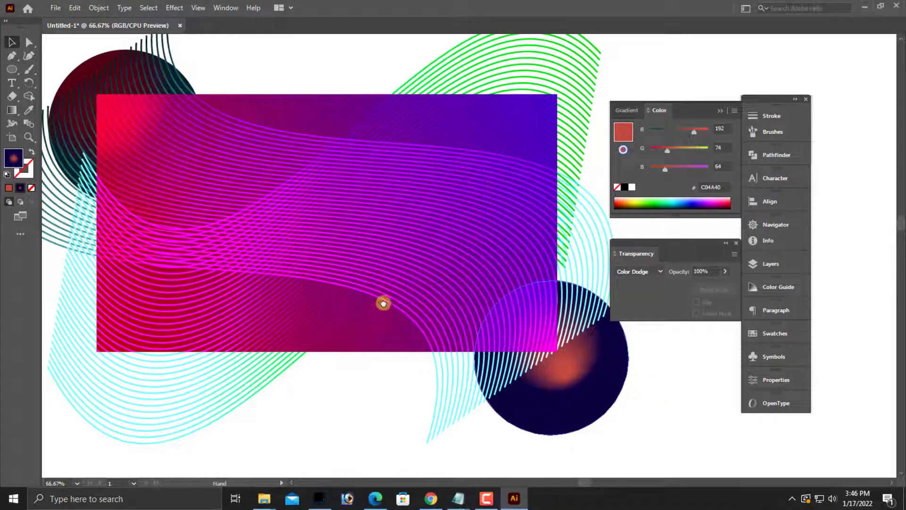
left_click_drag(173, 219, 249, 237)
left_click_drag(275, 144, 394, 194)
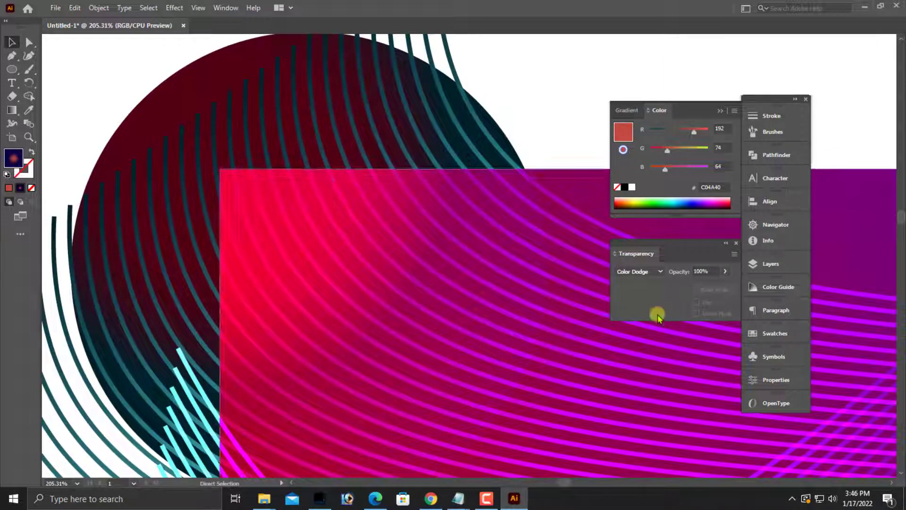
key("ctrl+minus")
key("ctrl+minus")
key("ctrl+minus")
key("ctrl+minus")
key("ctrl+minus")
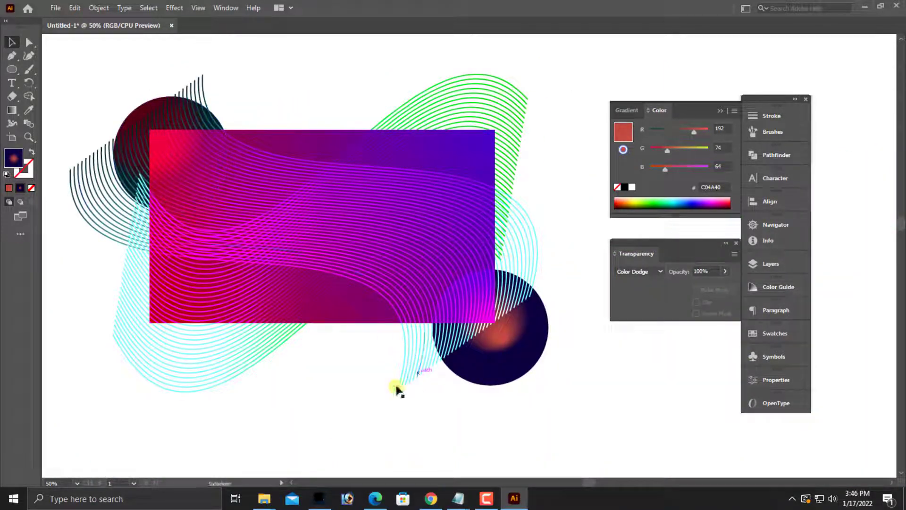
left_click_drag(183, 176, 642, 386)
left_click_drag(578, 378, 513, 379)
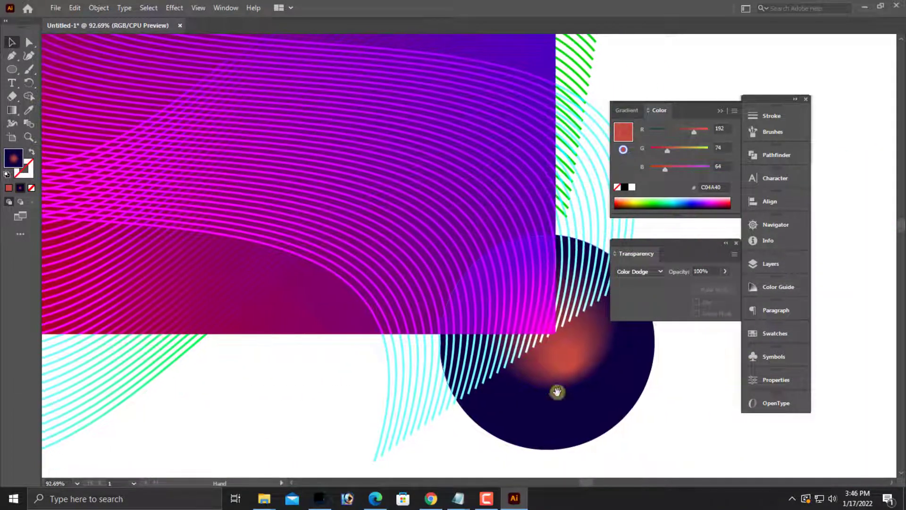
Move the red-centered circle slightly down from the rectangle's lower-right corner and deselect it.
left_click(588, 385)
left_click_drag(572, 381, 571, 390)
left_click(673, 407)
Try the Color blend mode on the red-centered circle and undo it.
left_click(582, 372)
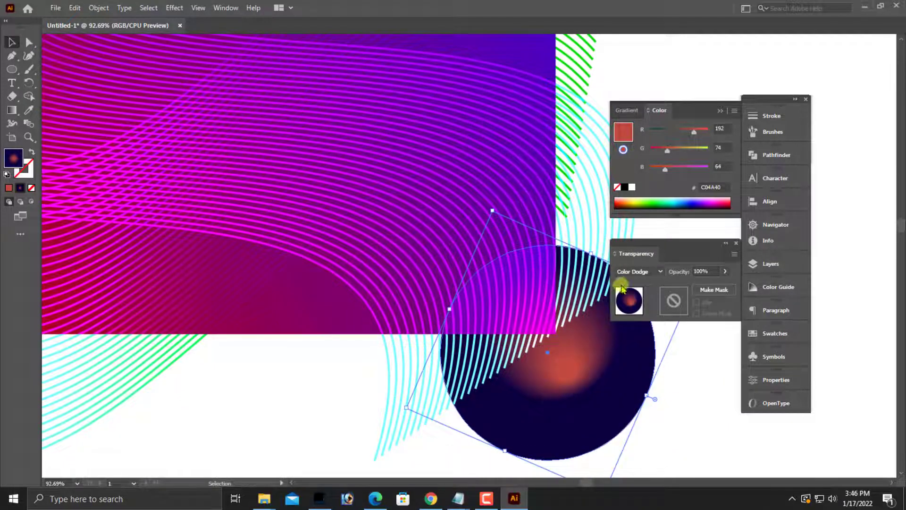
left_click(652, 271)
left_click(637, 223)
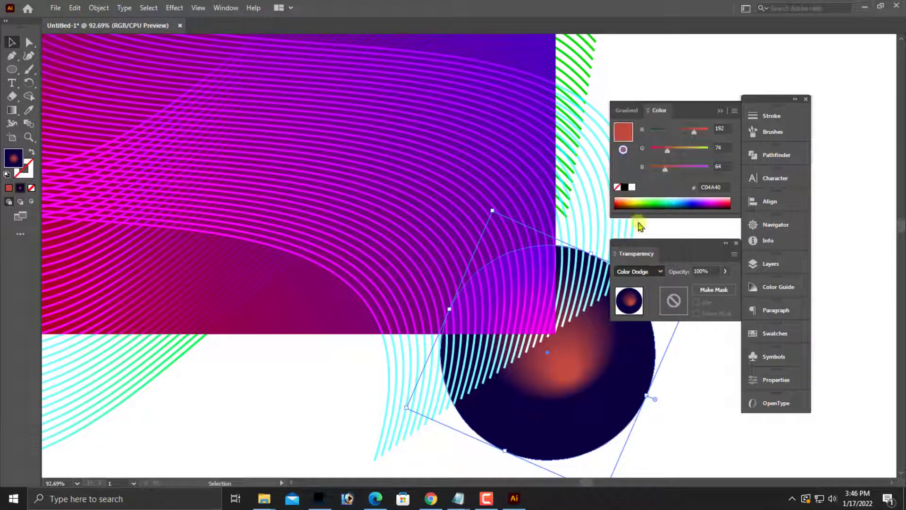
left_click(654, 270)
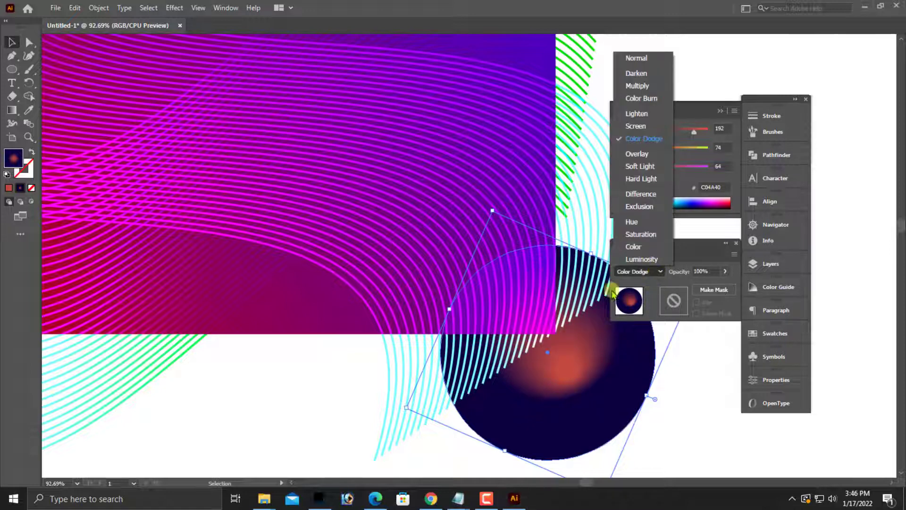
left_click(634, 246)
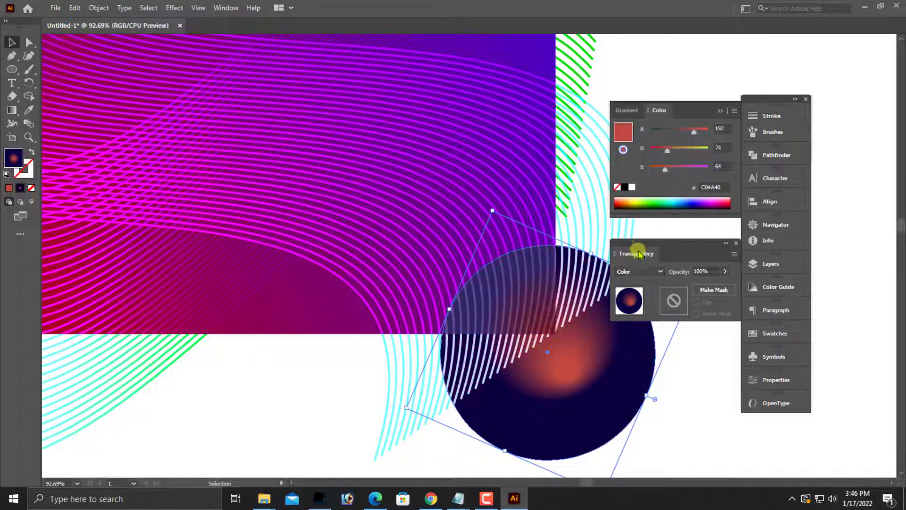
key("ctrl+z")
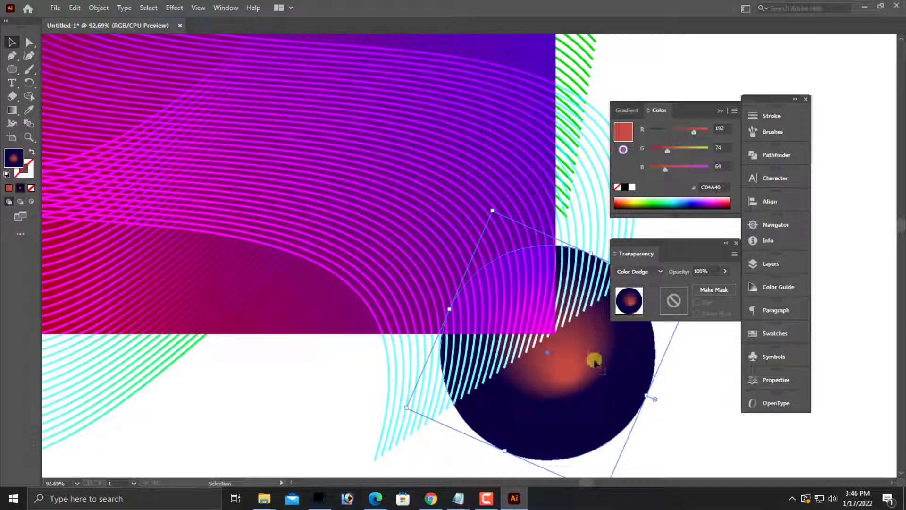
Move the circle's dark blue gradient stop to 46.0894% and swing the gradient's center left beneath the rectangle's lower edge.
scroll(589, 387, "up", 2)
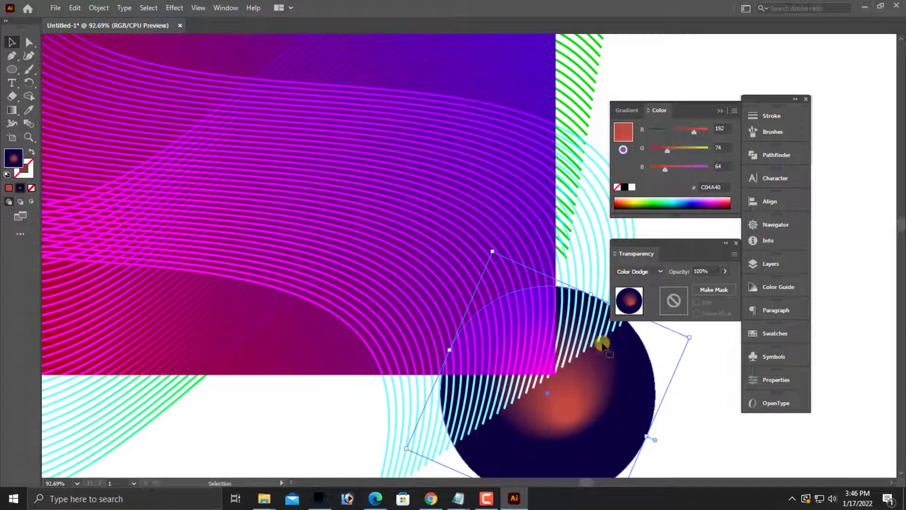
left_click(627, 110)
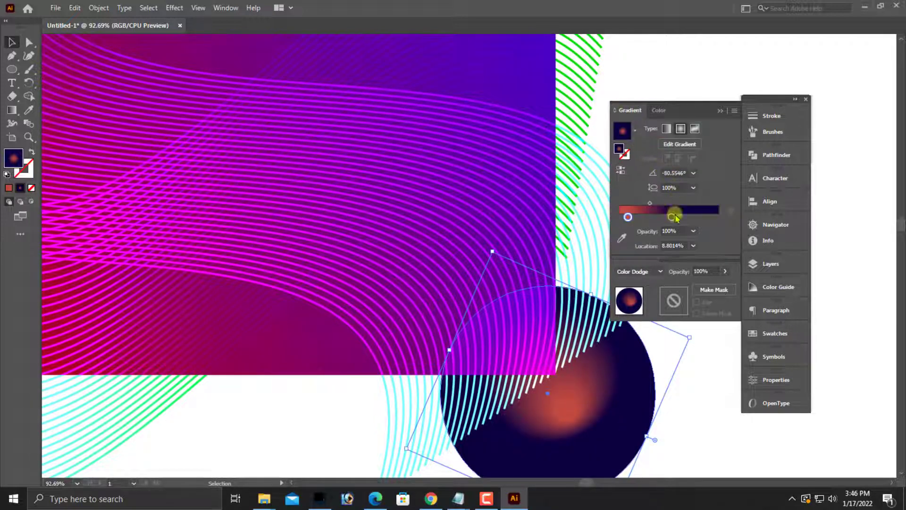
mouse_move(671, 217)
left_mouse_down()
mouse_move(685, 217)
mouse_move(665, 204)
mouse_move(702, 217)
mouse_move(666, 216)
left_mouse_up()
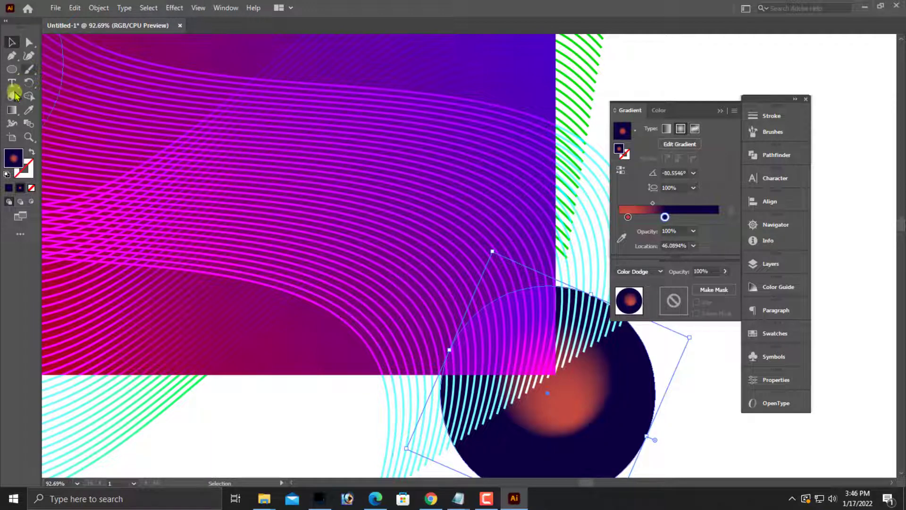
left_click(12, 110)
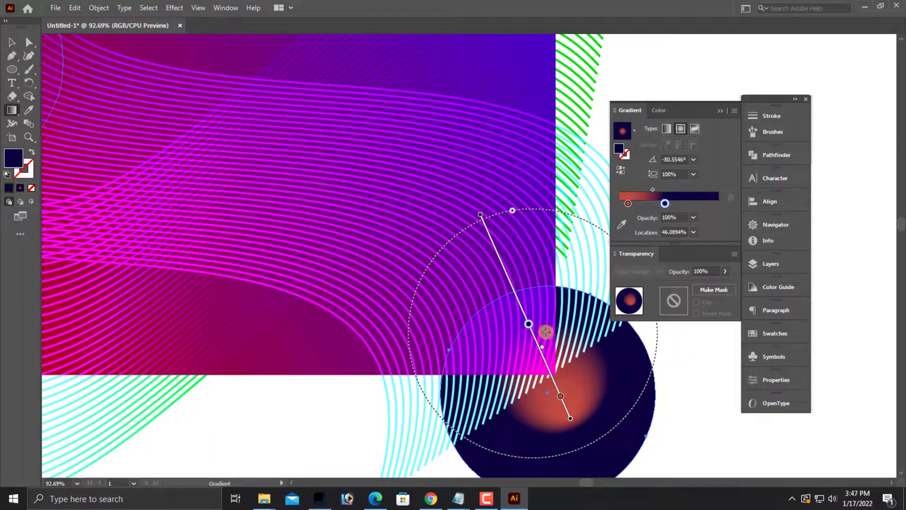
left_click_drag(569, 419, 532, 421)
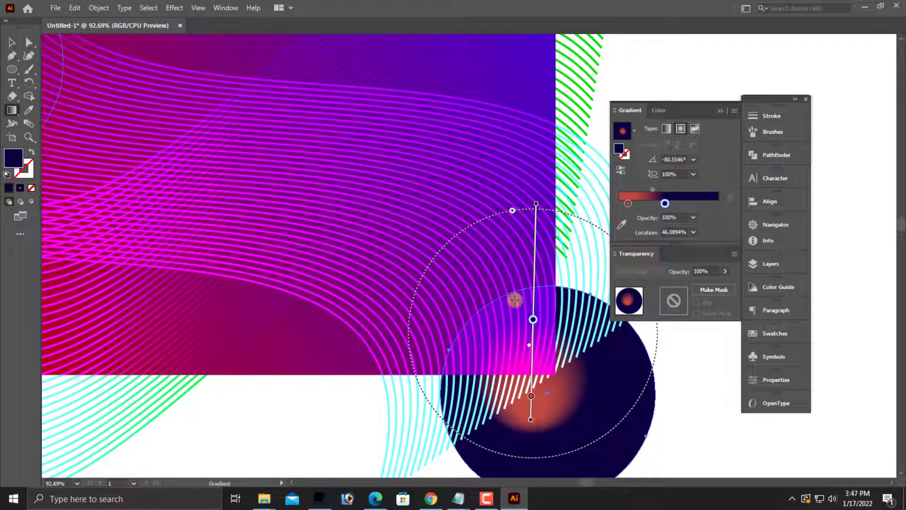
Move the lower-right circle's dark blue gradient stop to 72.4064% and deselect the circle.
left_click_drag(534, 327, 532, 349)
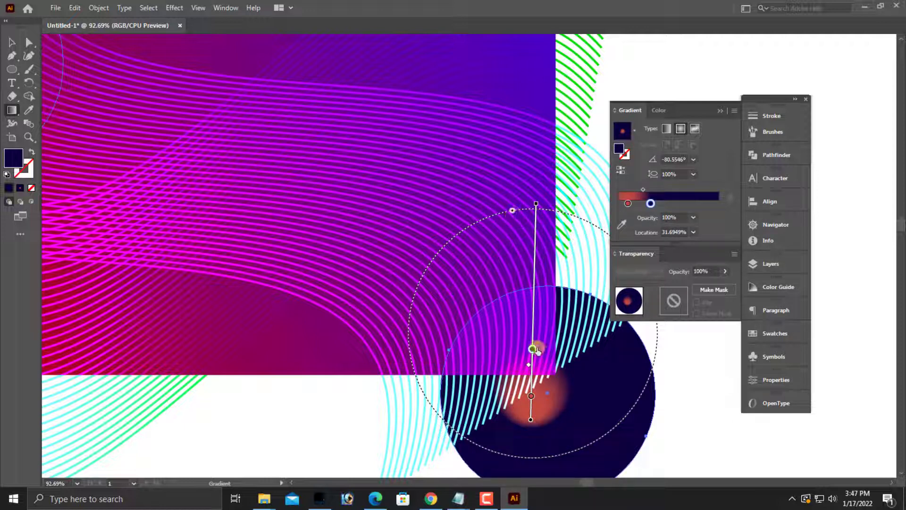
mouse_move(533, 350)
left_mouse_down()
mouse_move(533, 368)
mouse_move(534, 265)
left_mouse_up()
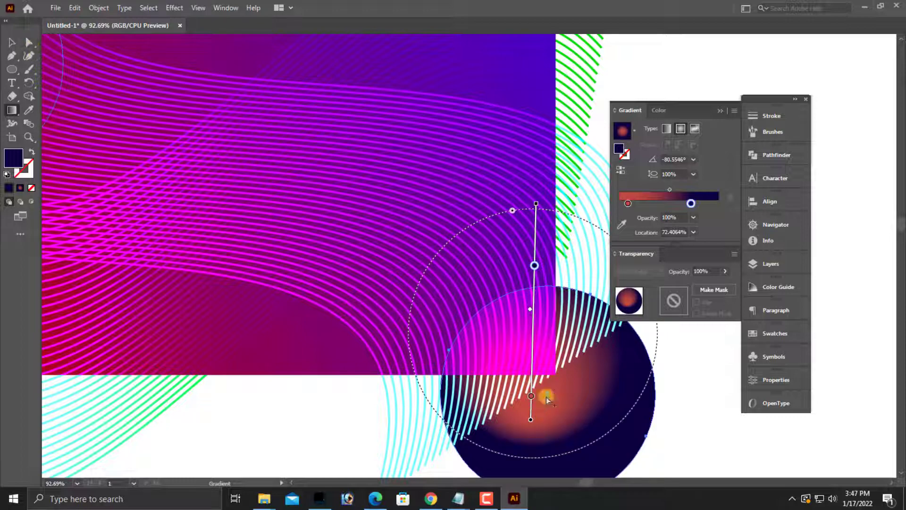
left_click_drag(579, 397, 585, 416)
key("ctrl+z")
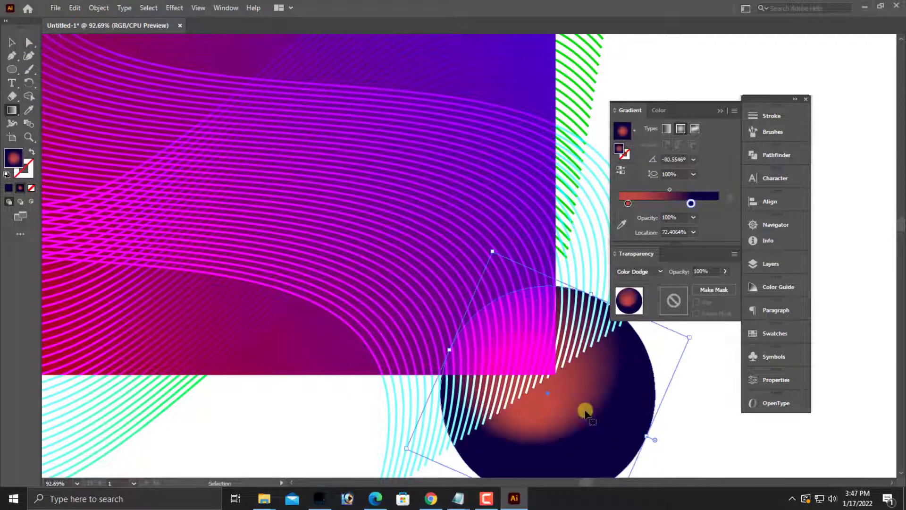
left_click(12, 43)
left_click(681, 366)
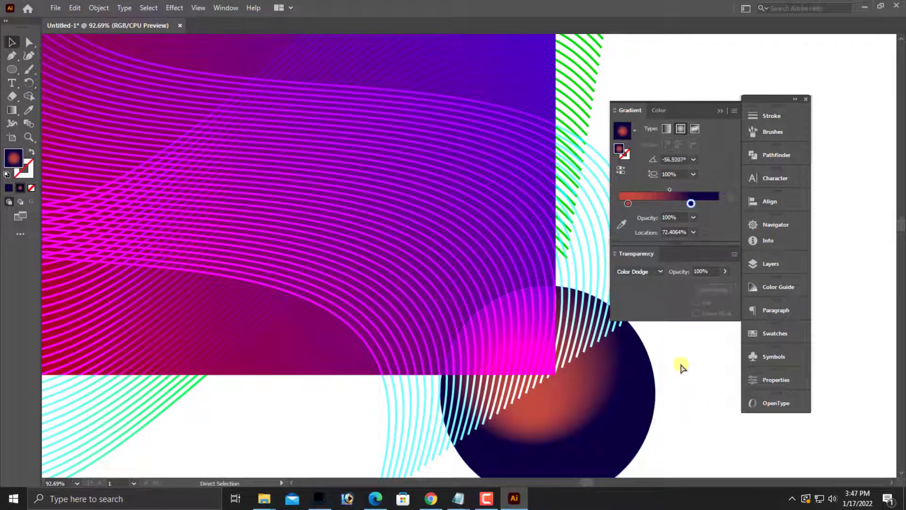
key("ctrl+minus")
key("ctrl+minus")
key("ctrl+plus")
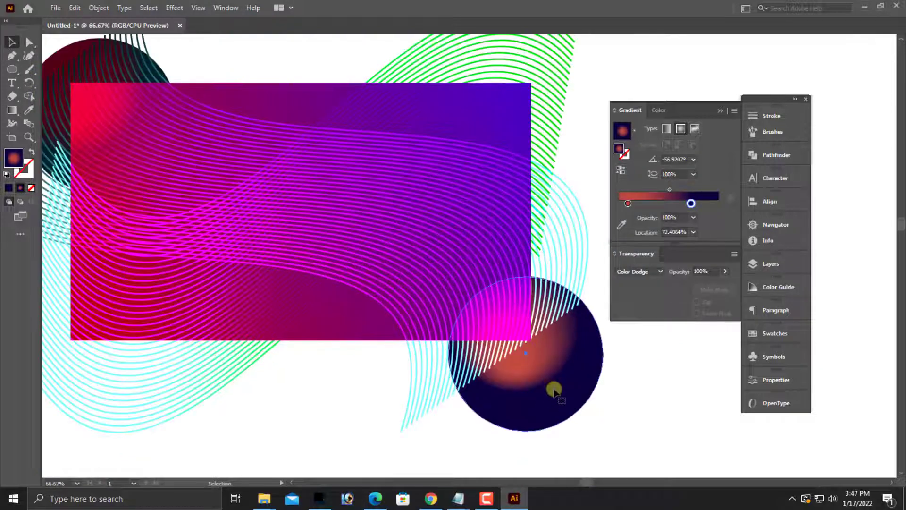
Delete the red-centered circle at the rectangle's lower-right corner.
left_click(554, 389)
left_click(473, 444)
left_click_drag(557, 376, 582, 398)
left_click(585, 397)
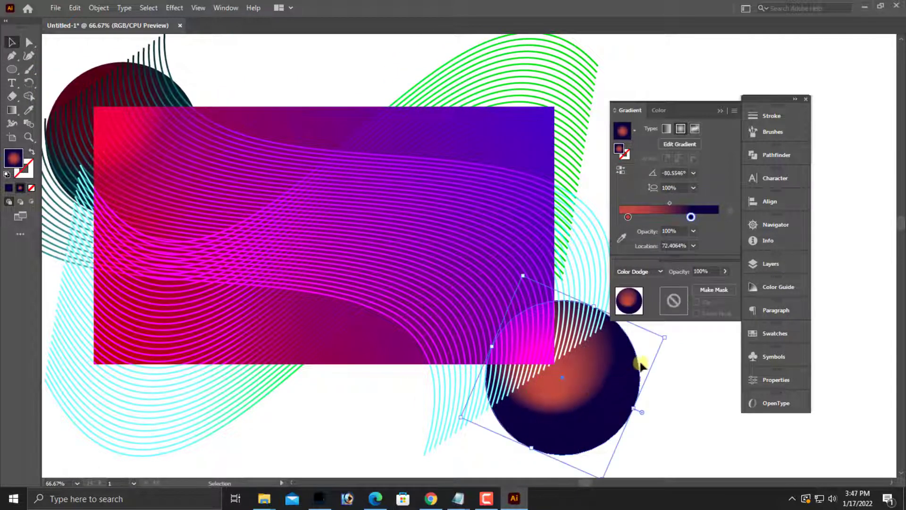
key("Delete")
Try duplicating the upper-left circle onto the rectangle's upper-right corner and undo it.
left_click_drag(100, 85, 494, 148)
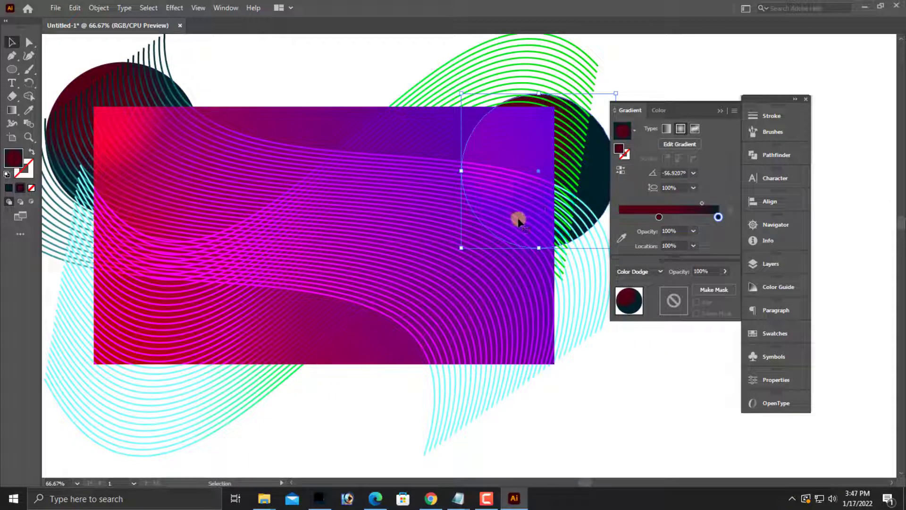
key("ctrl+z")
scroll(472, 401, "down", 2)
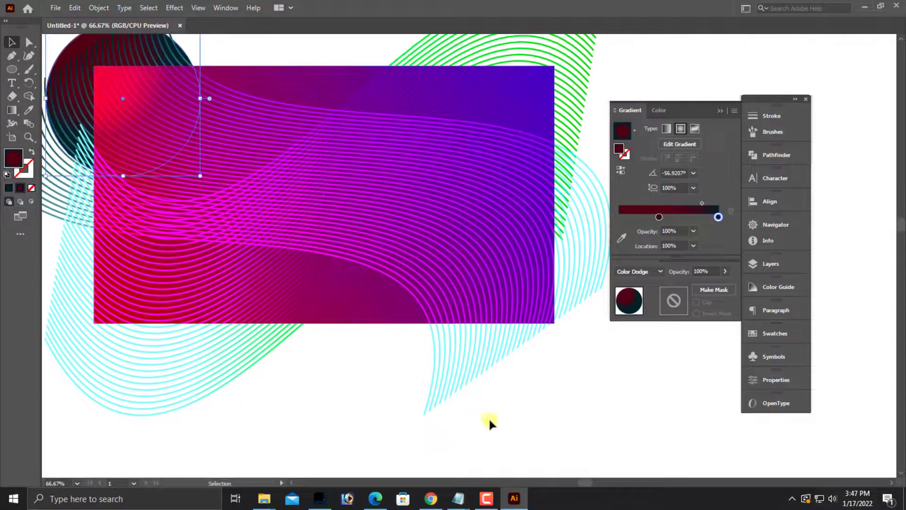
left_click(488, 417)
scroll(486, 406, "up", 3)
scroll(293, 123, "up", 2)
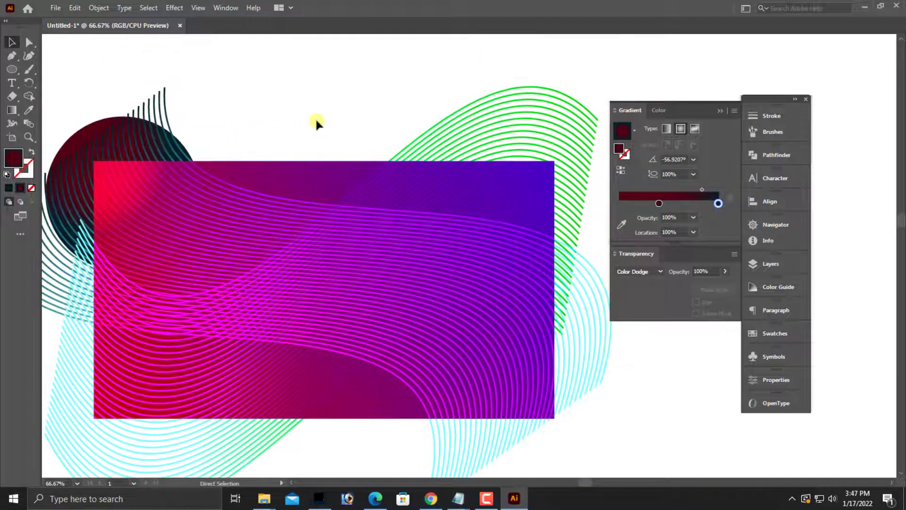
Duplicate the upper-left dark red circle onto the rectangle's lower-right corner.
key("ctrl+minus")
left_click_drag(135, 111, 655, 432)
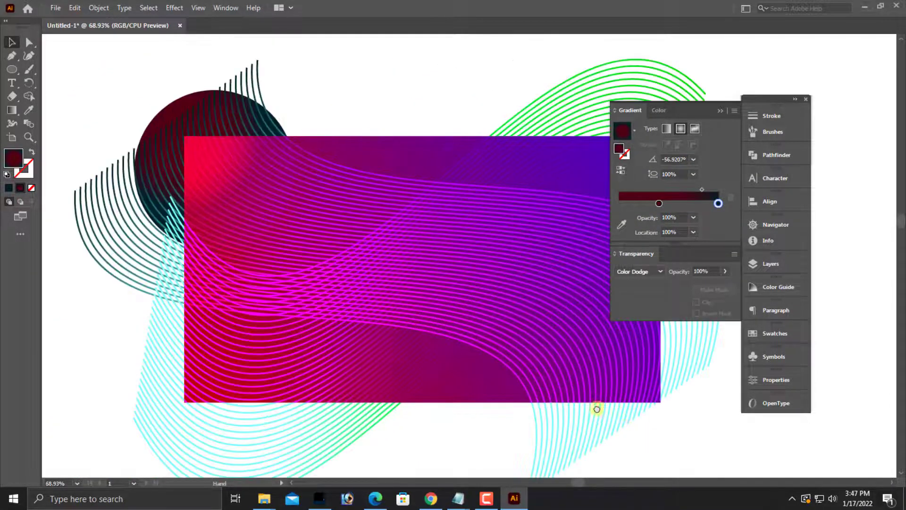
left_click_drag(597, 409, 627, 433)
left_click(117, 80)
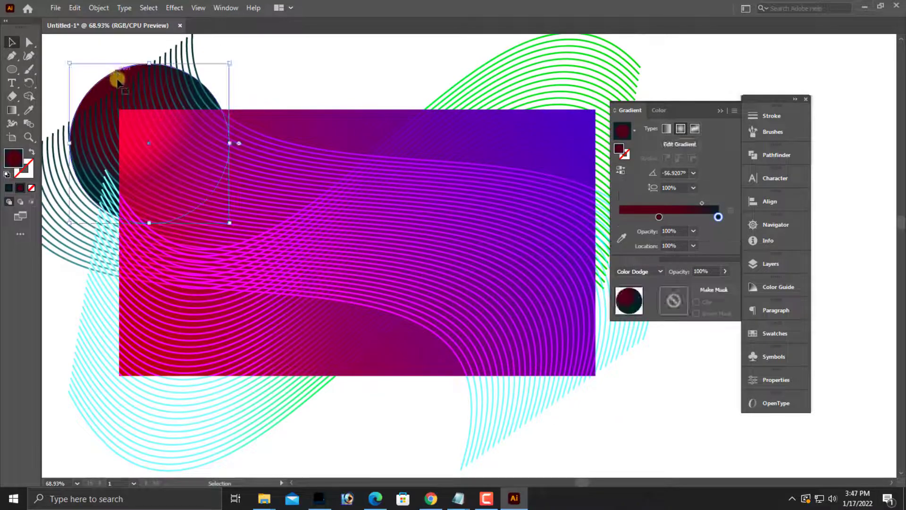
mouse_move(117, 79)
left_mouse_down()
mouse_move(530, 344)
mouse_move(531, 314)
left_mouse_up()
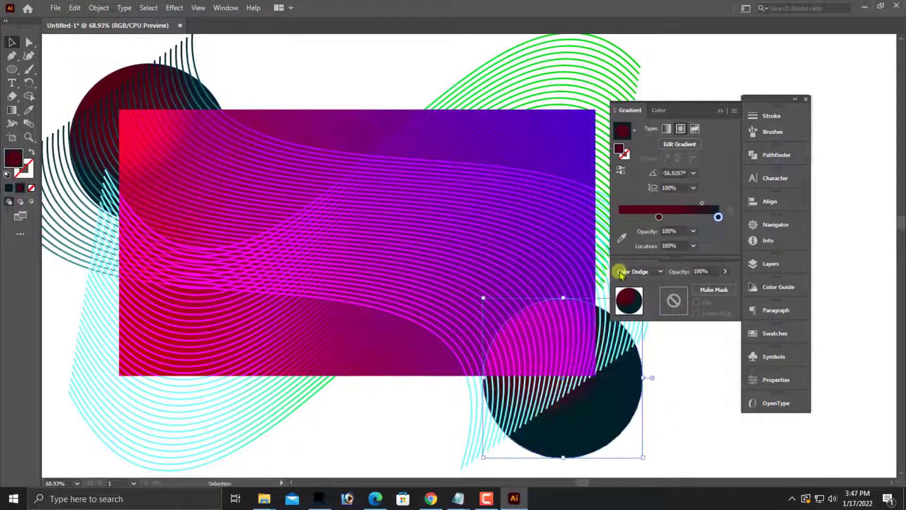
Set the duplicated circle's gradient angle to 56°.
left_click(693, 173)
left_click(679, 173)
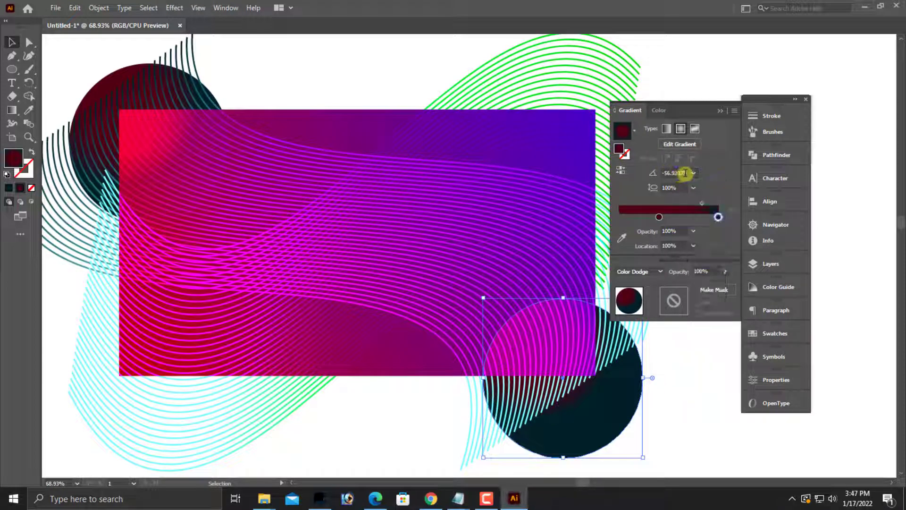
left_click(679, 173)
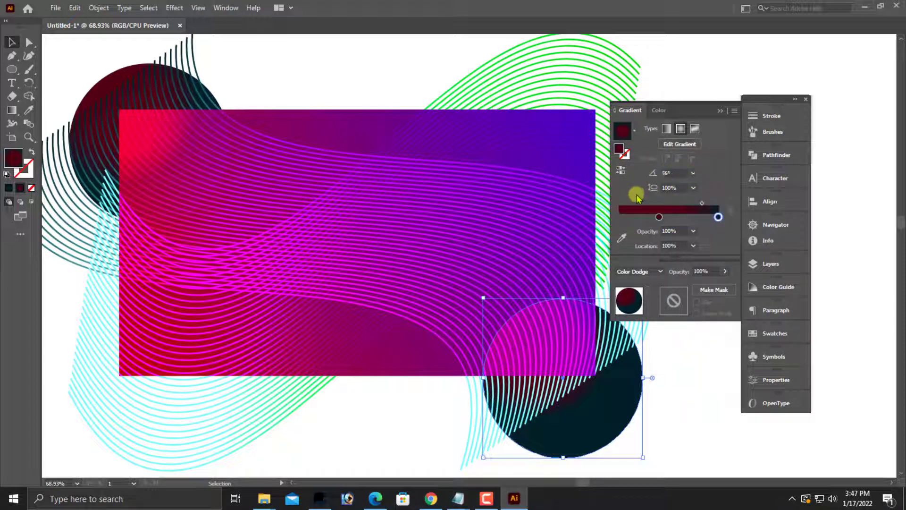
left_click(702, 399)
Recolor the duplicated circle's dark red gradient stop to dark blue #020024.
left_click_drag(615, 420, 574, 412)
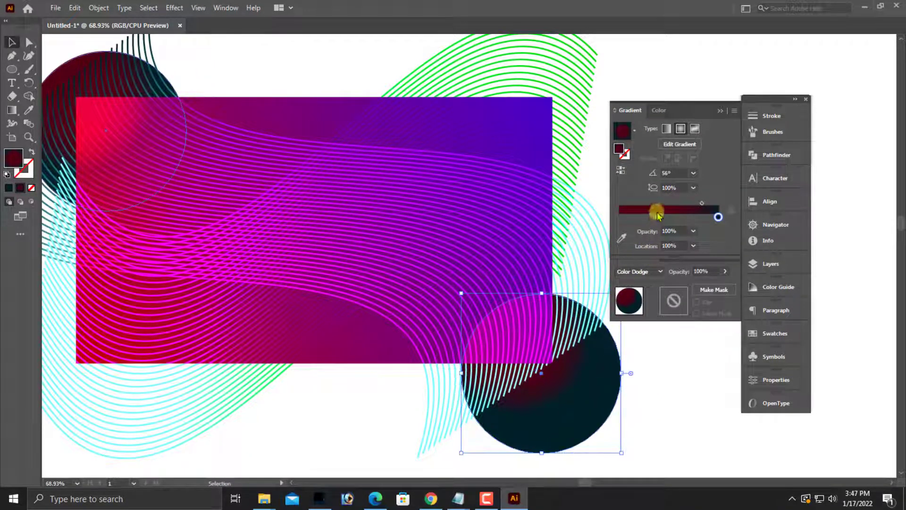
left_click(658, 110)
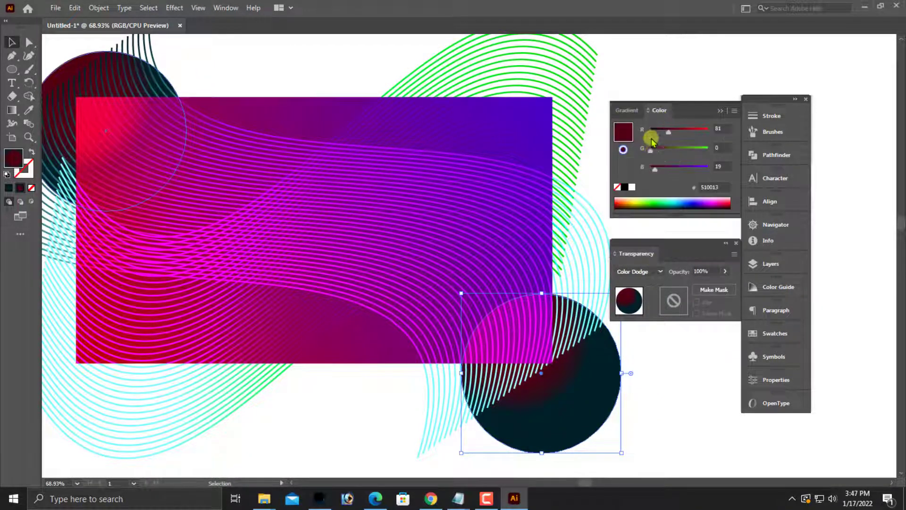
left_click_drag(670, 133, 651, 131)
left_click_drag(656, 168, 660, 171)
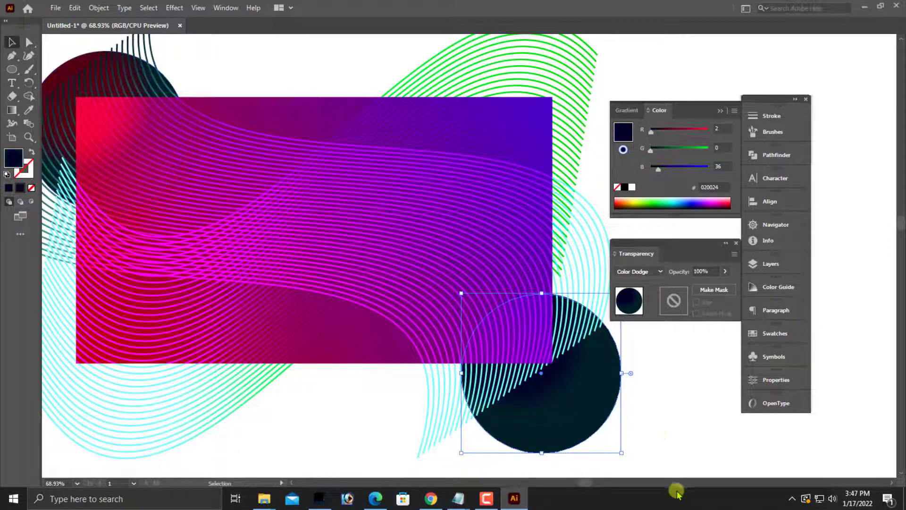
scroll(655, 409, "down", 3)
scroll(590, 392, "down", 2)
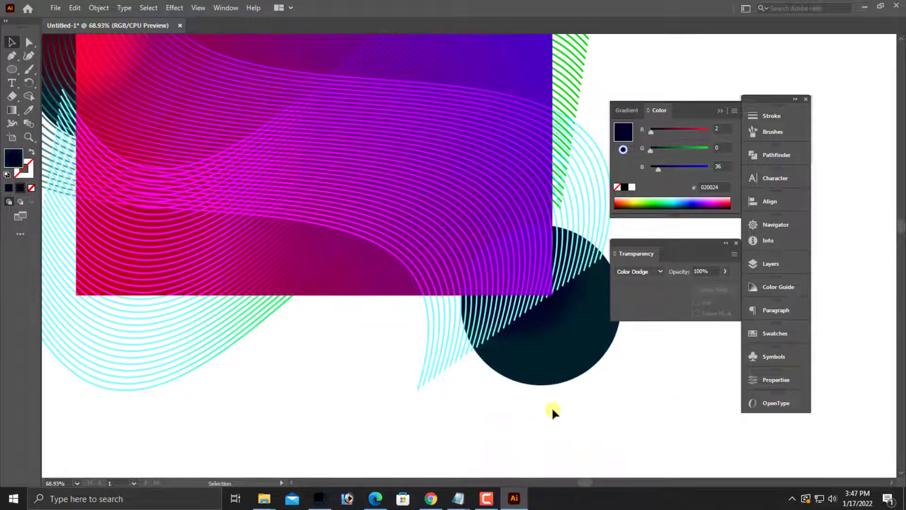
scroll(550, 382, "up", 4)
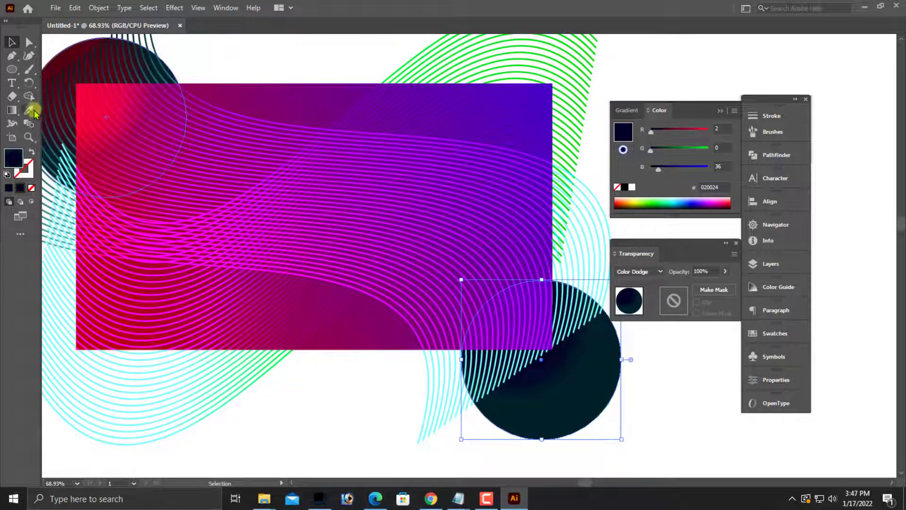
Redraw the lower-right circle's radial gradient diagonally from inside the rectangle down across its lower-right corner, adjusting the dark blue stop.
left_click(27, 98)
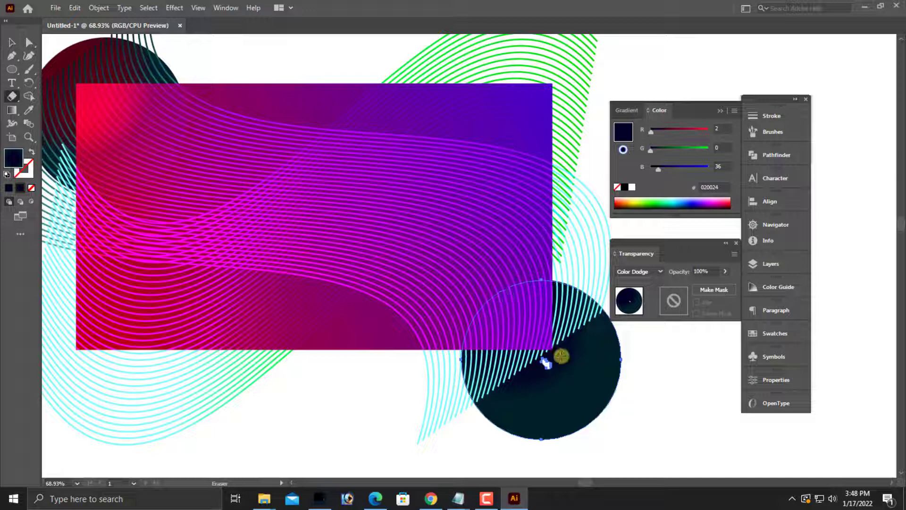
key("ctrl+z")
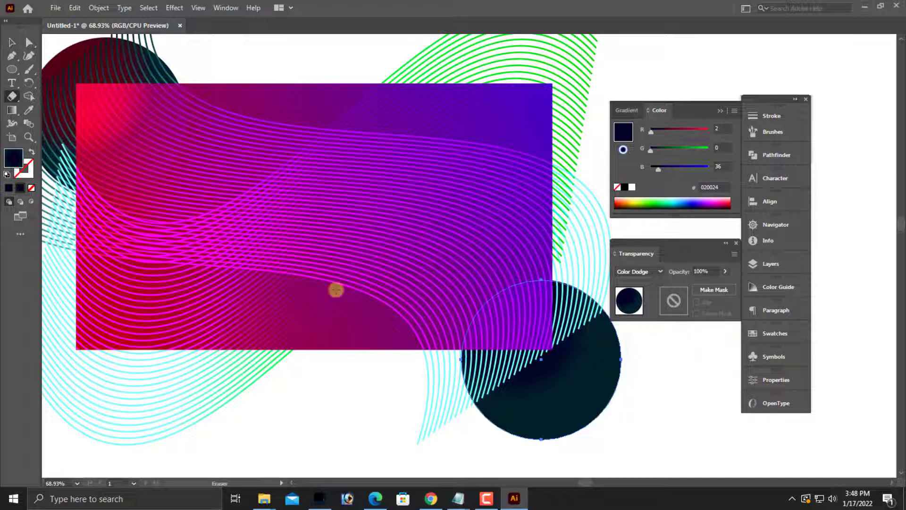
left_click(11, 110)
left_click_drag(508, 327, 525, 330)
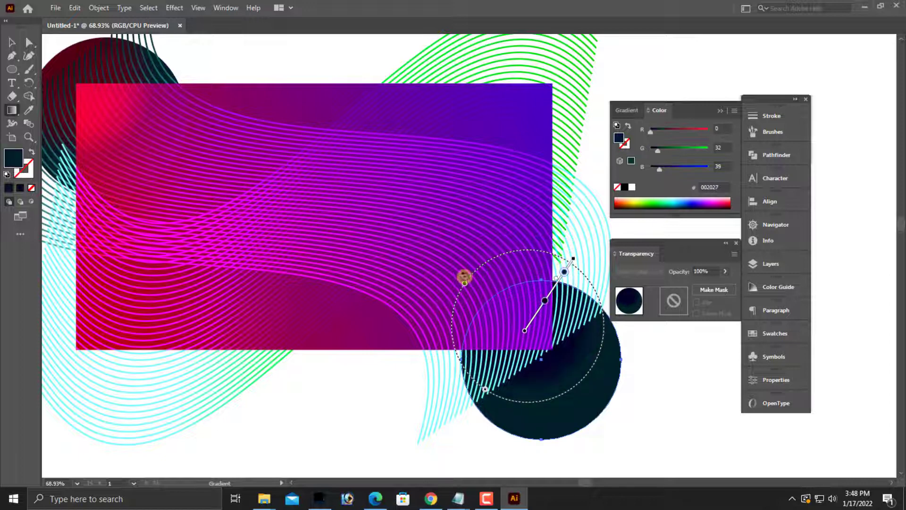
left_click_drag(452, 271, 548, 339)
mouse_move(490, 300)
left_mouse_down()
mouse_move(517, 338)
mouse_move(556, 351)
mouse_move(501, 320)
left_mouse_up()
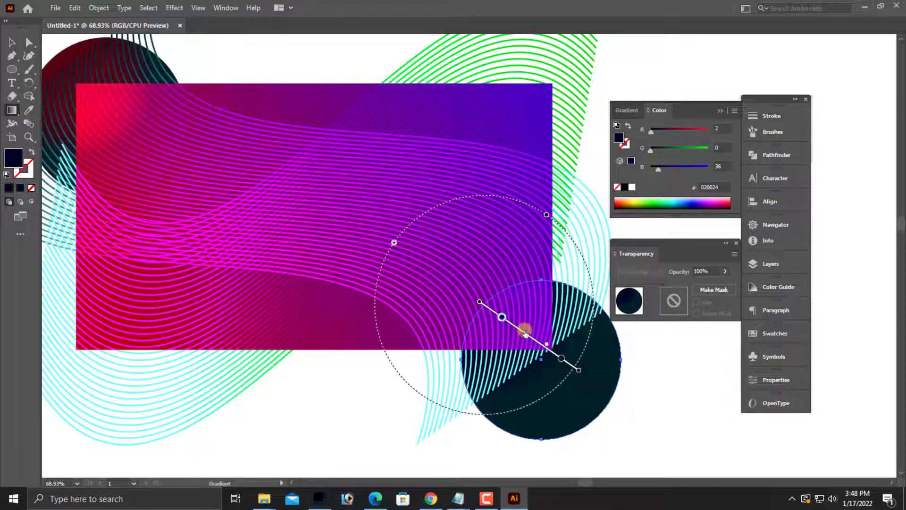
left_click(12, 42)
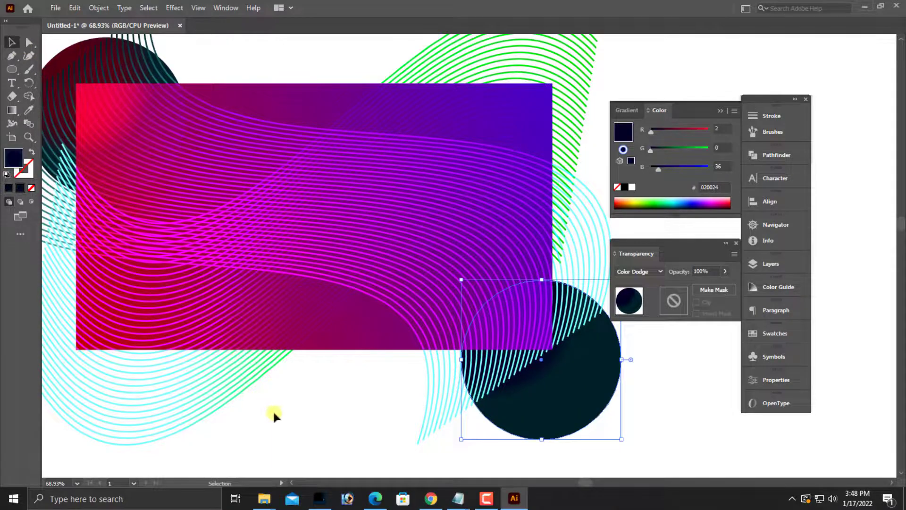
Nudge the lower-right circle slightly to the right and deselect it.
left_click(273, 414)
scroll(401, 425, "down", 1)
left_click(542, 398)
left_click(477, 438)
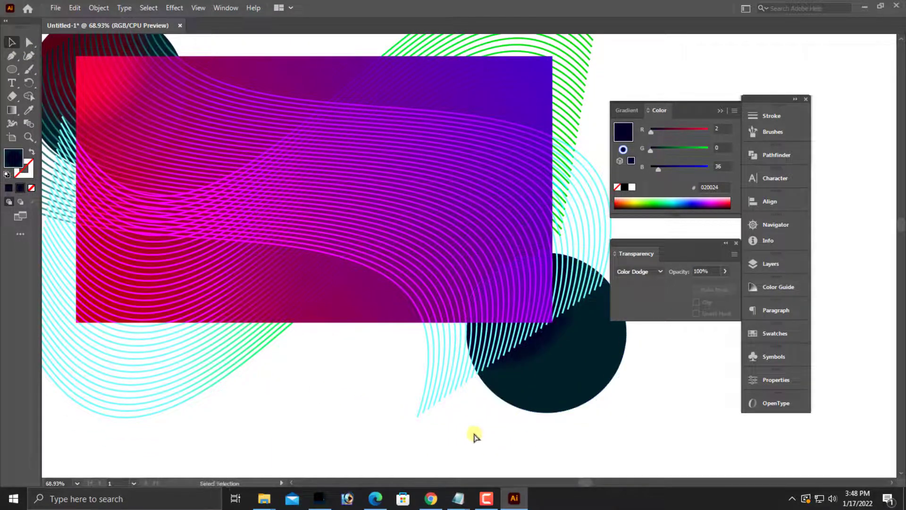
key("ctrl+minus")
scroll(147, 144, "up", 2)
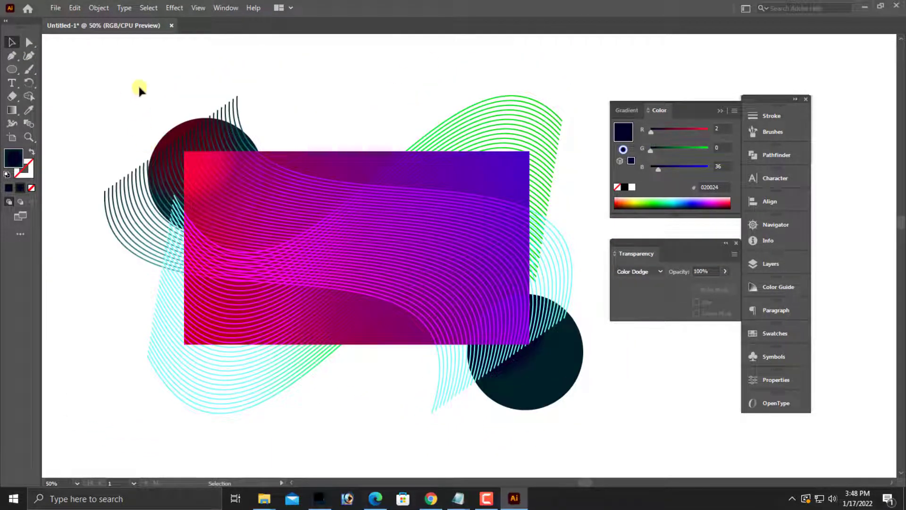
left_click_drag(129, 88, 608, 422)
left_click(610, 422)
Darken the lower-right circle's dark blue gradient stop to #020013 and deselect the circle.
left_click(546, 375)
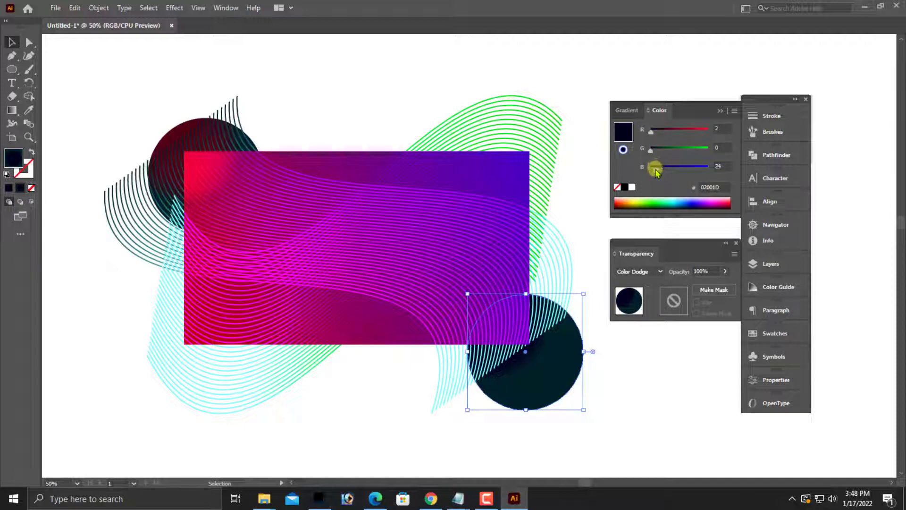
left_click_drag(656, 171, 654, 170)
left_click(606, 393)
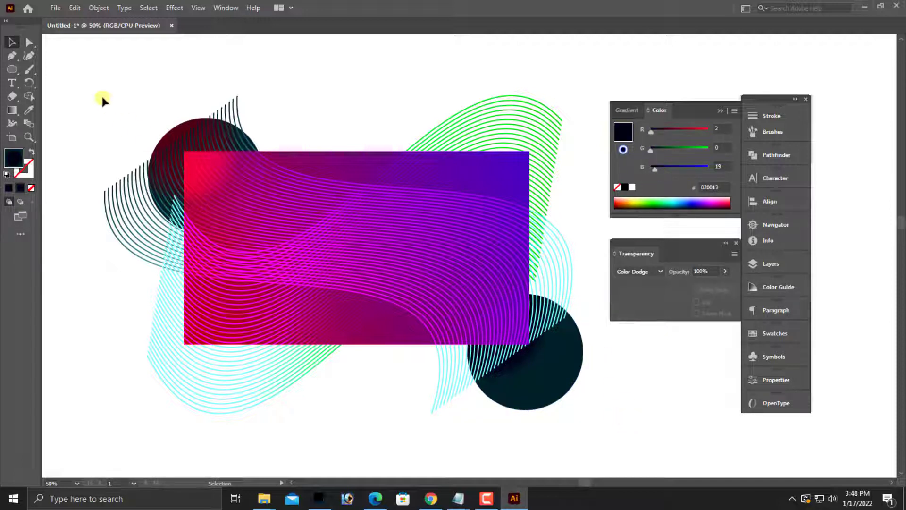
left_click_drag(105, 84, 648, 436)
key("space")
left_click_drag(651, 396, 629, 391)
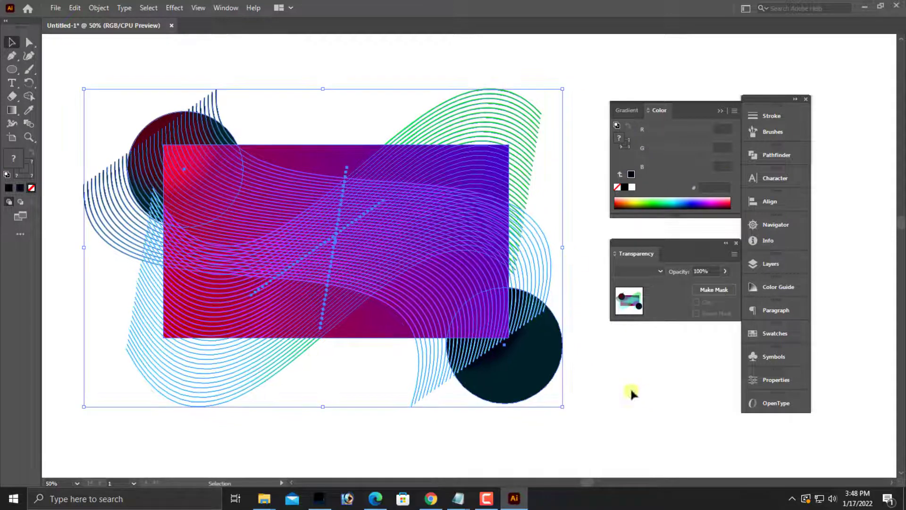
left_click(330, 111)
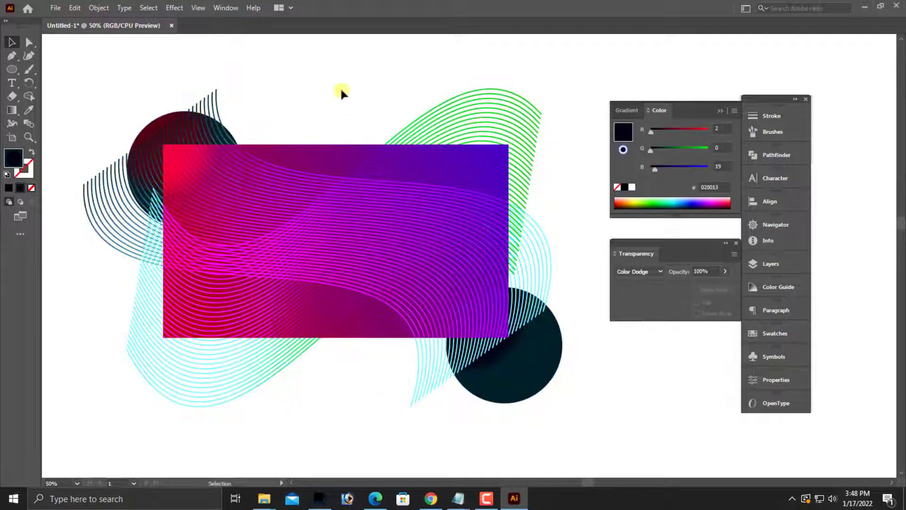
Copy the red-to-blue gradient rectangle and paste the copy in front of it.
left_click(324, 152)
scroll(344, 203, "up", 1)
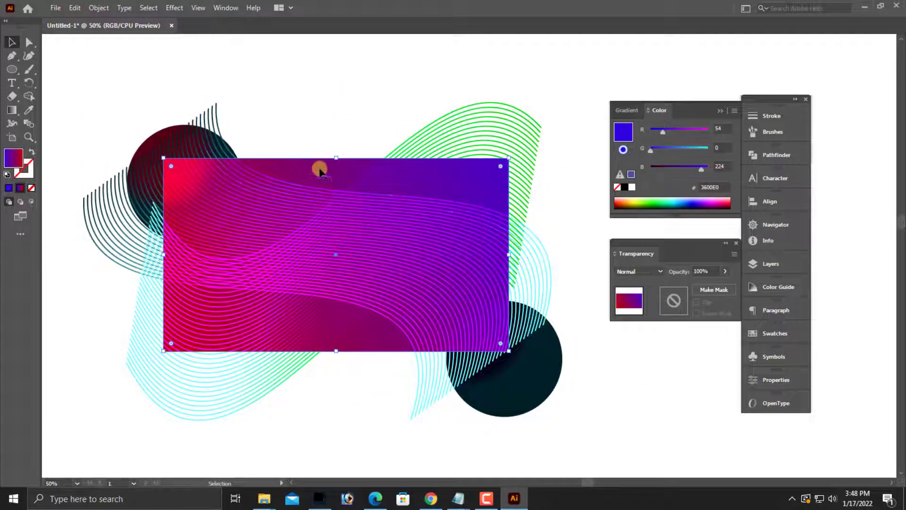
key("v")
key("ctrl+shift+a")
left_click(324, 178)
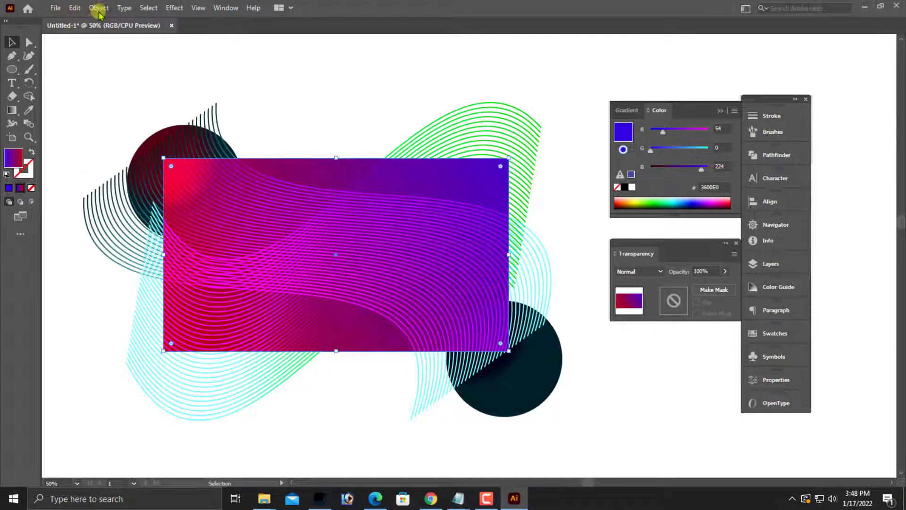
left_click(74, 8)
left_click(88, 64)
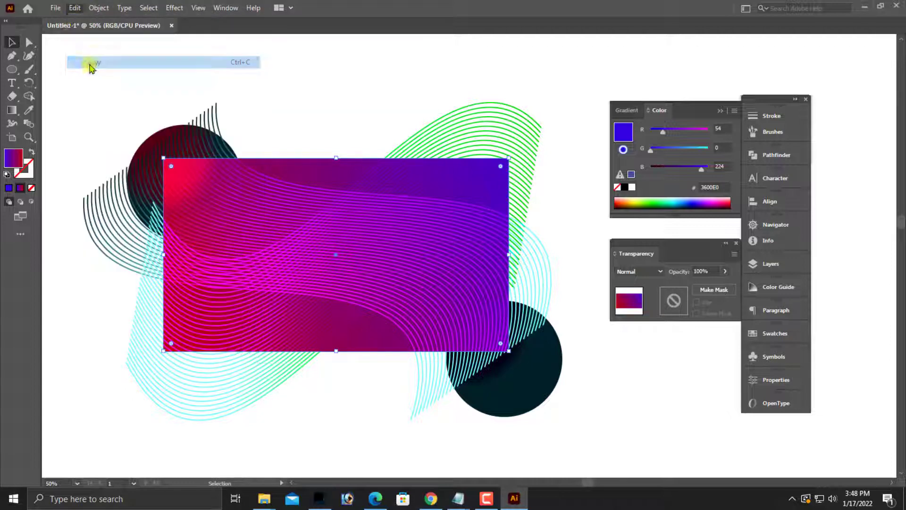
left_click(74, 8)
left_click(113, 87)
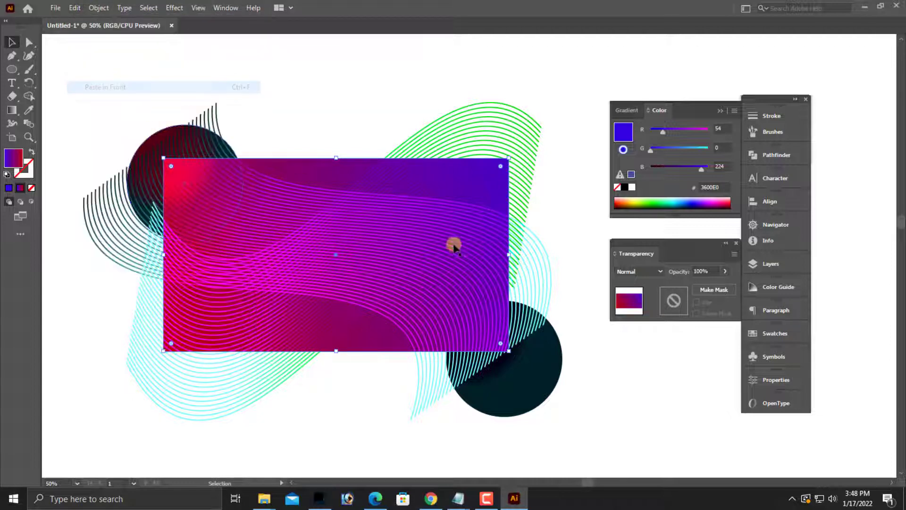
Bring the pasted rectangle to the front of the stacking order and hide it.
key("ctrl+shift+]")
key("ctrl+3")
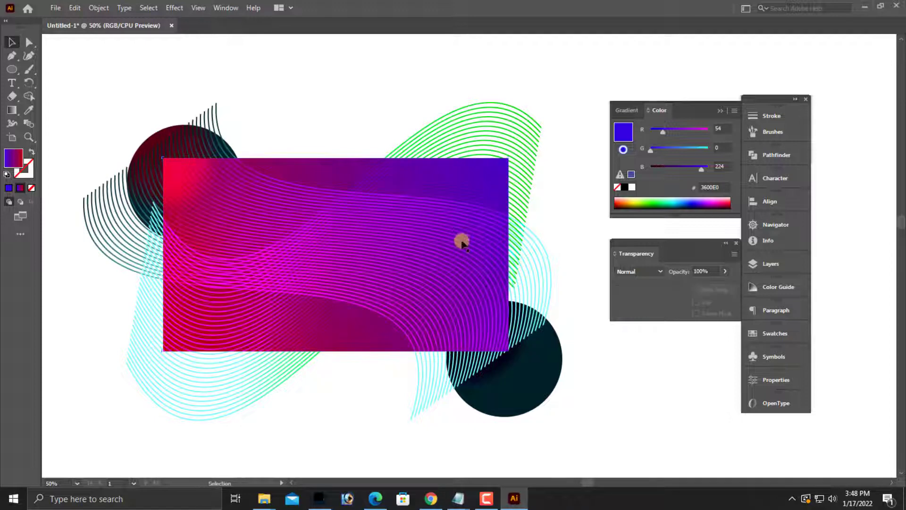
Try to make a clipping mask from all the visible circles, wavy line bands and the gradient rectangle.
left_click_drag(95, 68, 609, 434)
right_click(417, 207)
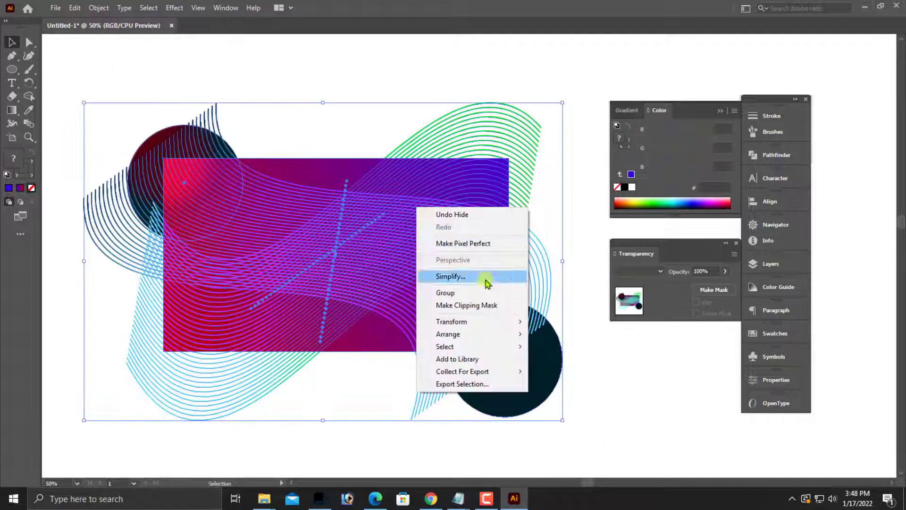
left_click(491, 306)
key("ctrl+z")
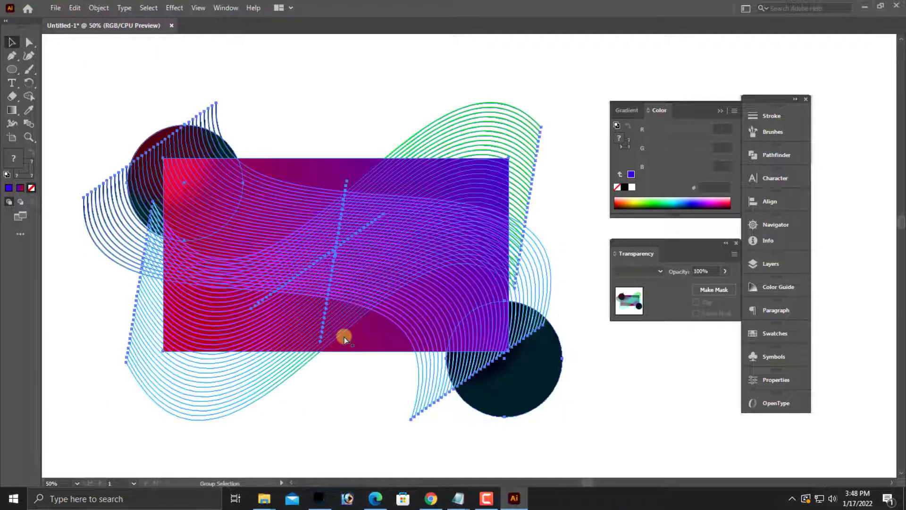
Bring the visible red-to-blue gradient rectangle to the front of the stacking order.
left_click(332, 184)
left_click(332, 182)
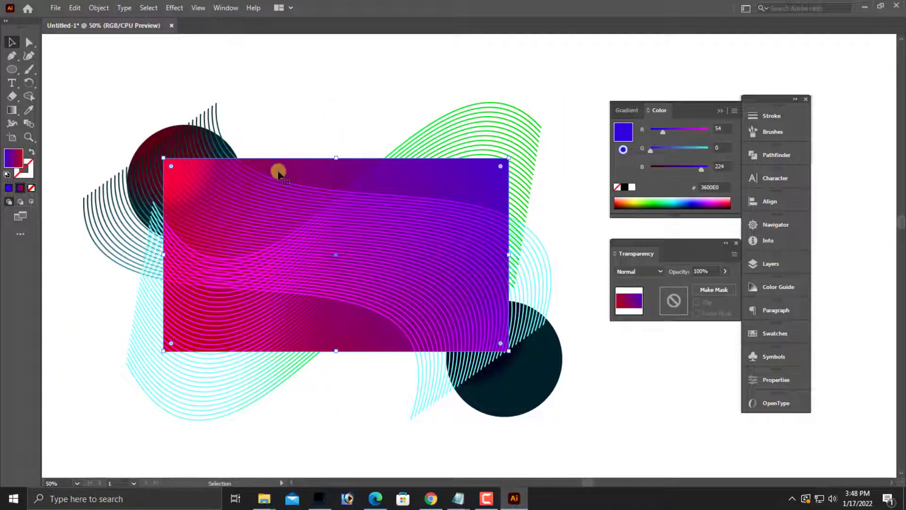
left_click(154, 103)
left_click(328, 172)
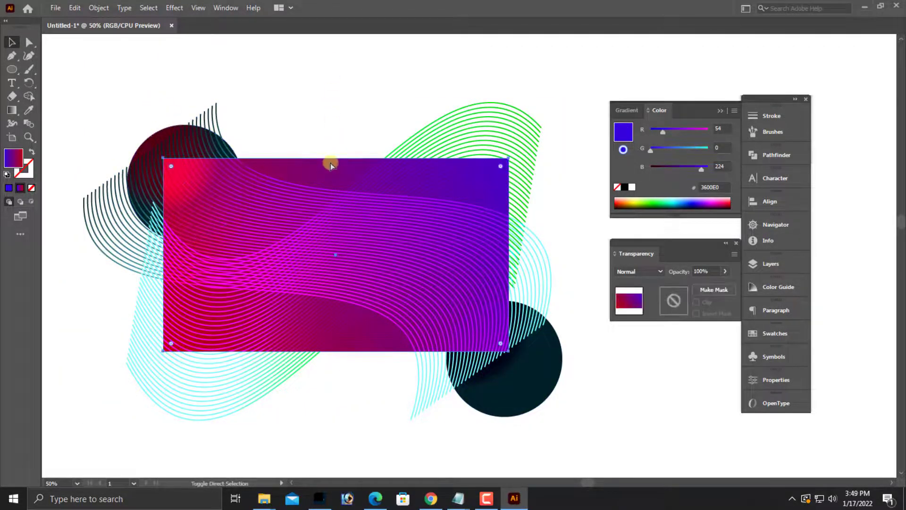
key("ctrl+shift+]")
Clip the circles and wavy line bands to the gradient rectangle with a clipping mask.
left_click(144, 87)
left_click_drag(144, 87, 609, 430)
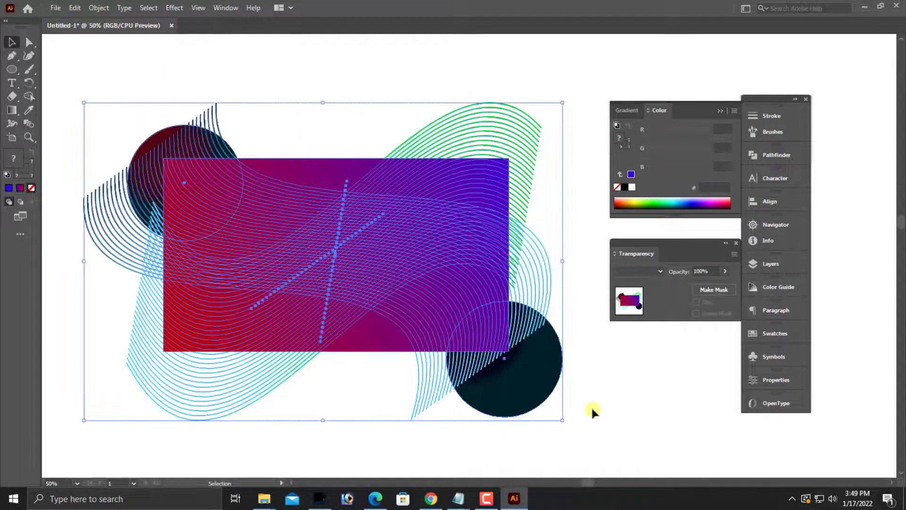
right_click(400, 159)
left_click(455, 257)
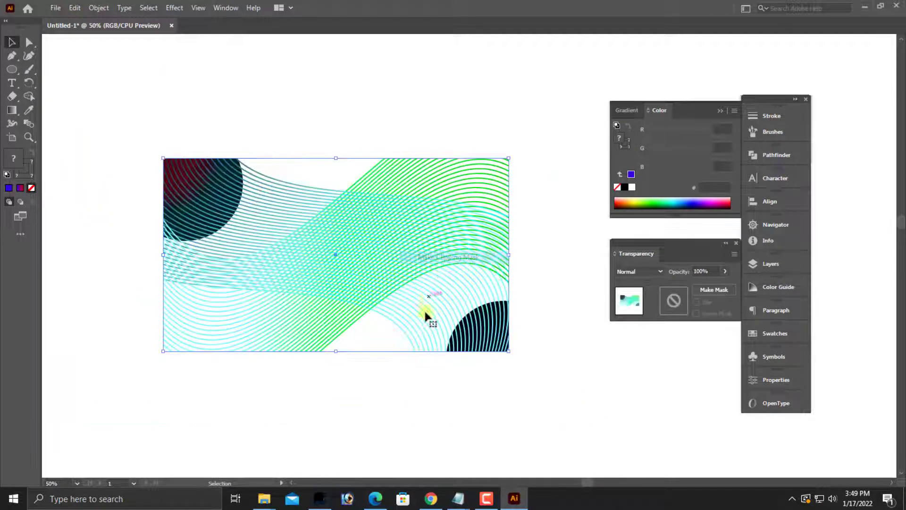
Paste the copied red-to-blue gradient rectangle behind the clipped artwork and deselect it.
left_click(381, 392)
key("ctrl+b")
left_click(379, 371)
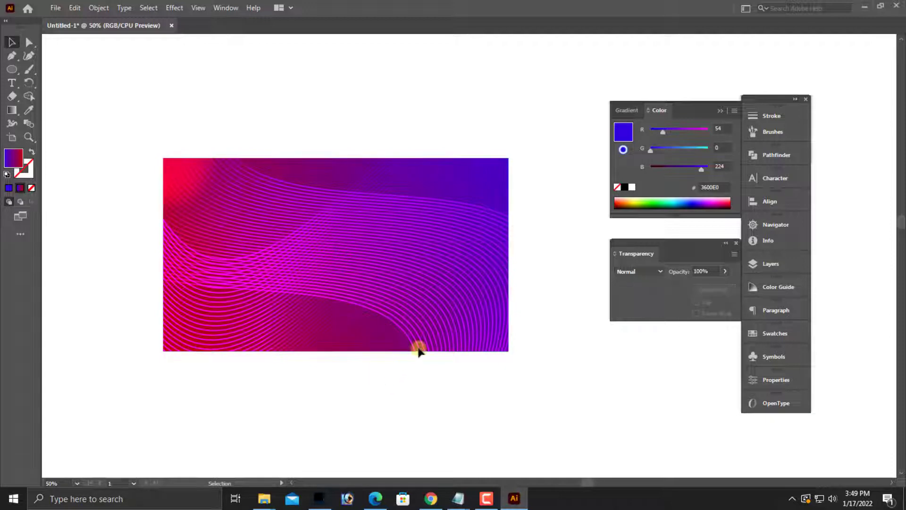
Select the clipped artwork together with its gradient background and examine the finished composition up close.
scroll(167, 210, "up", 1)
left_click_drag(126, 122, 459, 411)
key("ctrl+=")
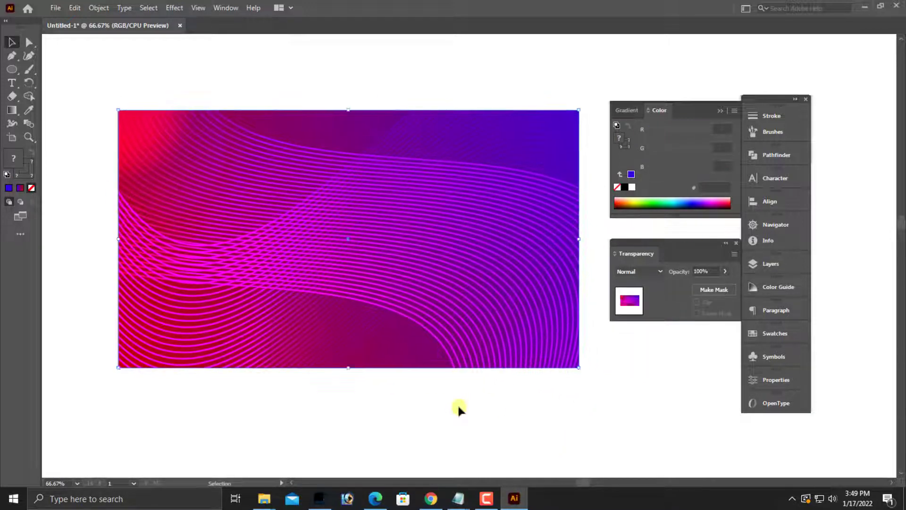
left_click(460, 411)
left_click_drag(97, 101, 621, 432)
key("ctrl+=")
key("ctrl+minus")
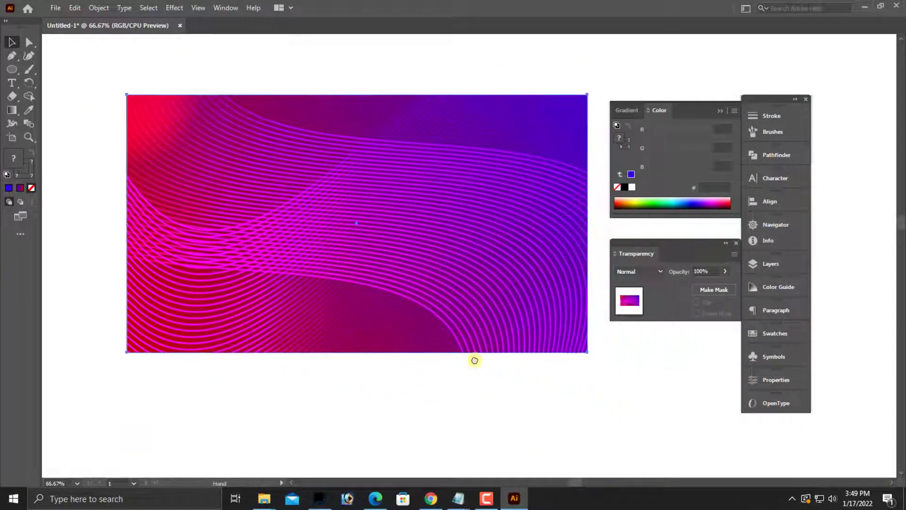